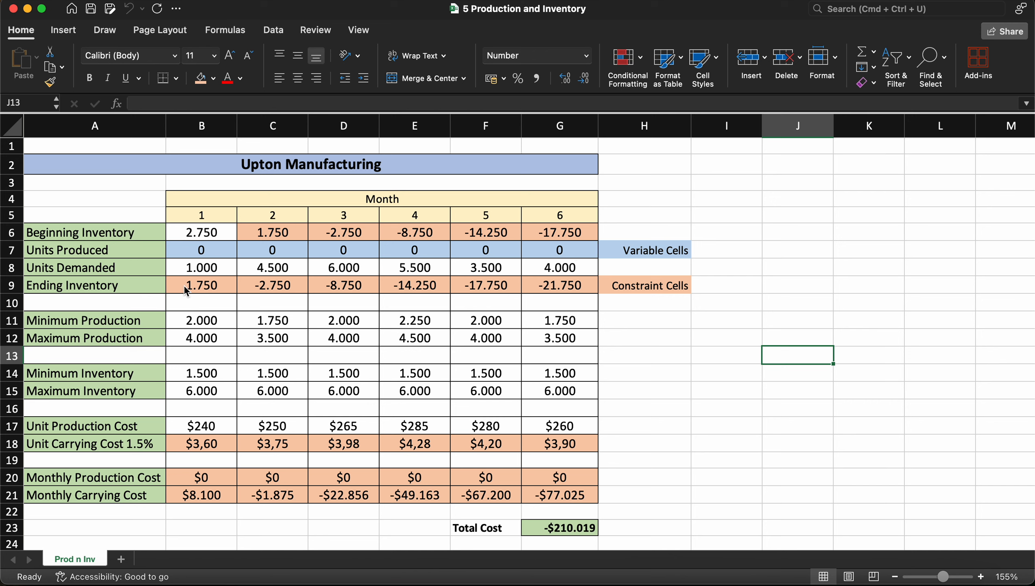
Step: Examine the Ending Inventory cells for all six months and the Beginning Inventory row with its month 1 entry
left_click_drag(187, 290, 553, 287)
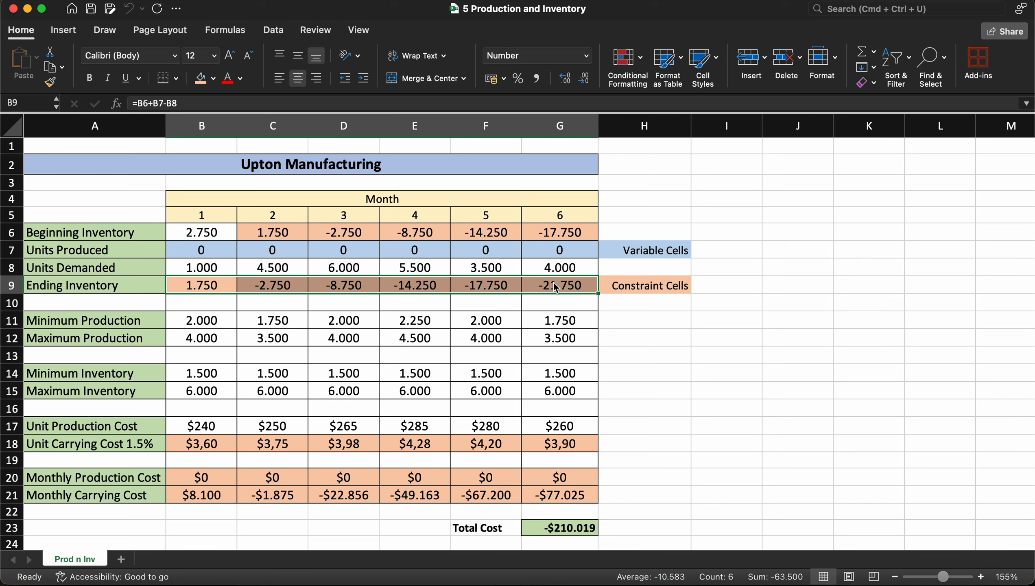
left_click(643, 310)
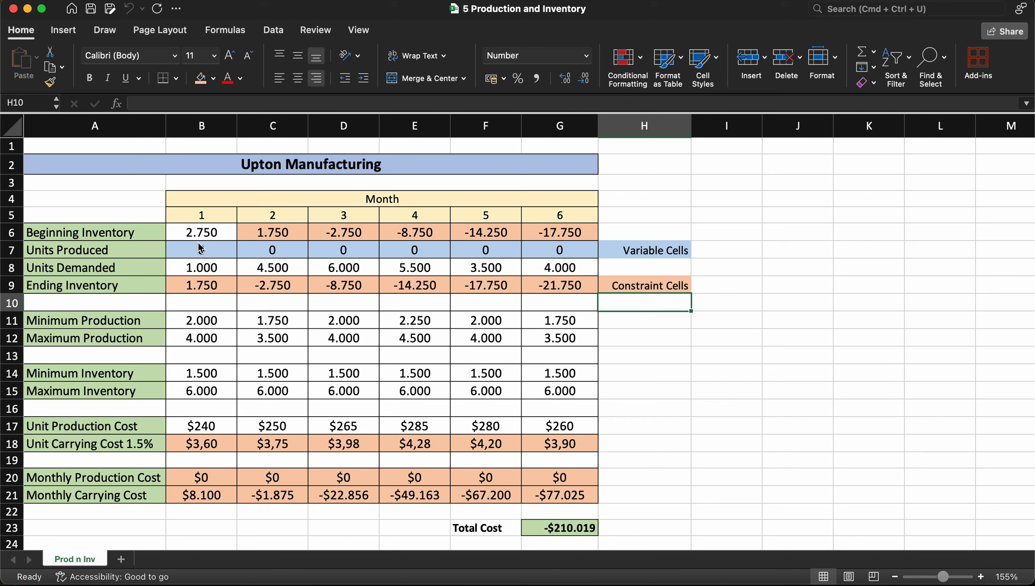
left_click(211, 238)
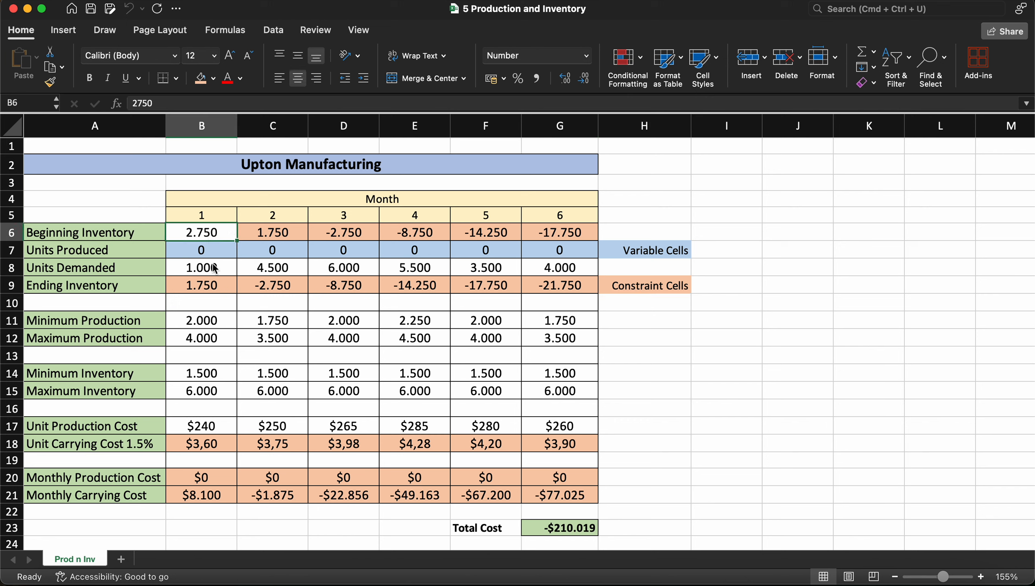
left_click(221, 254)
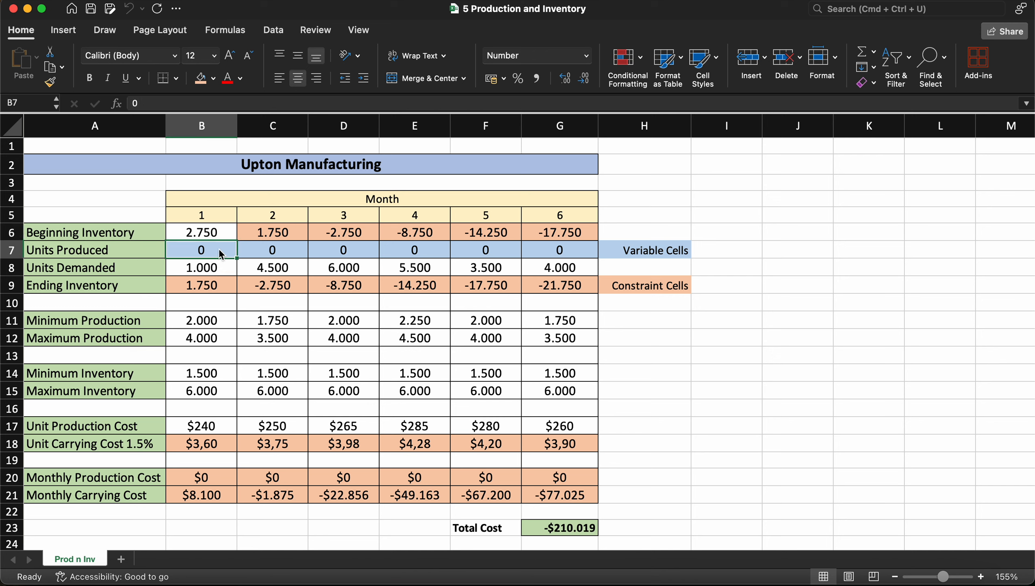
left_click(302, 272)
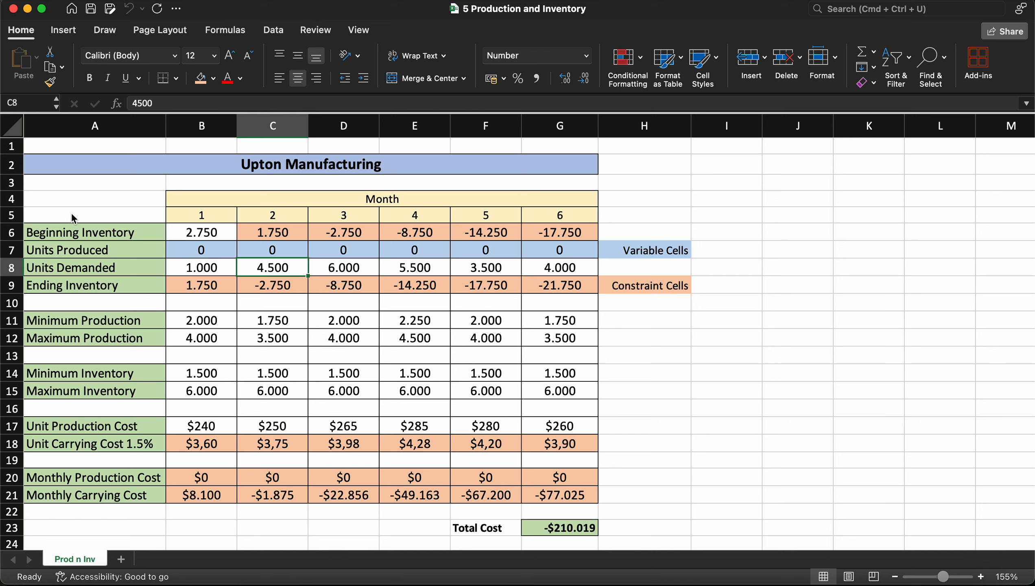
left_click(14, 231)
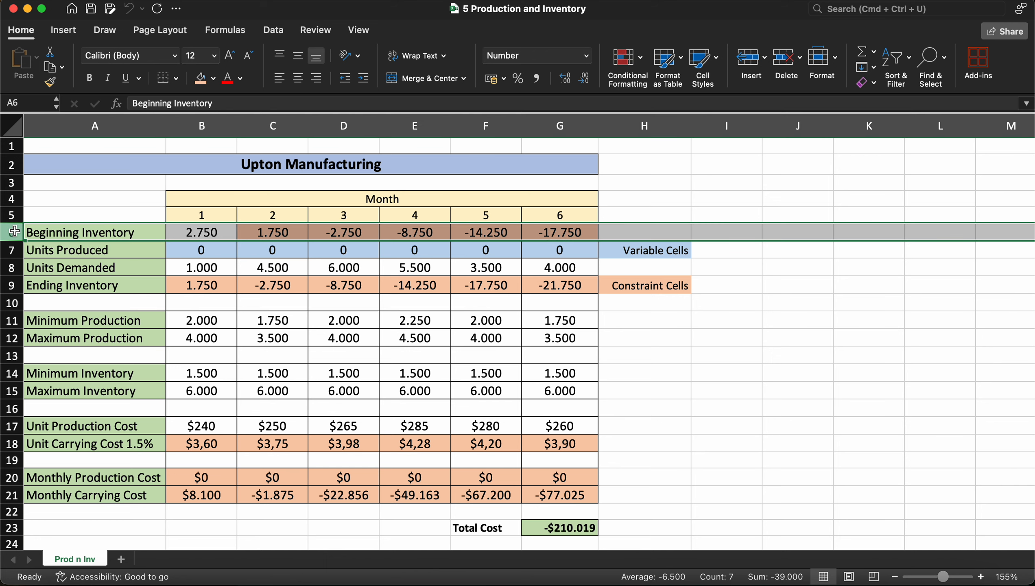
left_click(218, 231)
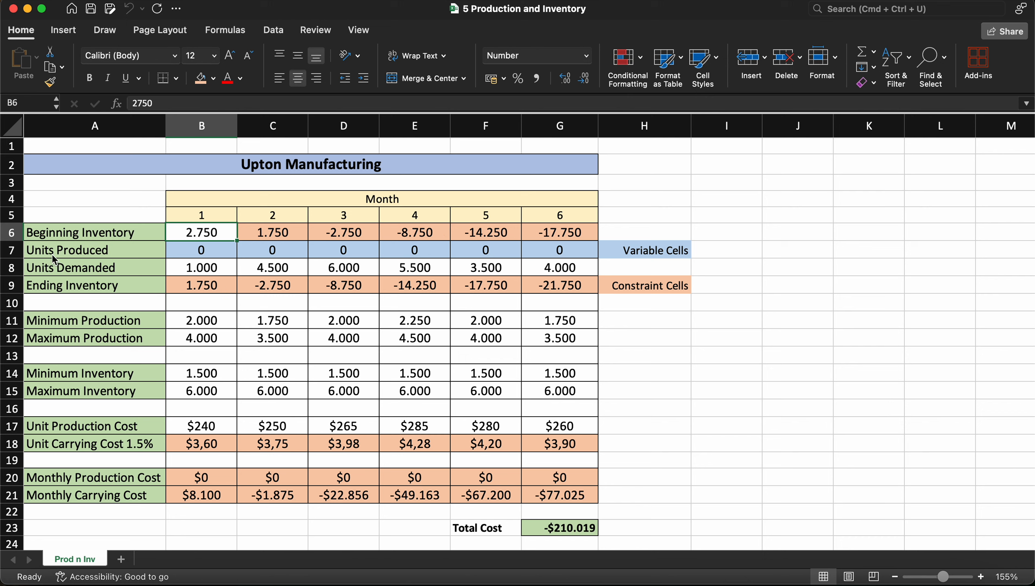
Step: Review the Units Produced variable cells and the Units Demanded entries across the months
left_click(67, 255)
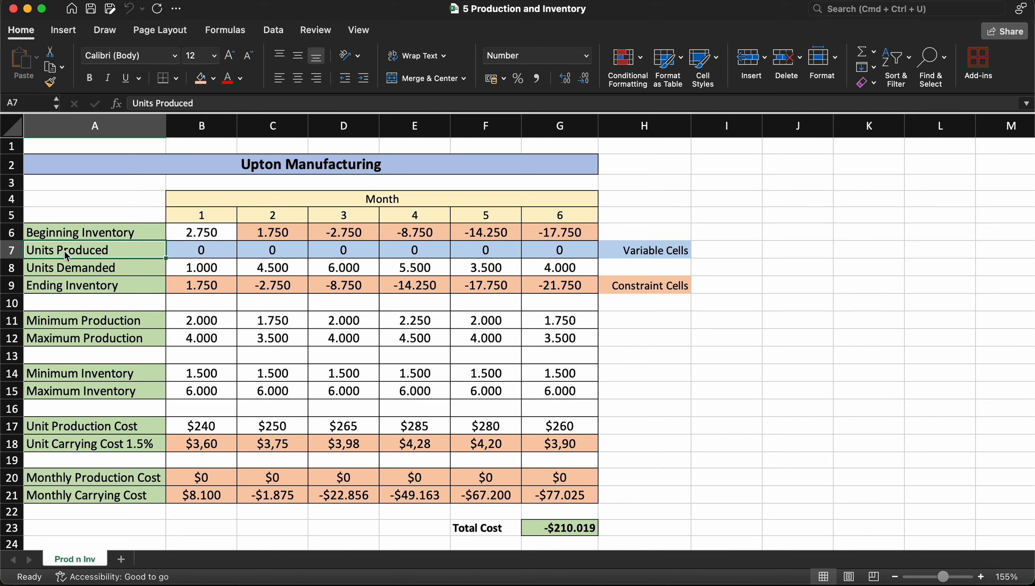
left_click(213, 254)
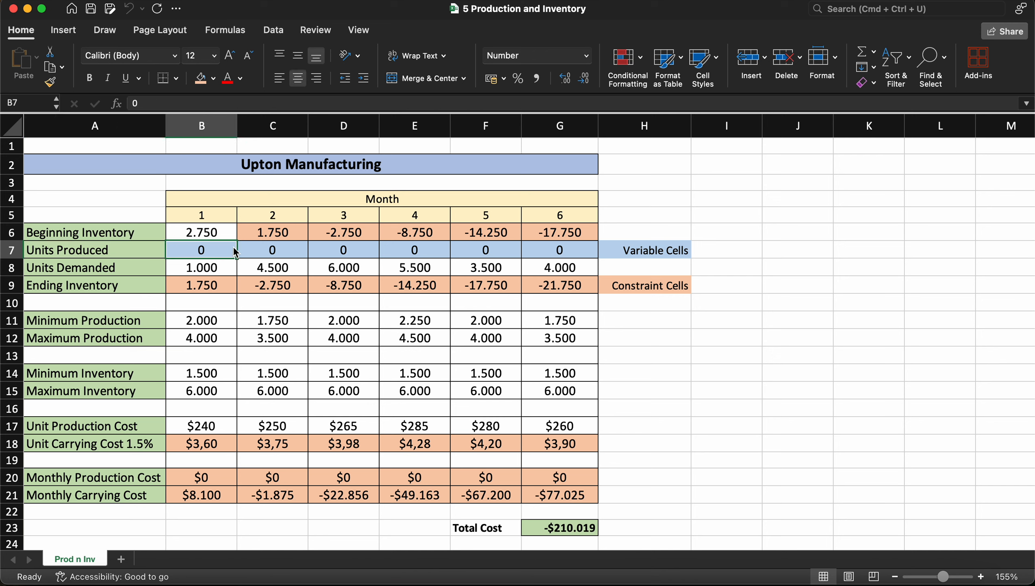
left_click(273, 251)
left_click(567, 248)
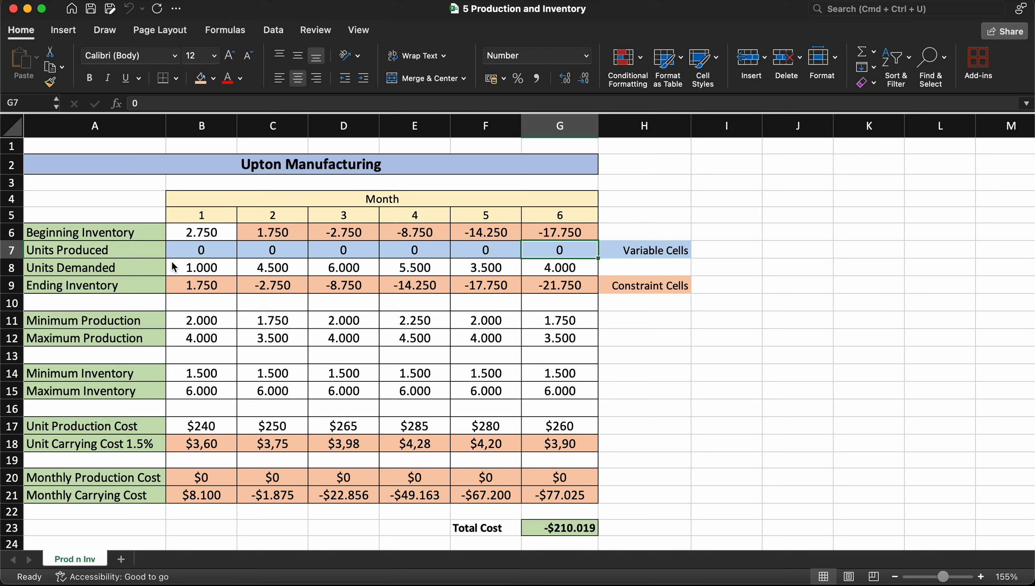
left_click(109, 274)
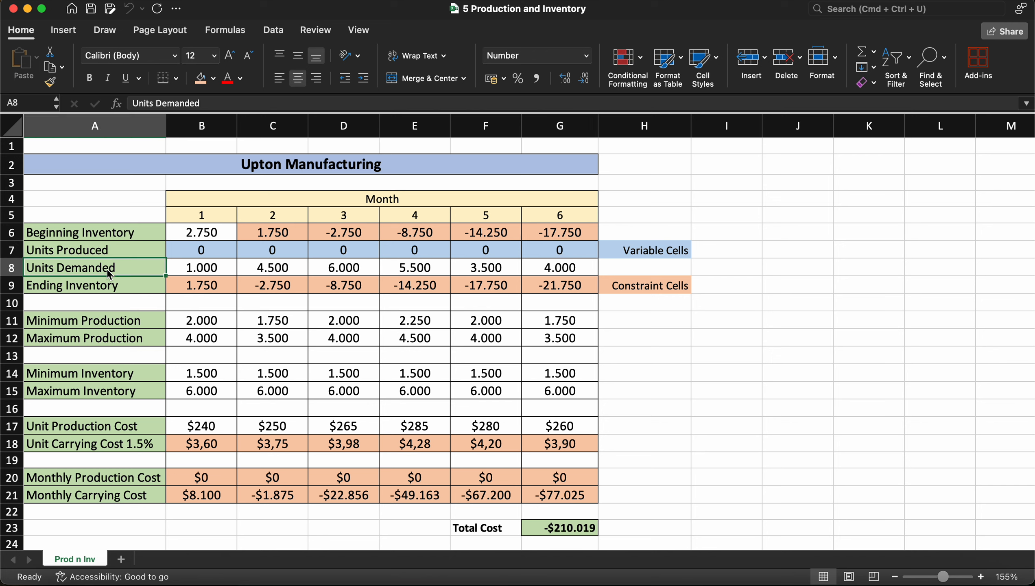
left_click(195, 273)
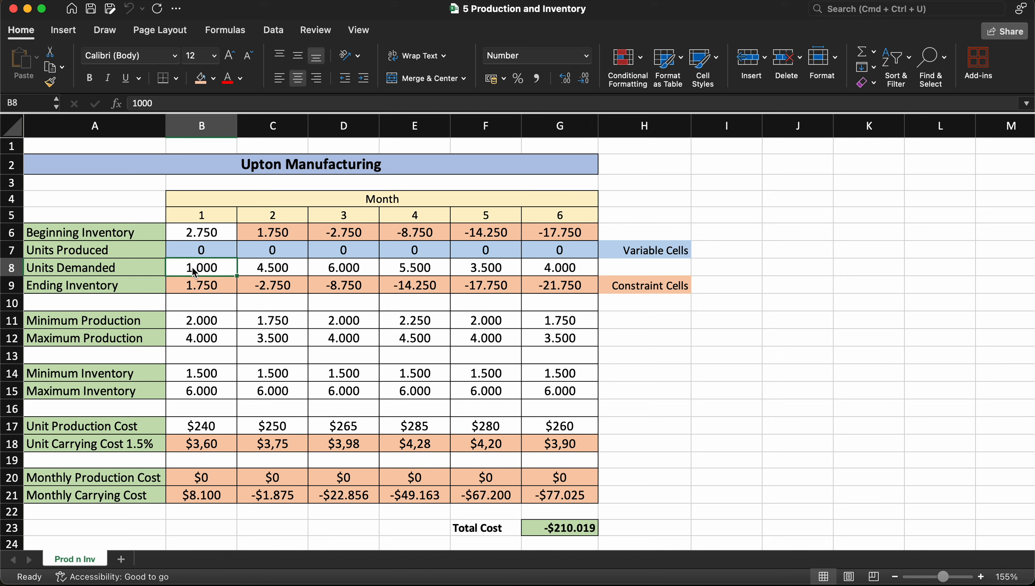
left_click(291, 273)
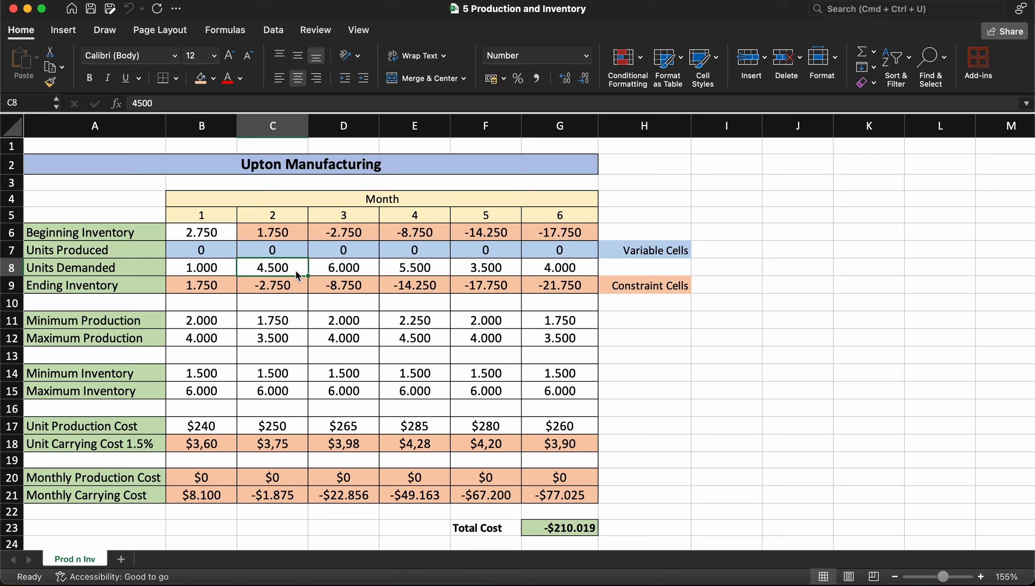
left_click(354, 269)
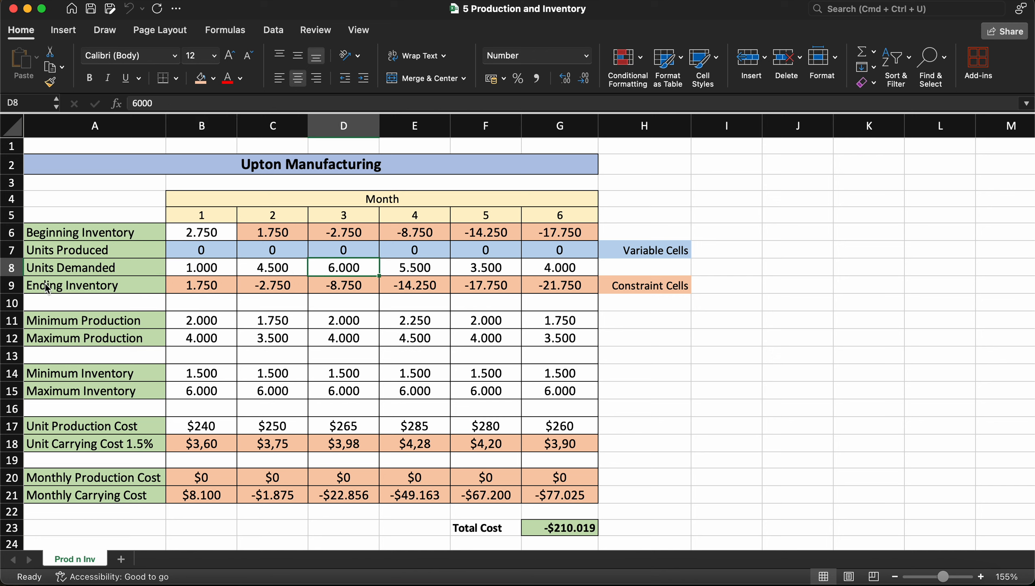
Step: Inspect the month 1 Ending Inventory formula in B9 and the beginning inventory, production and demand cells it references
left_click(83, 291)
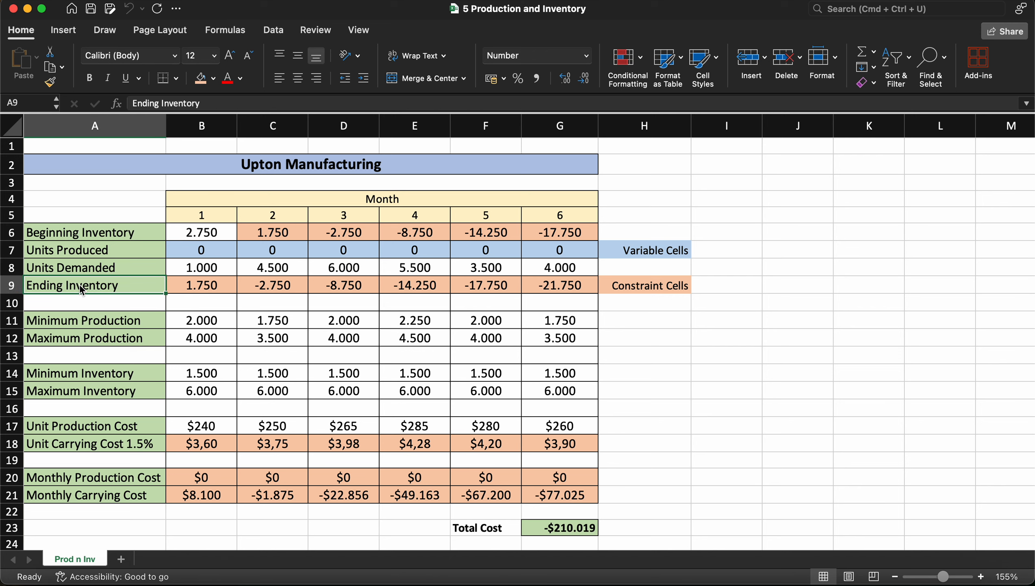
left_click(217, 292)
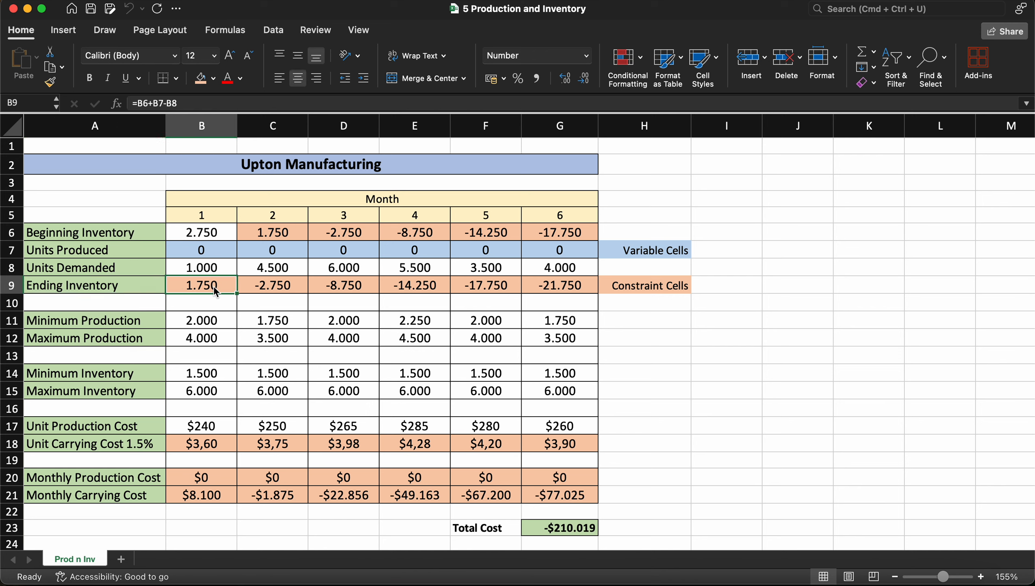
left_click(222, 236)
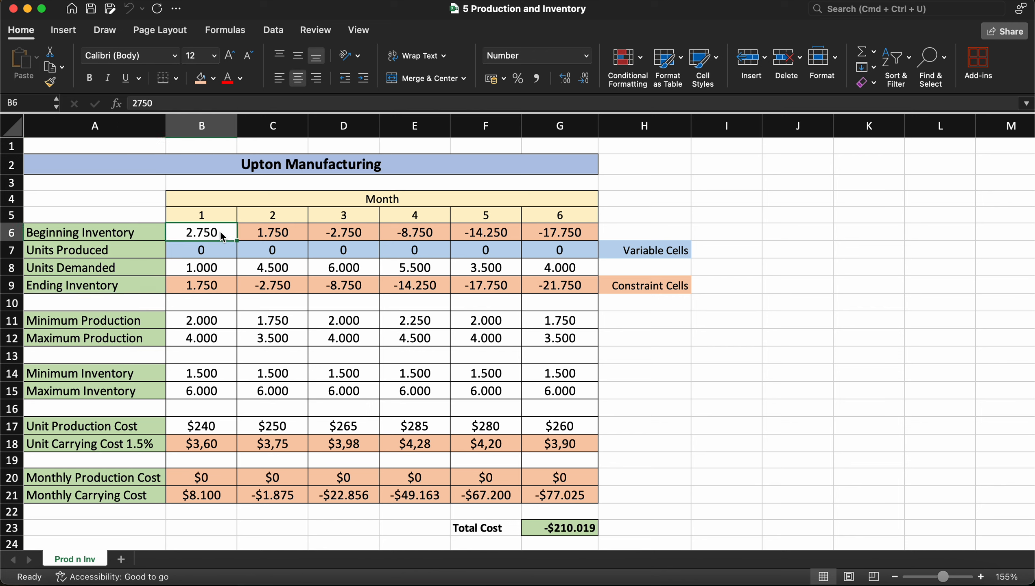
left_click(222, 254)
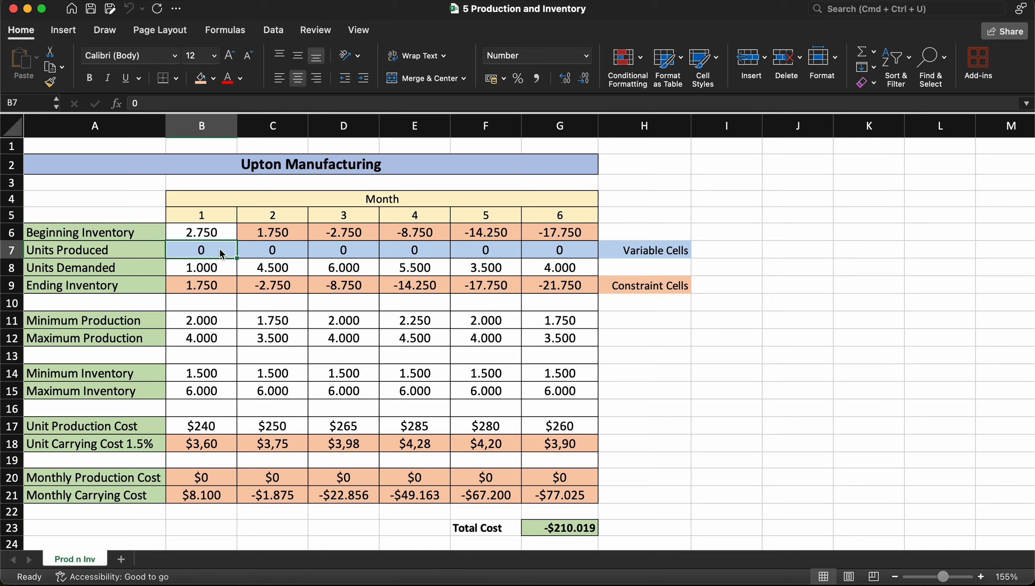
left_click(222, 270)
double_click(218, 284)
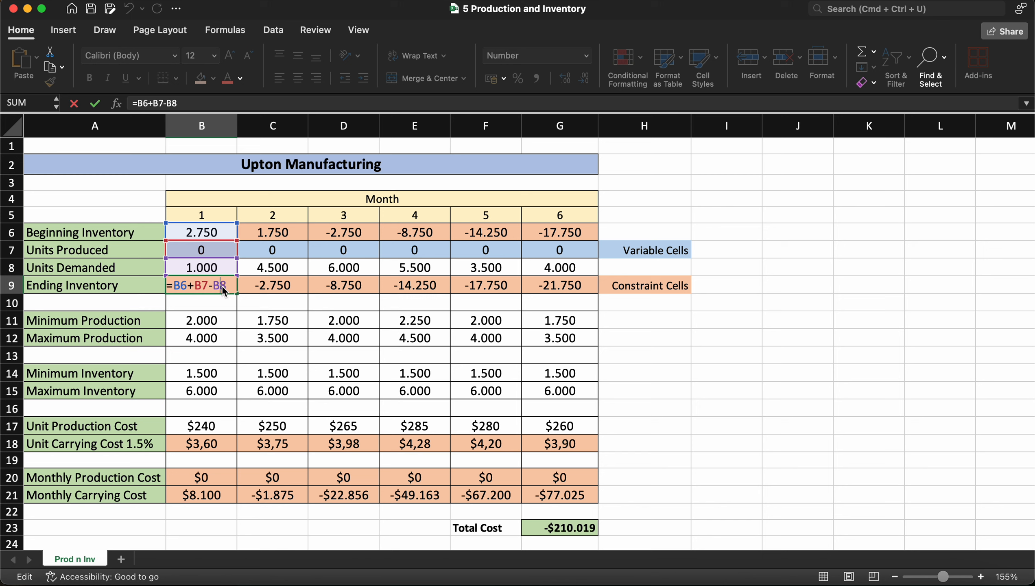
key("Escape")
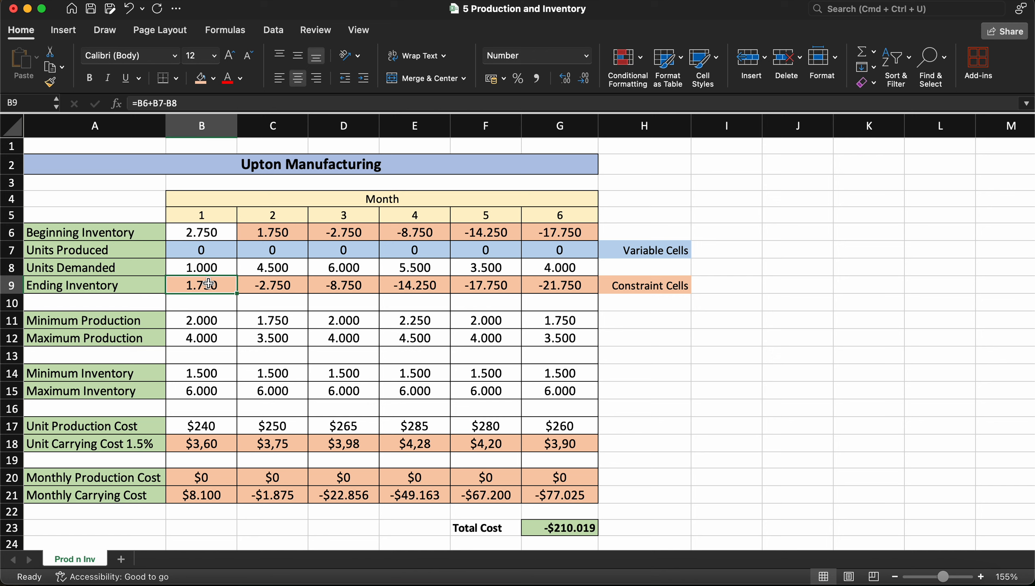
Step: Inspect the Beginning Inventory formulas for months 2 and 3 in C6 and D6 and the cells they reference
left_click(287, 236)
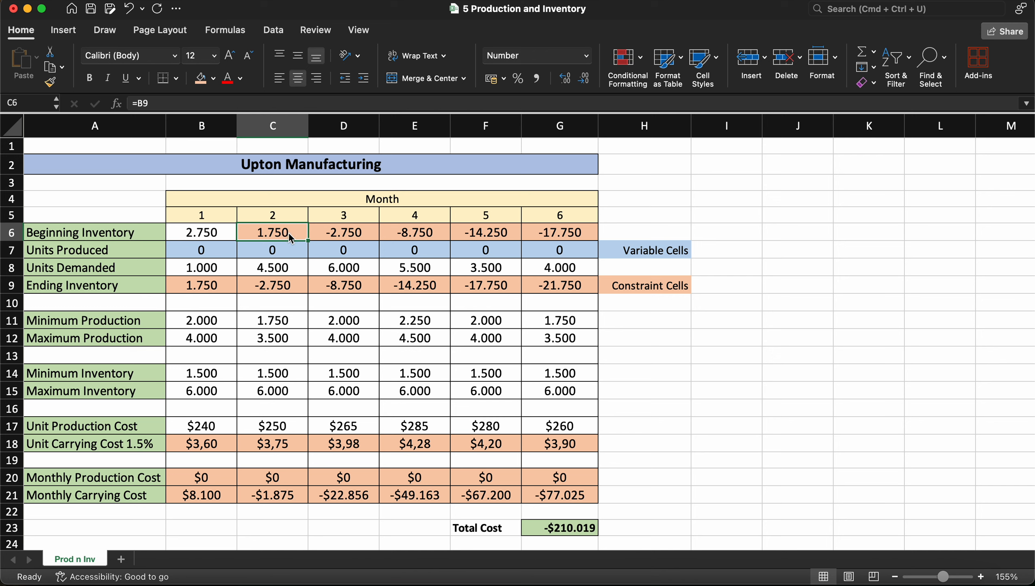
double_click(289, 232)
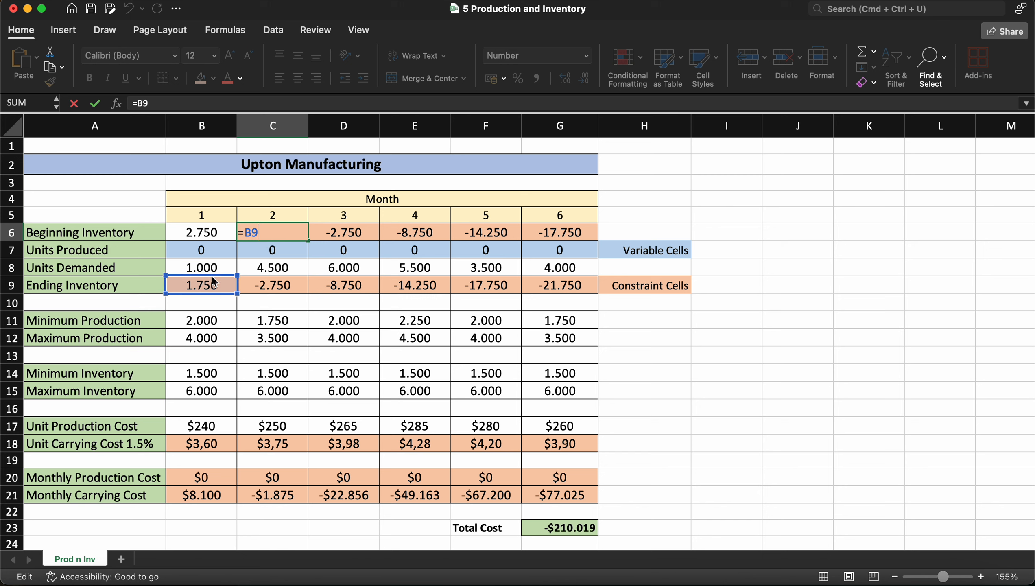
key("Return")
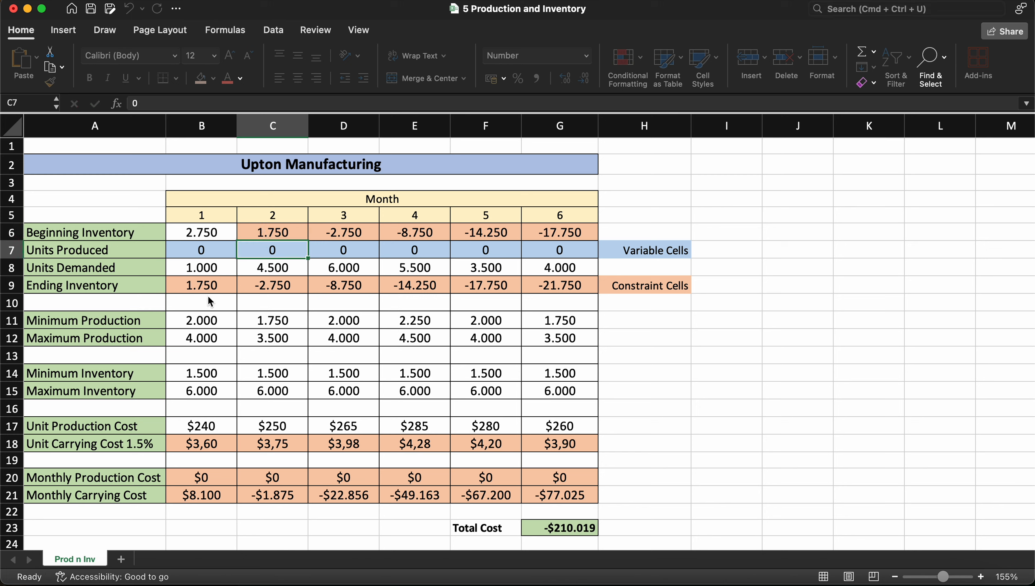
left_click(284, 234)
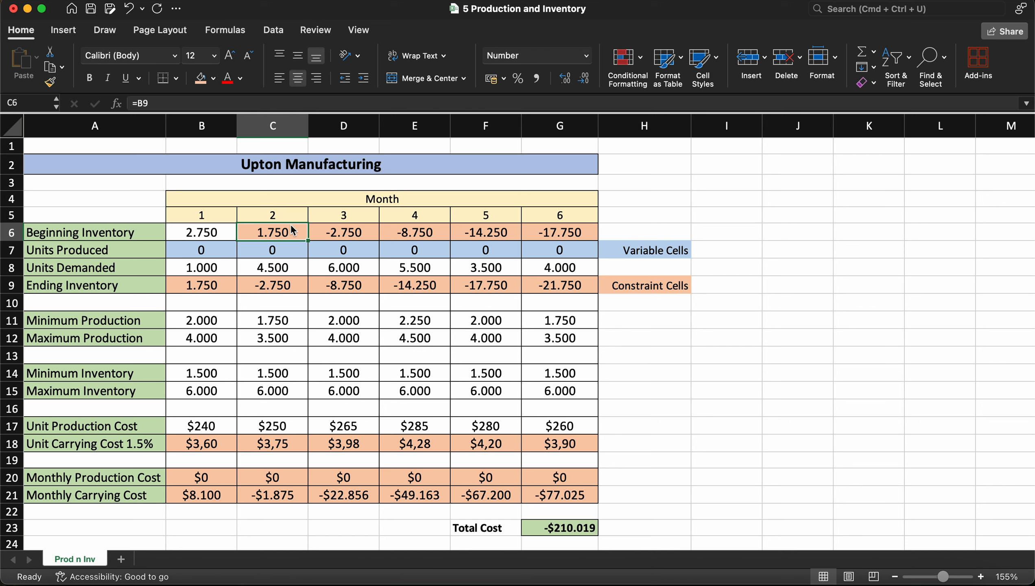
left_click(328, 235)
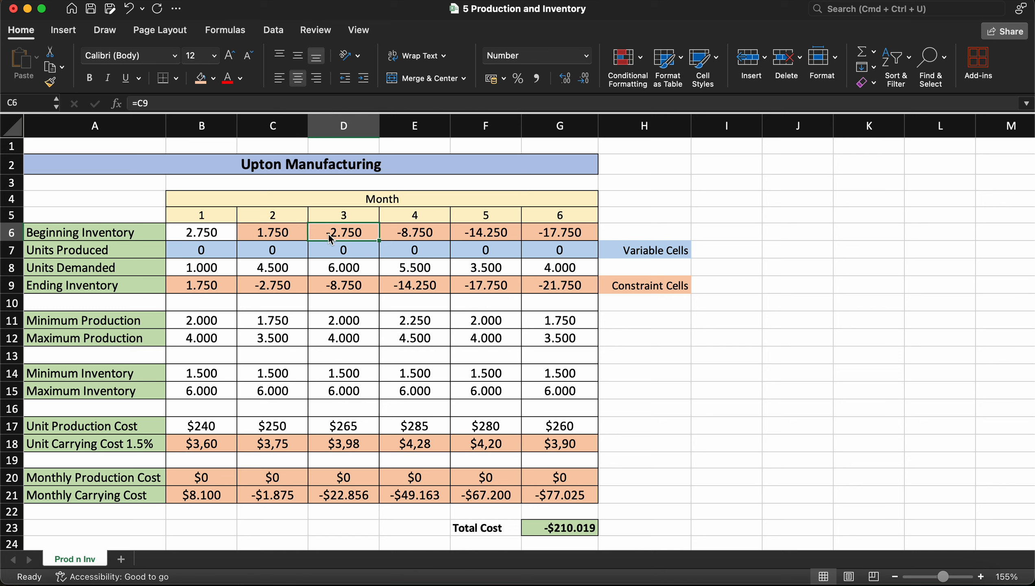
double_click(345, 230)
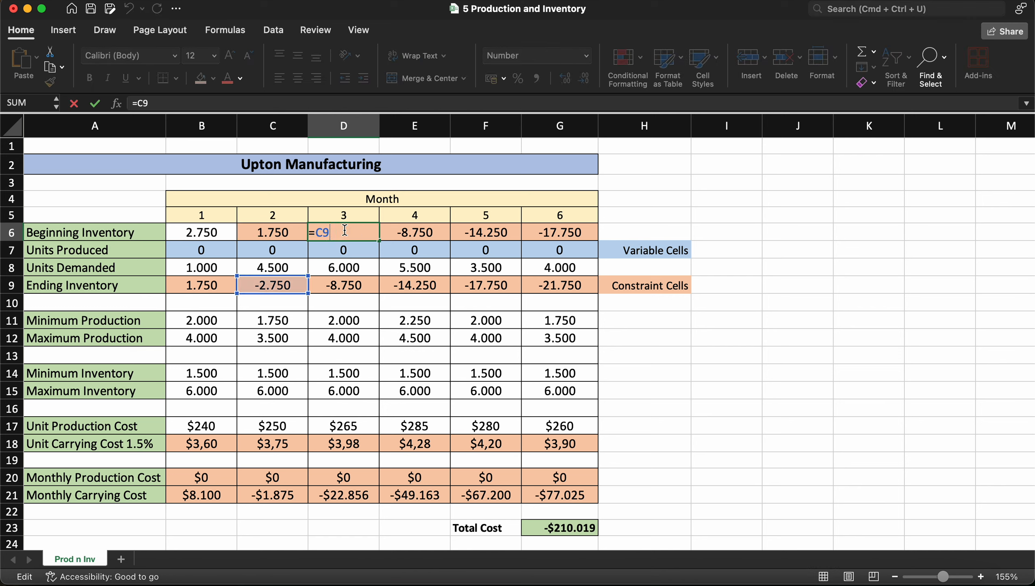
key("Return")
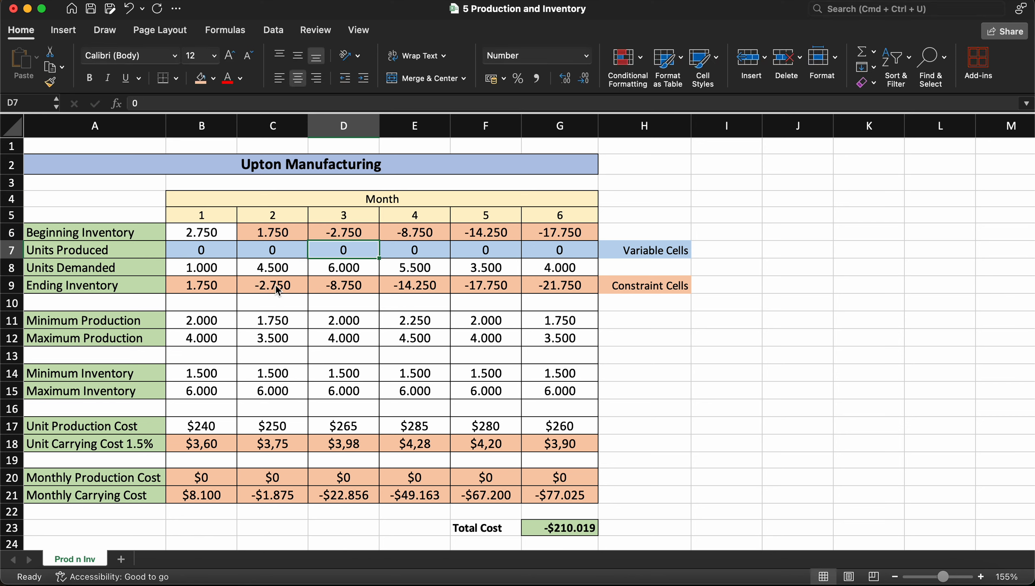
Step: Inspect the month 2 Ending Inventory formula in C9, compare it with B9, and check each month 2 cell it references
left_click(277, 289)
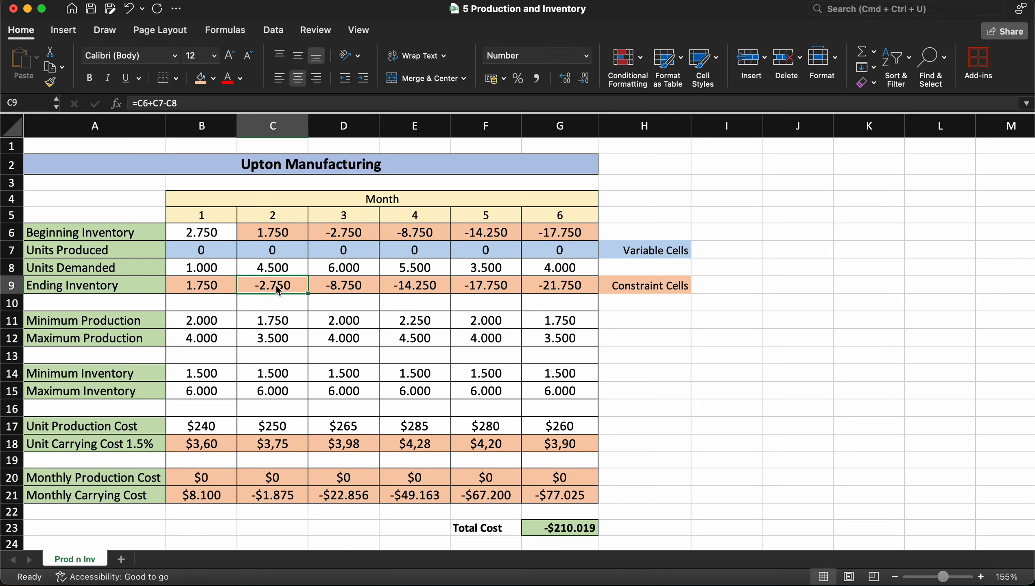
left_click(212, 289)
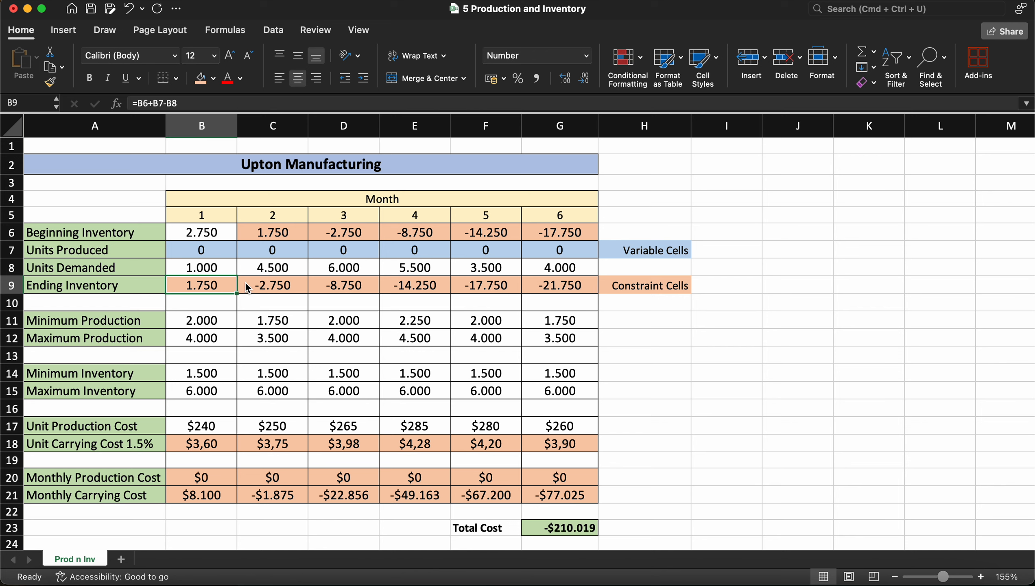
double_click(276, 289)
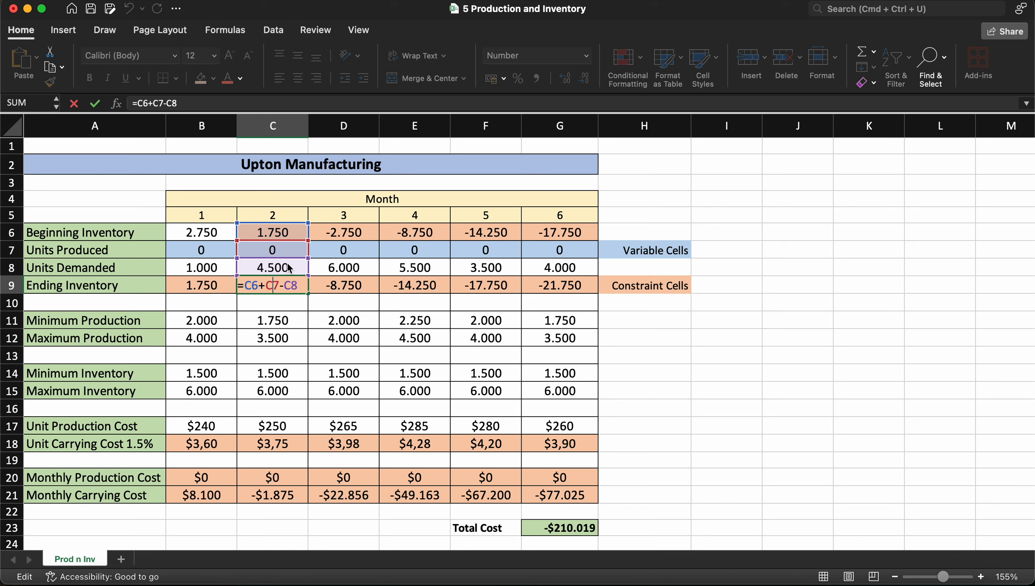
key("Return")
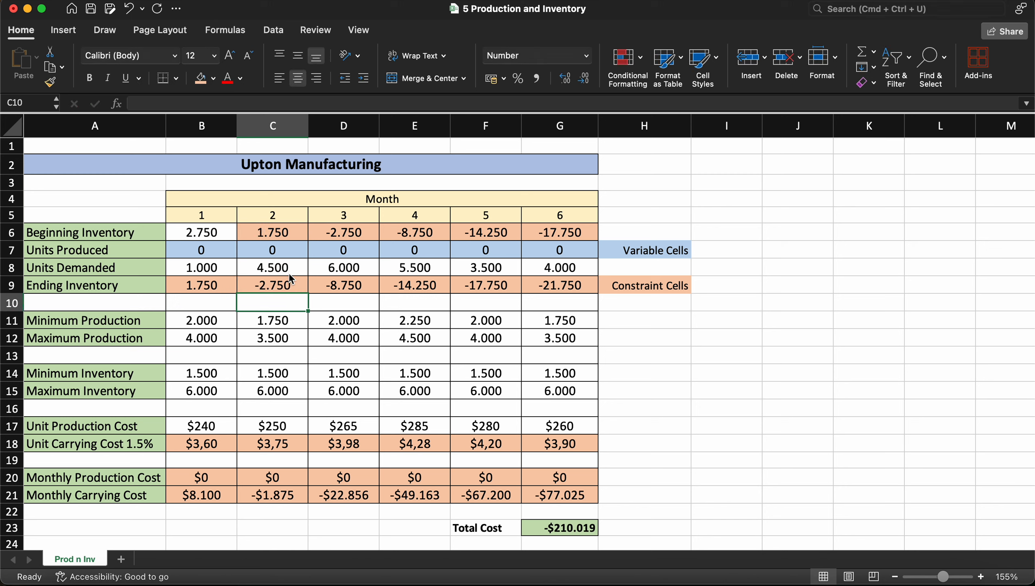
left_click(293, 286)
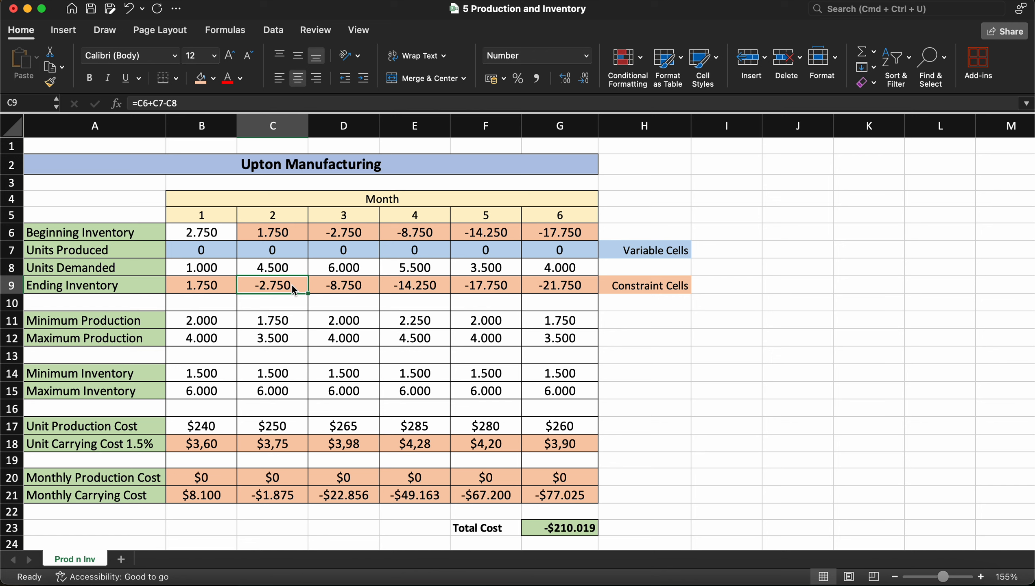
left_click(285, 240)
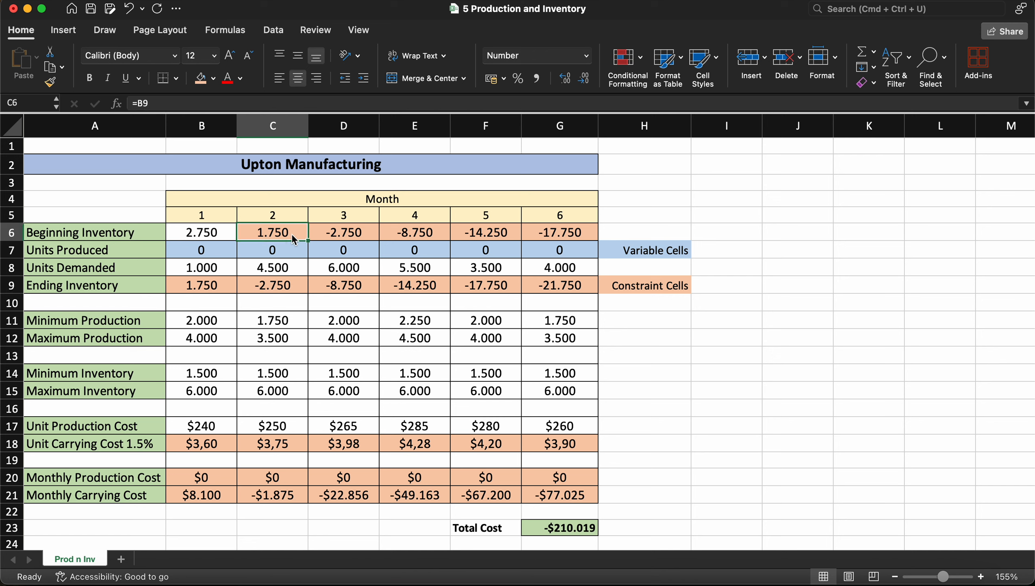
left_click(294, 254)
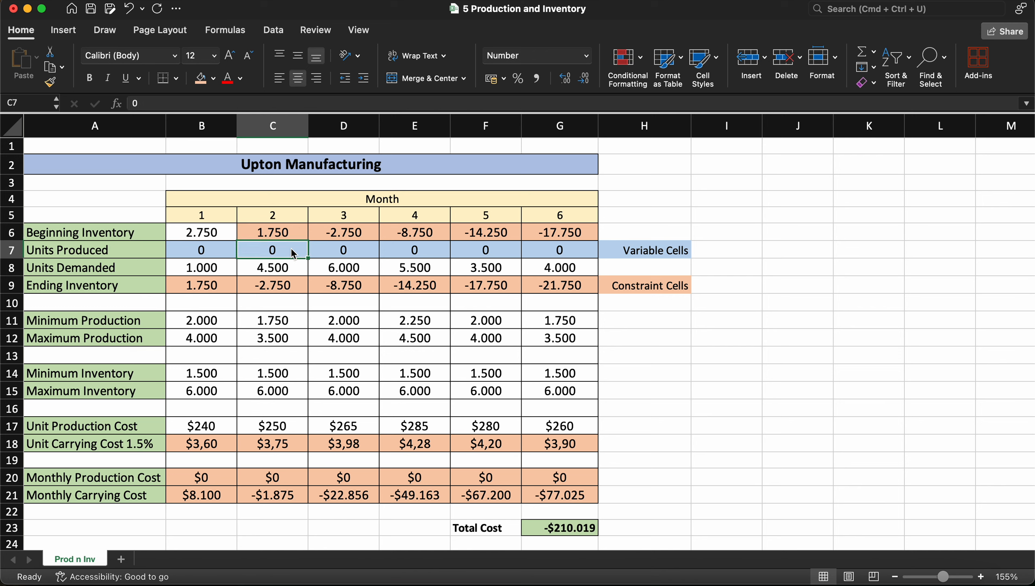
left_click(292, 271)
left_click(293, 286)
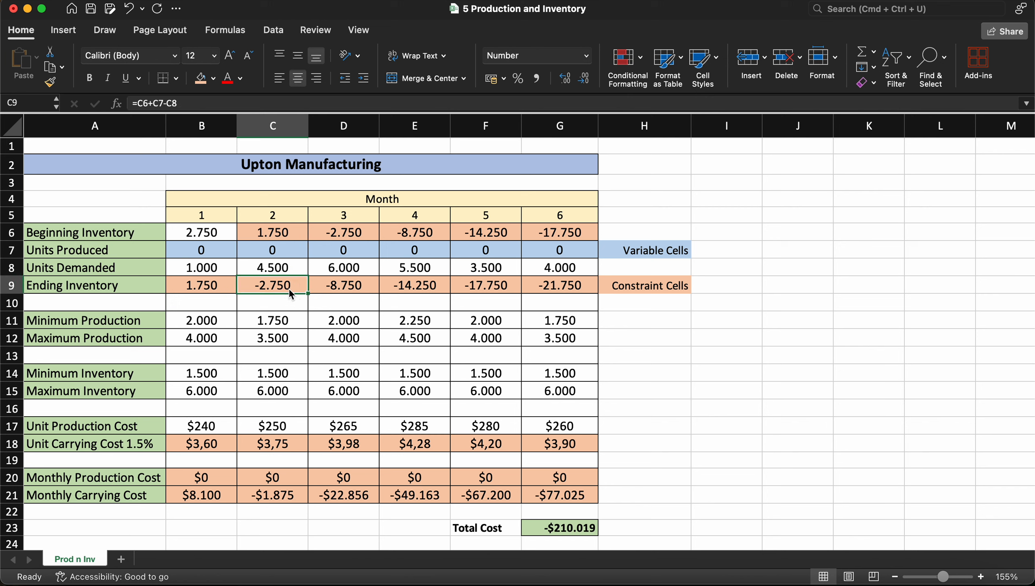
Step: Recheck the month 1 Ending Inventory in B9 against the beginning inventory in B6 and the demand in B8
left_click(214, 289)
left_click(217, 241)
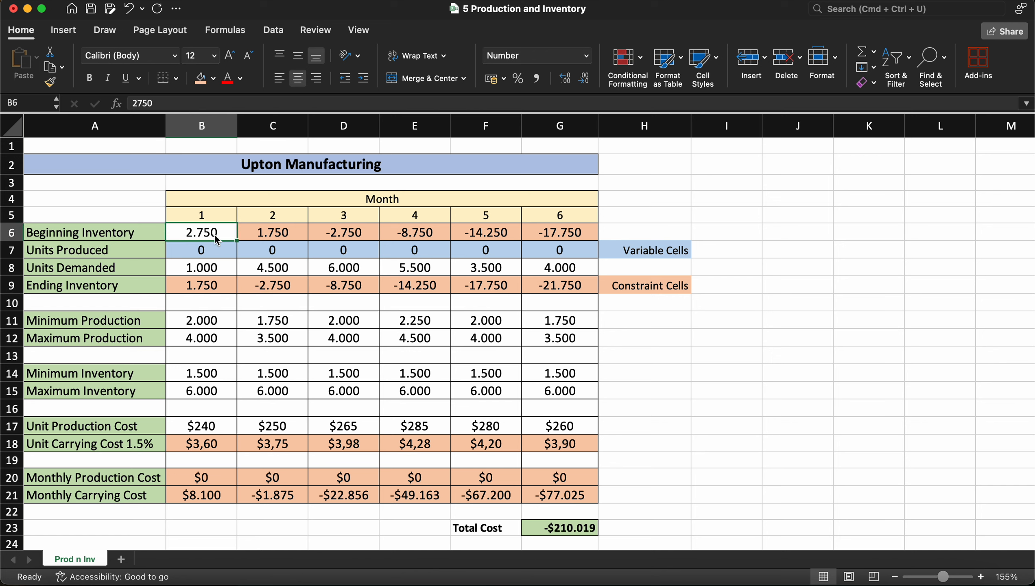
left_click(223, 273)
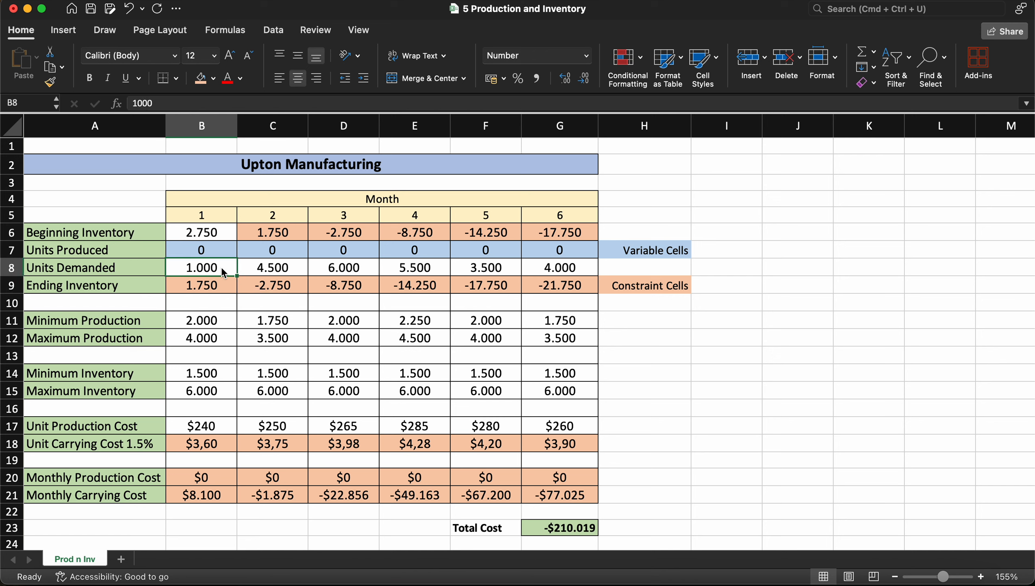
left_click(217, 289)
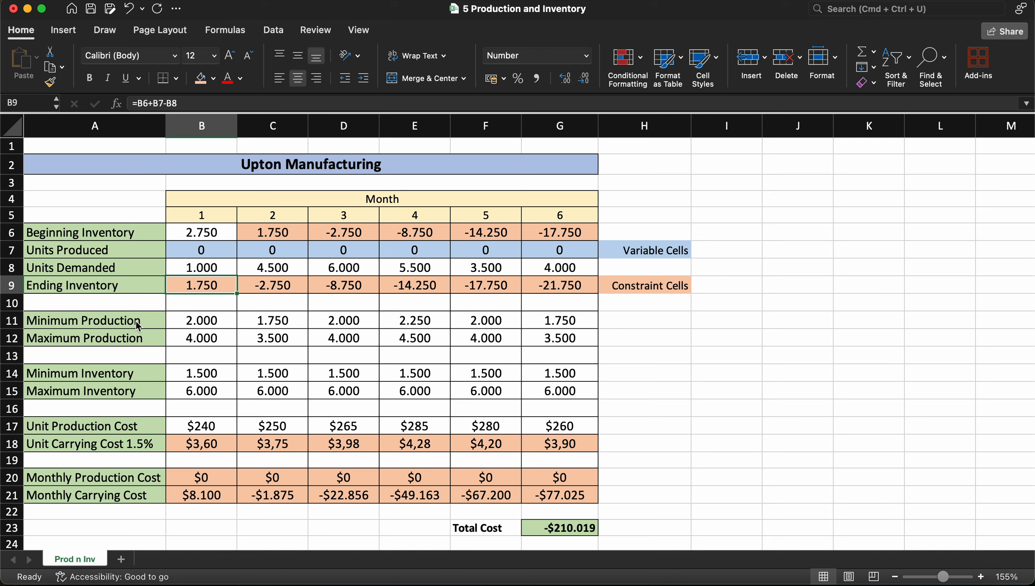
Step: Review the Minimum Production and Maximum Production limits in rows 11 and 12 for months 1 to 6
left_click(193, 325)
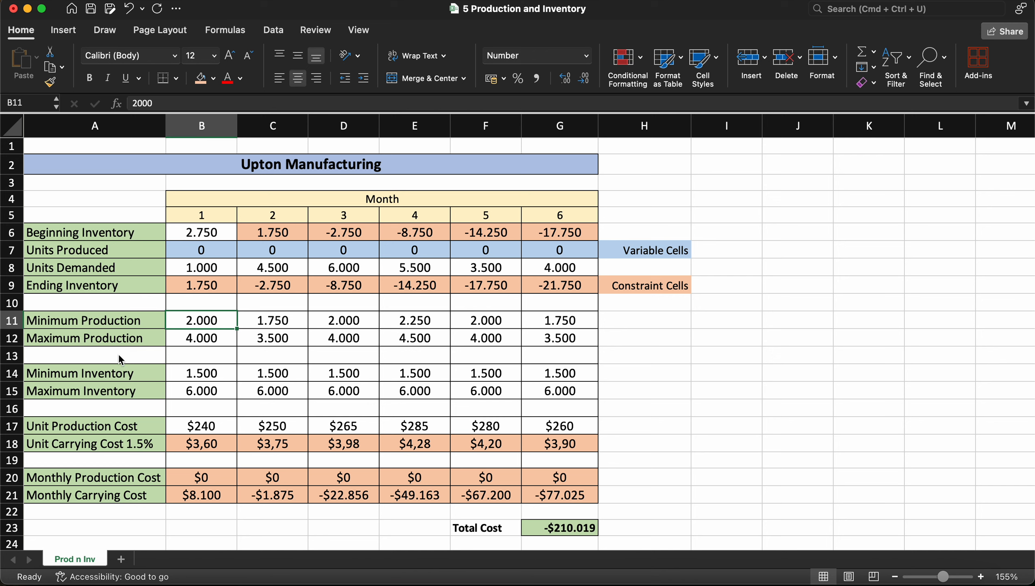
left_click(39, 340)
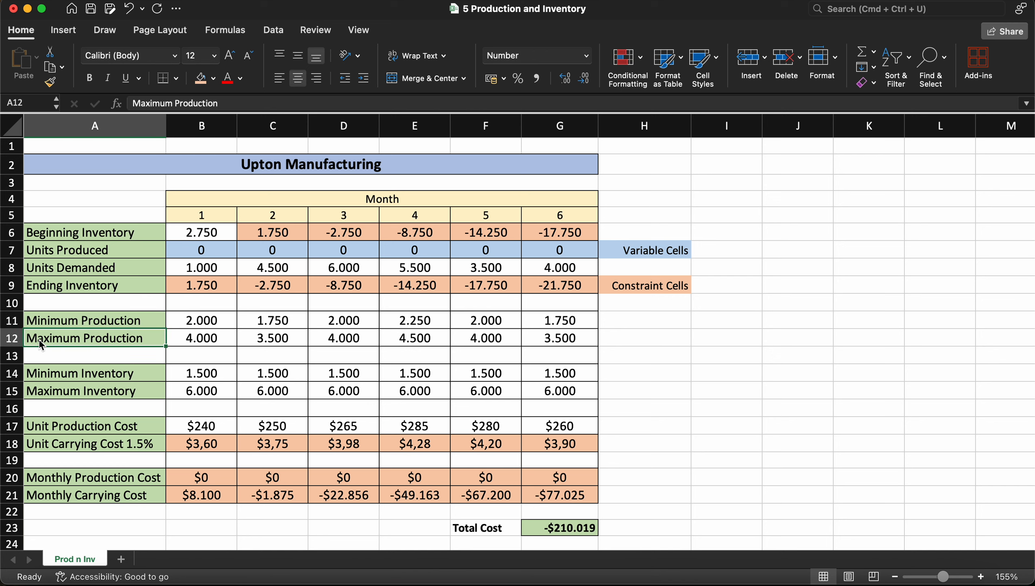
left_click(12, 340)
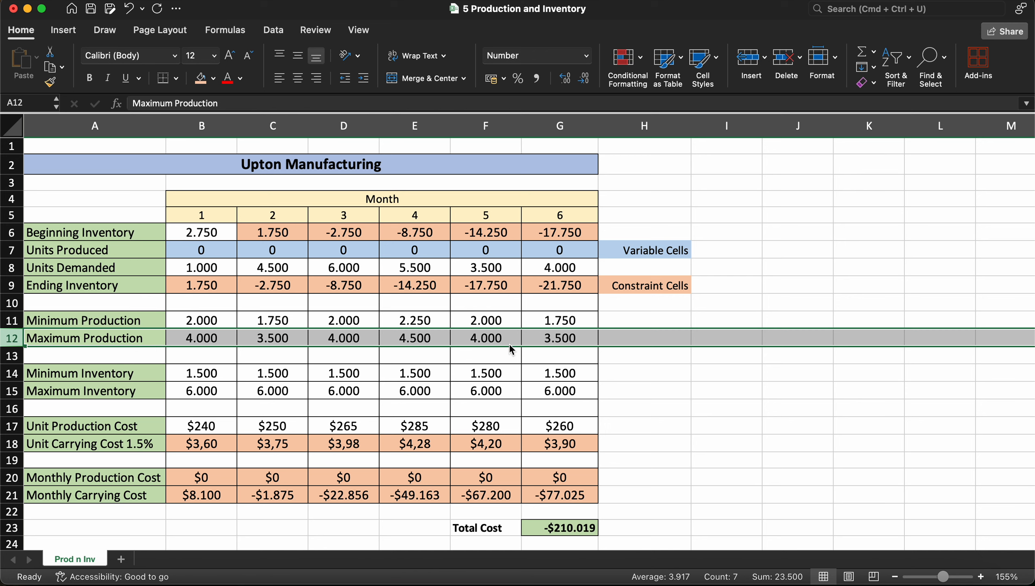
left_click(225, 324)
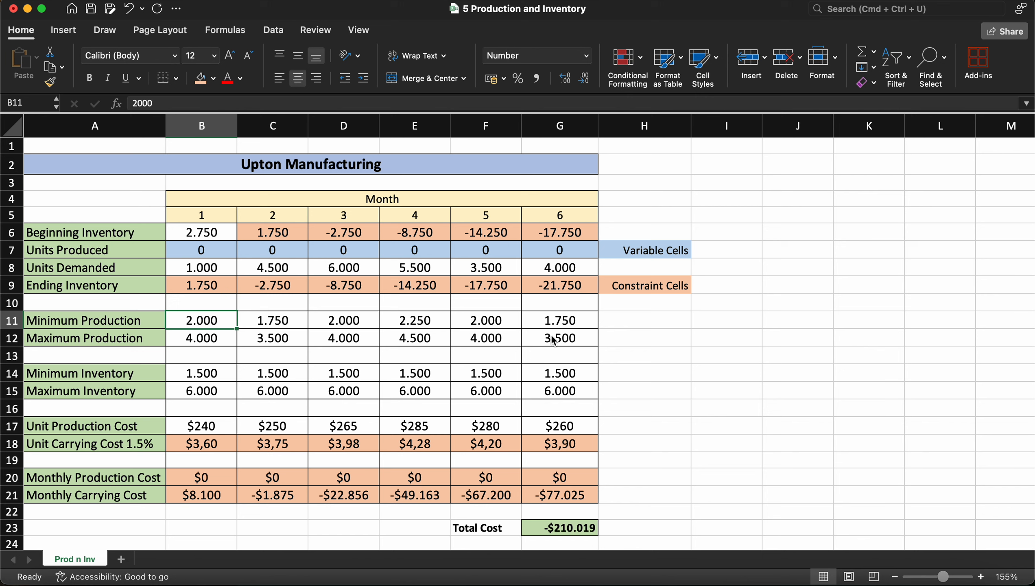
left_click(575, 327)
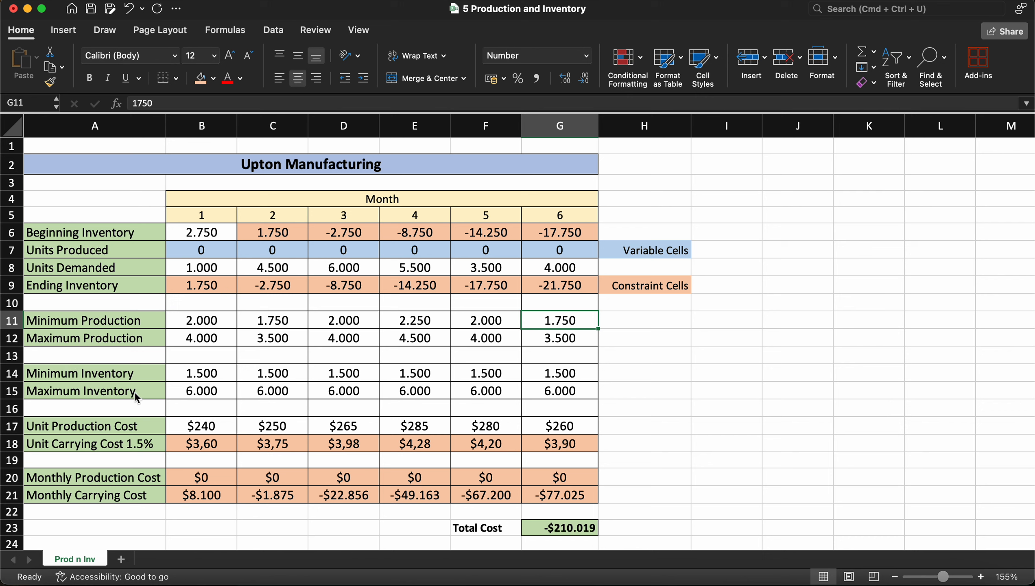
Step: Review the Maximum Inventory limits in B15:G15 and the Minimum Inventory limits in B14:G14
left_click_drag(200, 400, 529, 394)
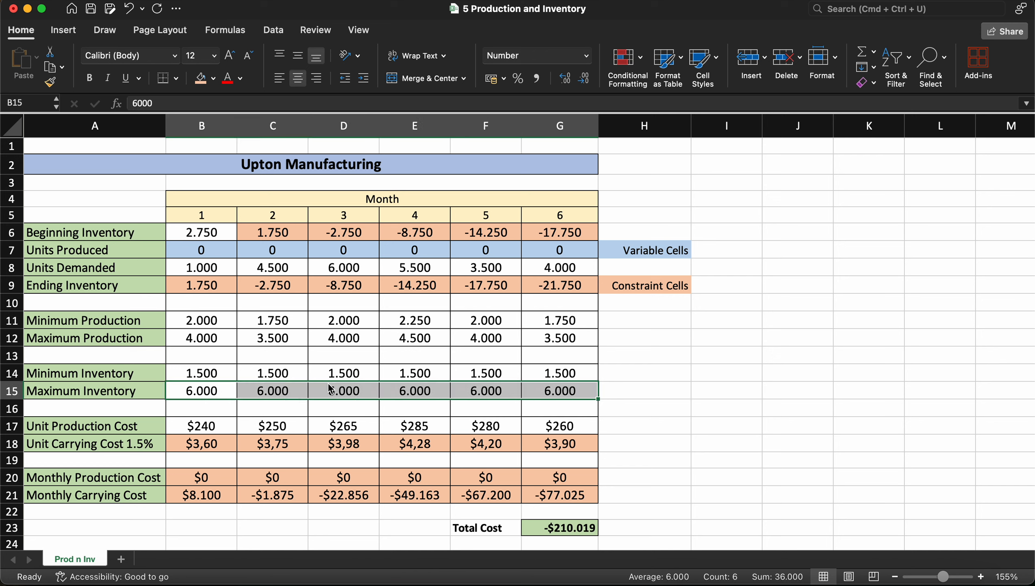
left_click_drag(217, 372, 535, 382)
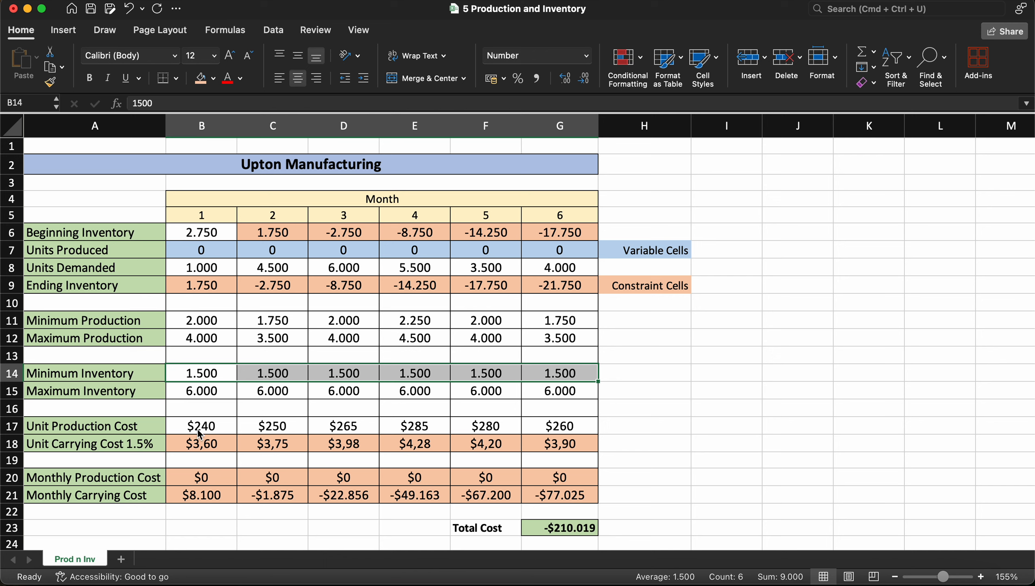
left_click(209, 407)
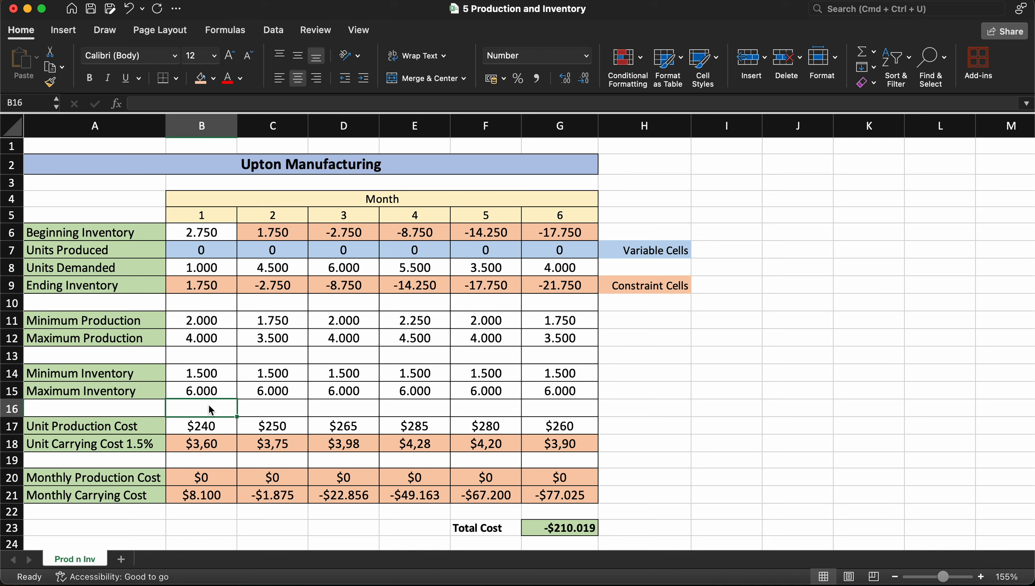
Step: Review the Unit Production Cost row, checking the month 1 and month 2 entries in B17 and C17
left_click(85, 428)
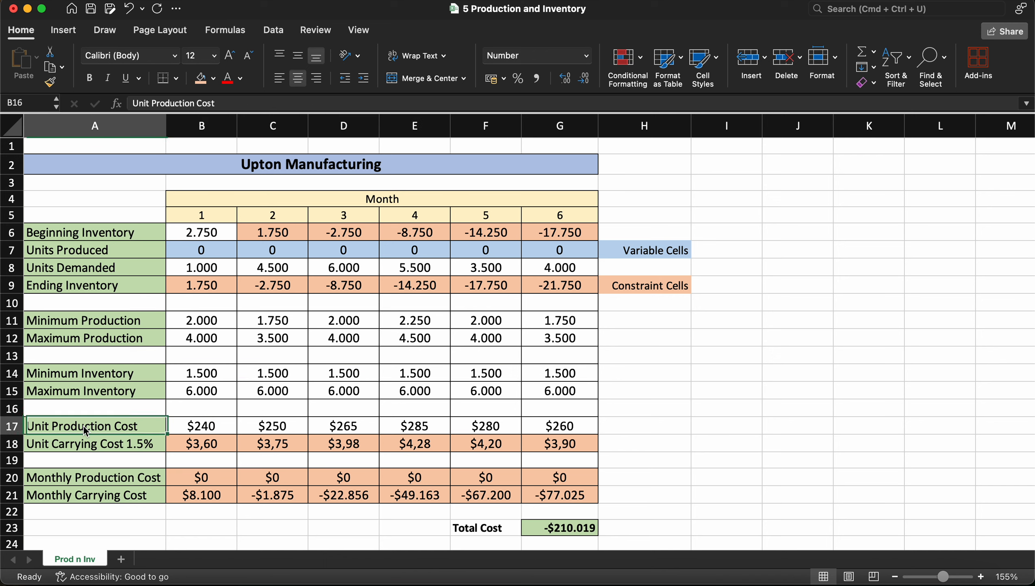
left_click(204, 433)
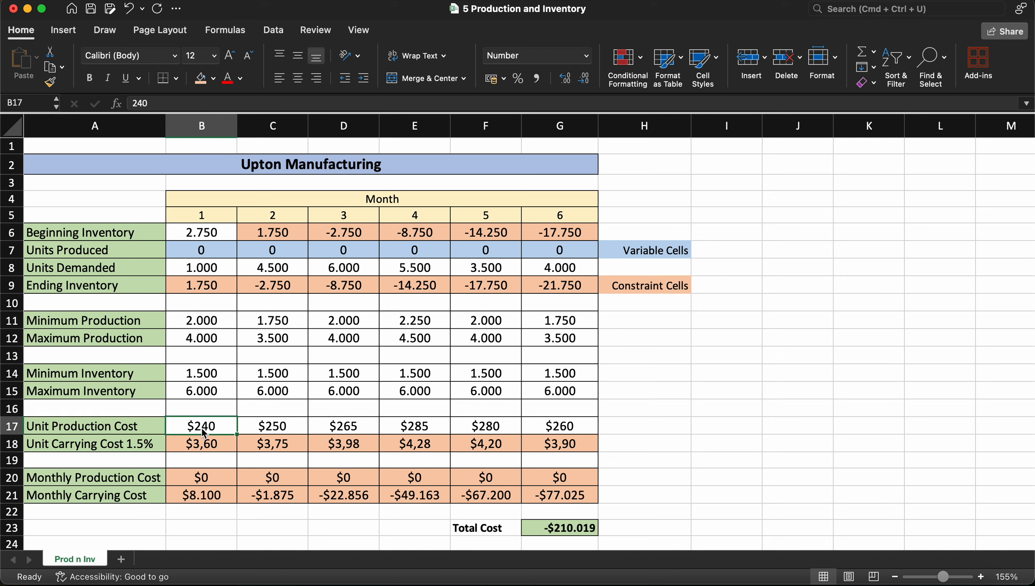
left_click(283, 435)
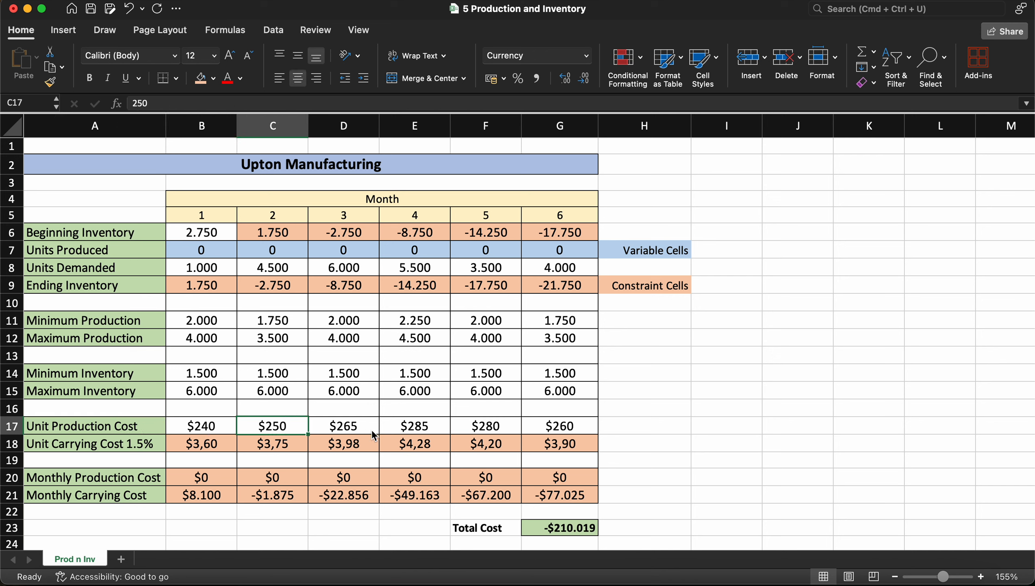
Step: Inspect the month 1 Unit Carrying Cost formula in B18 and the cell it references, leaving the formula as it is
left_click(95, 450)
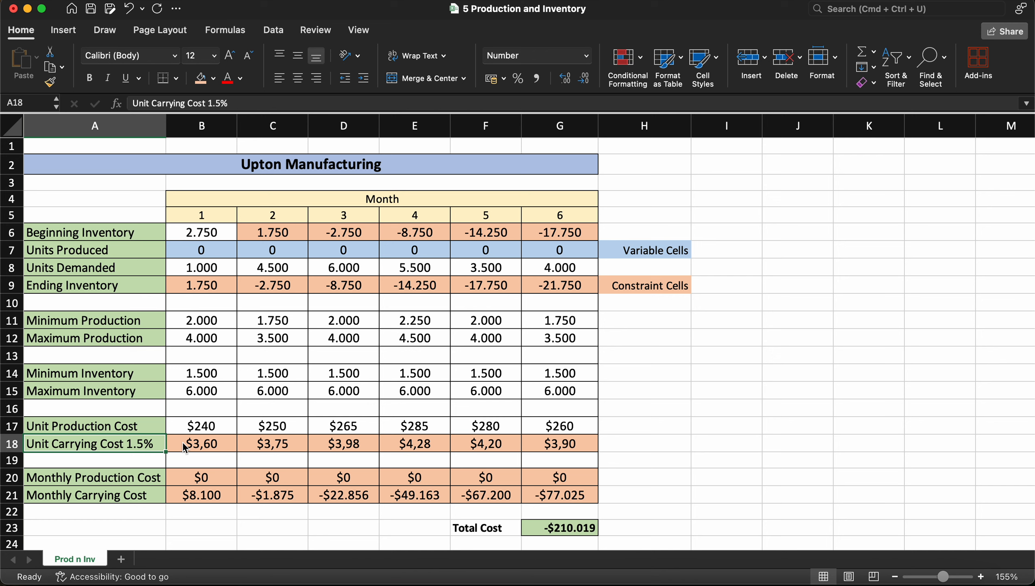
double_click(217, 449)
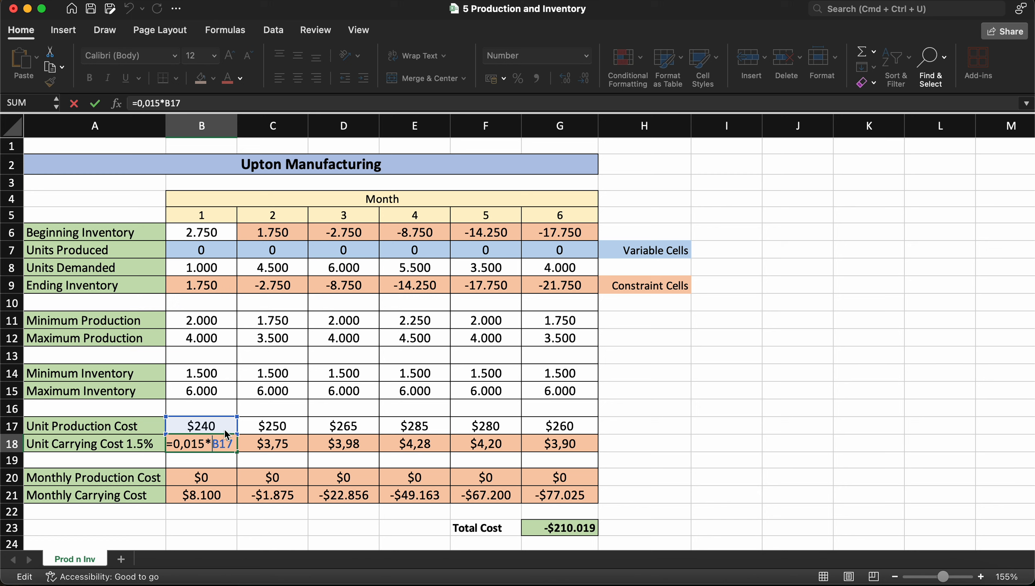
key("Return")
left_click(221, 447)
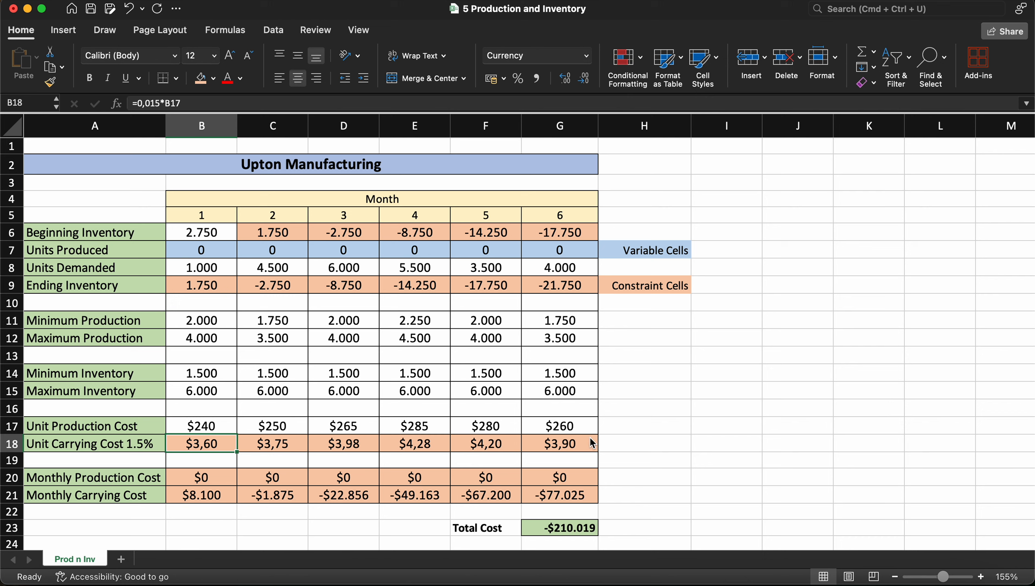
Step: Inspect the month 1 Monthly Production Cost formula in B20 and the cost and production cells it references
left_click(96, 483)
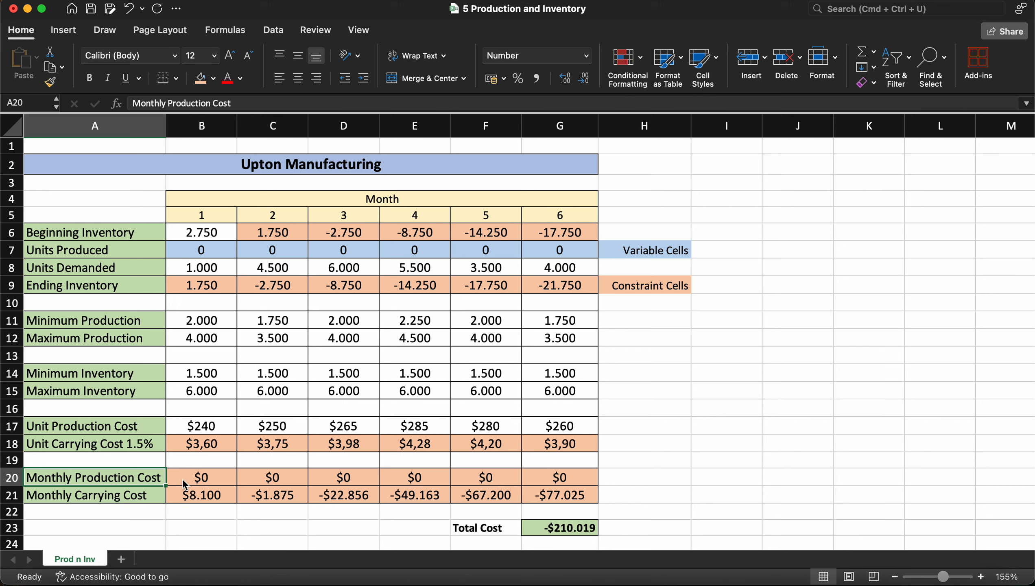
double_click(213, 476)
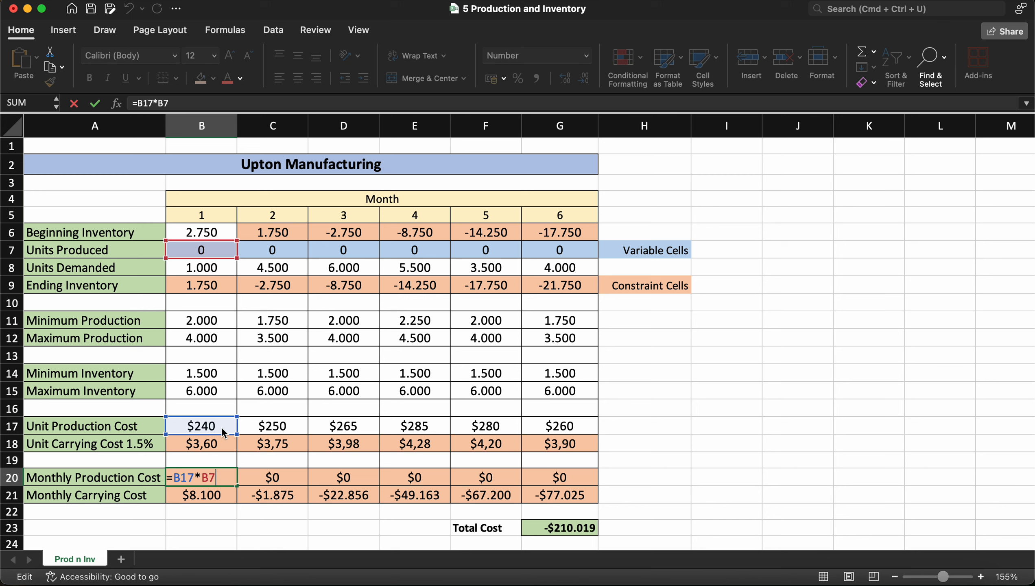
key("Return")
left_click(220, 481)
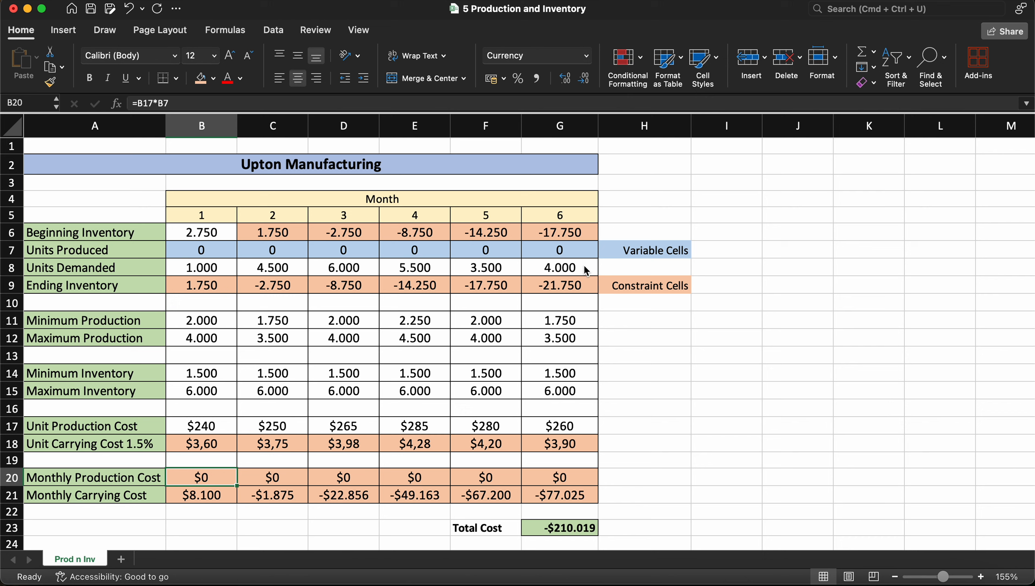
Step: Inspect the Monthly Carrying Cost formula in B21 with its referenced cells, and compare it with month 2 in C21
left_click(136, 500)
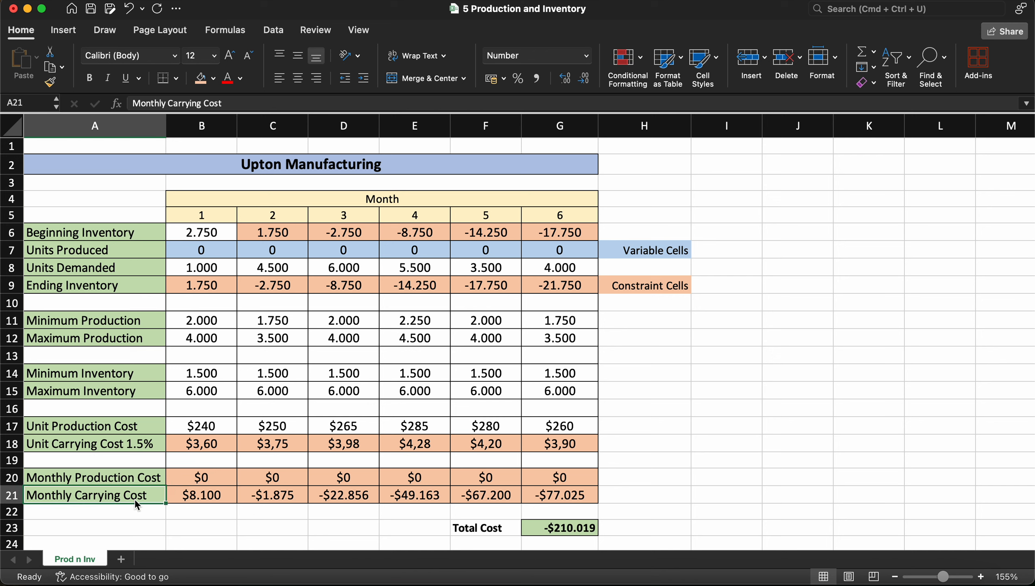
double_click(217, 498)
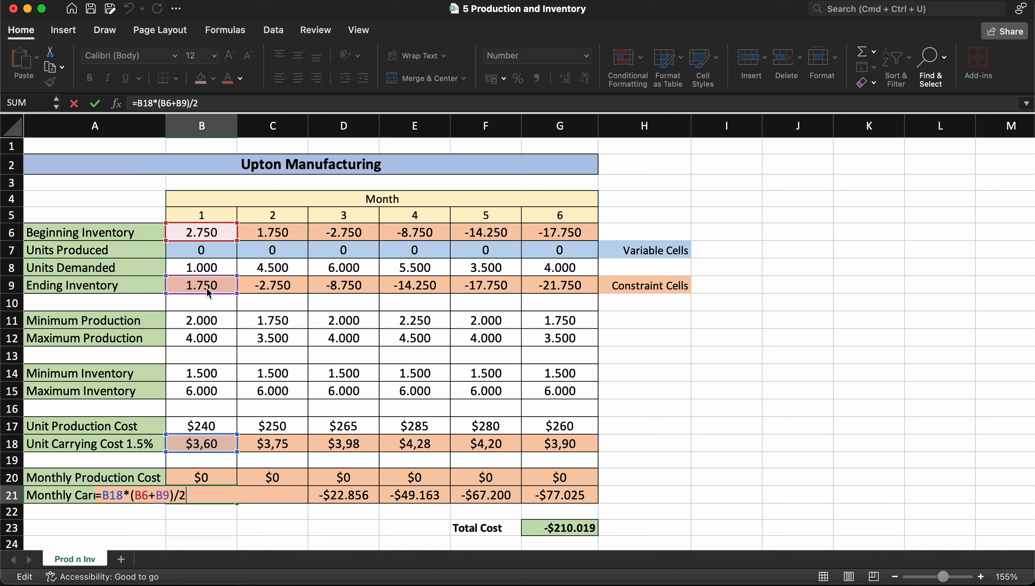
key("Return")
left_click(283, 498)
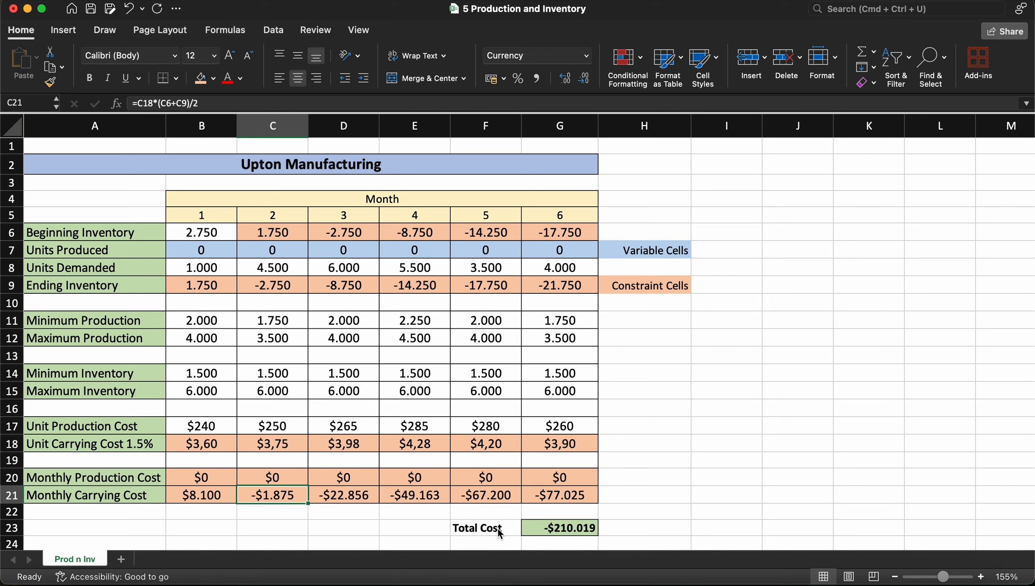
Step: Inspect the Total Cost formula in G23 and the range it sums, leaving the formula as it is
double_click(570, 528)
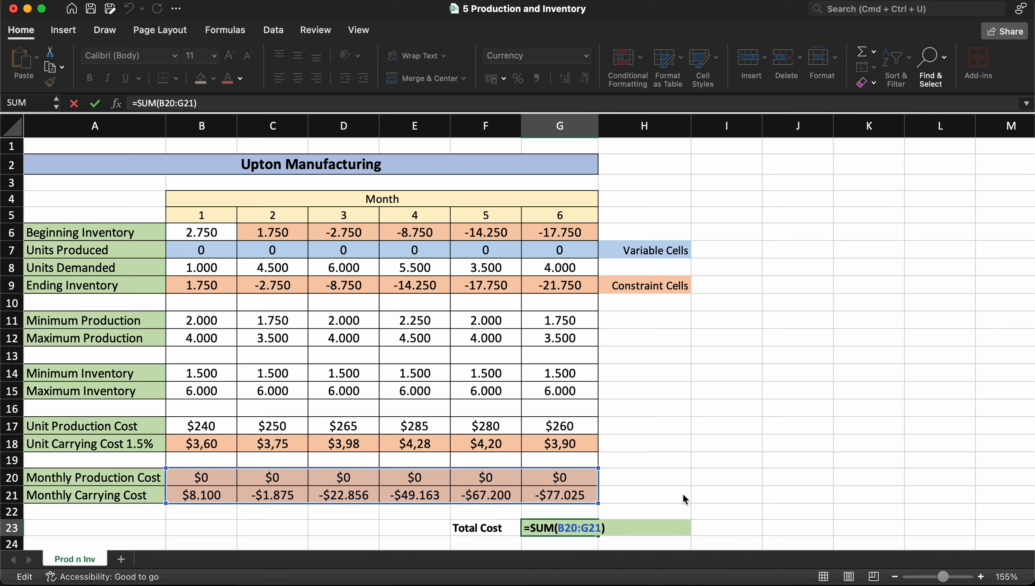
key("Return")
left_click(656, 448)
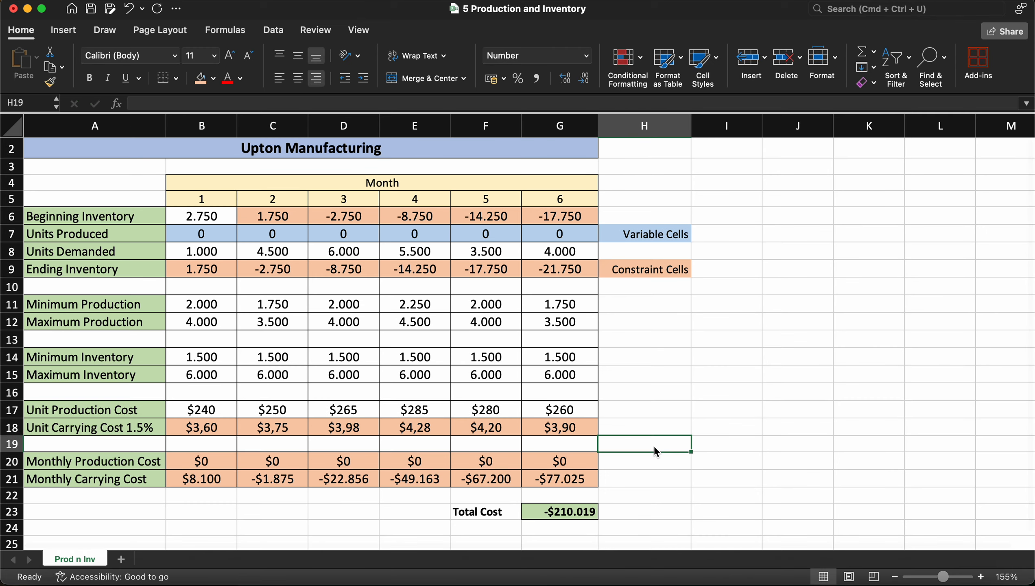
scroll(655, 447, "up", 1)
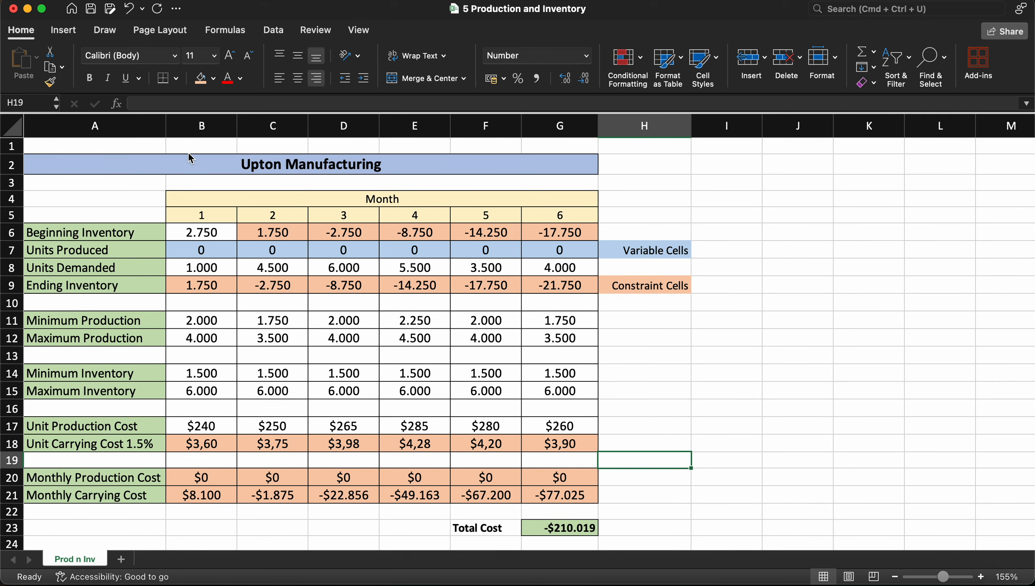
Step: Open Solver and reset all of its options and cell selections
left_click(273, 31)
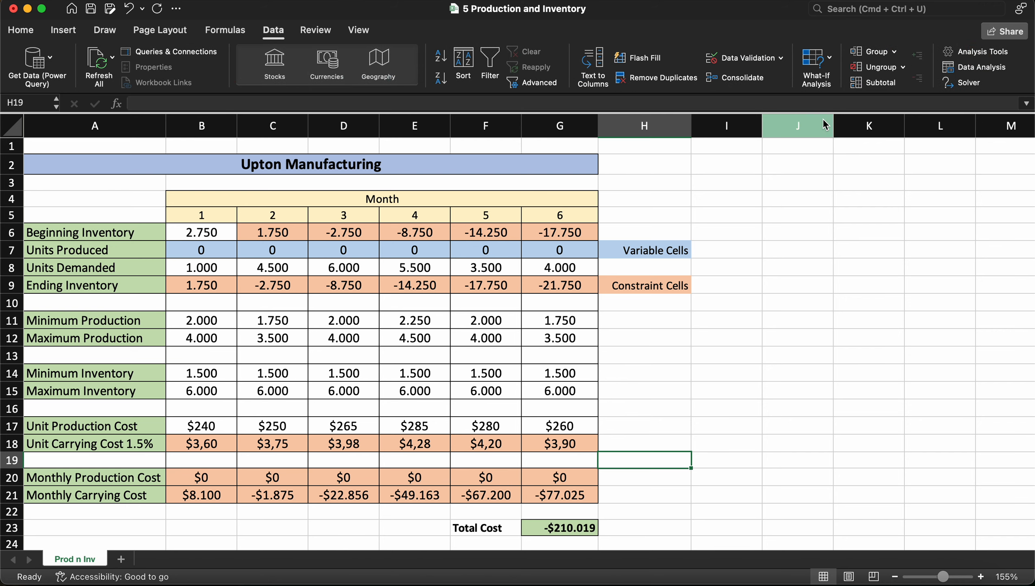
left_click(968, 85)
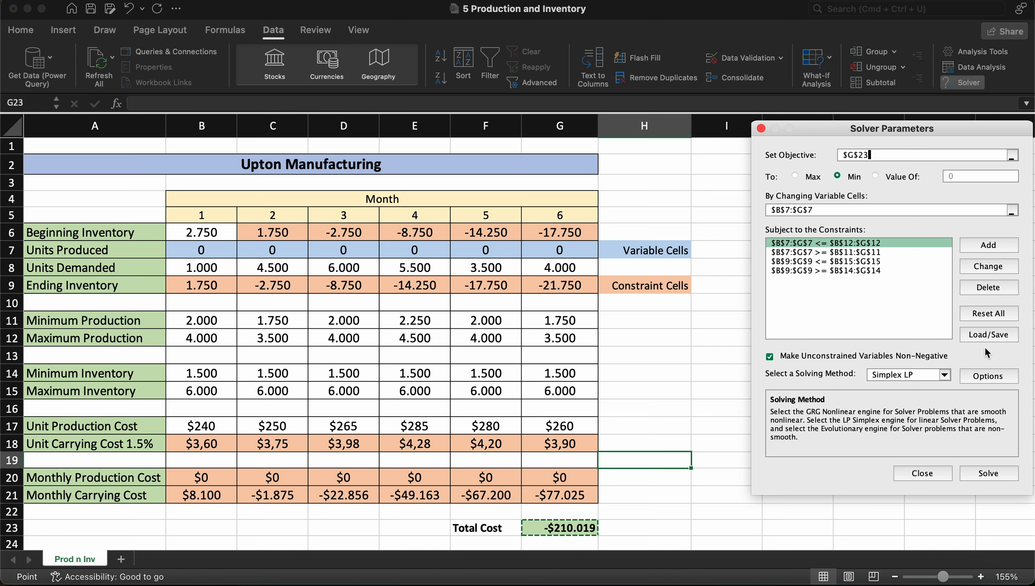
left_click(987, 314)
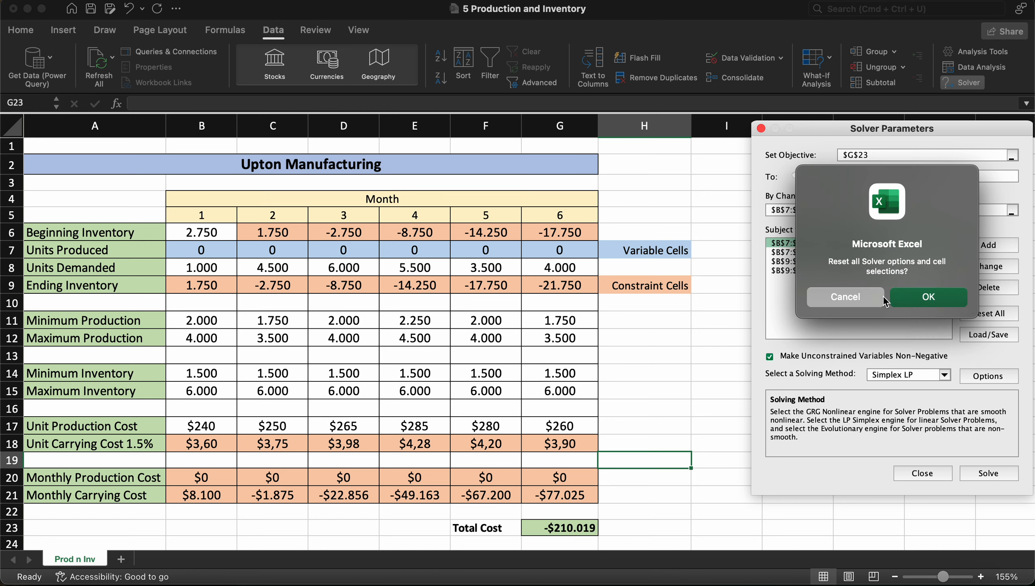
left_click(909, 295)
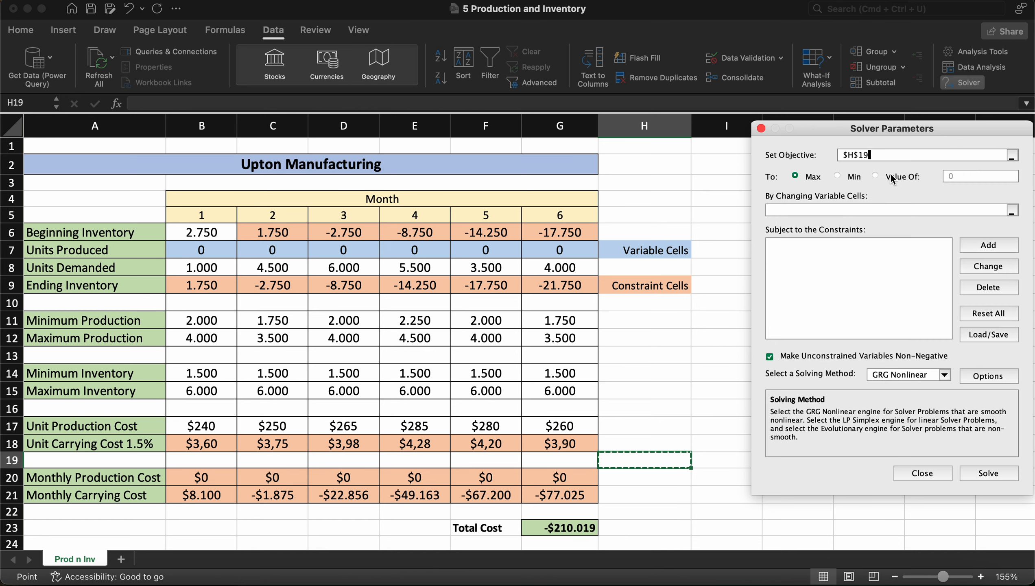
Step: Replace the Solver objective with the Total Cost cell G23
key("BackSpace")
key("BackSpace")
key("BackSpace")
key("BackSpace")
key("BackSpace")
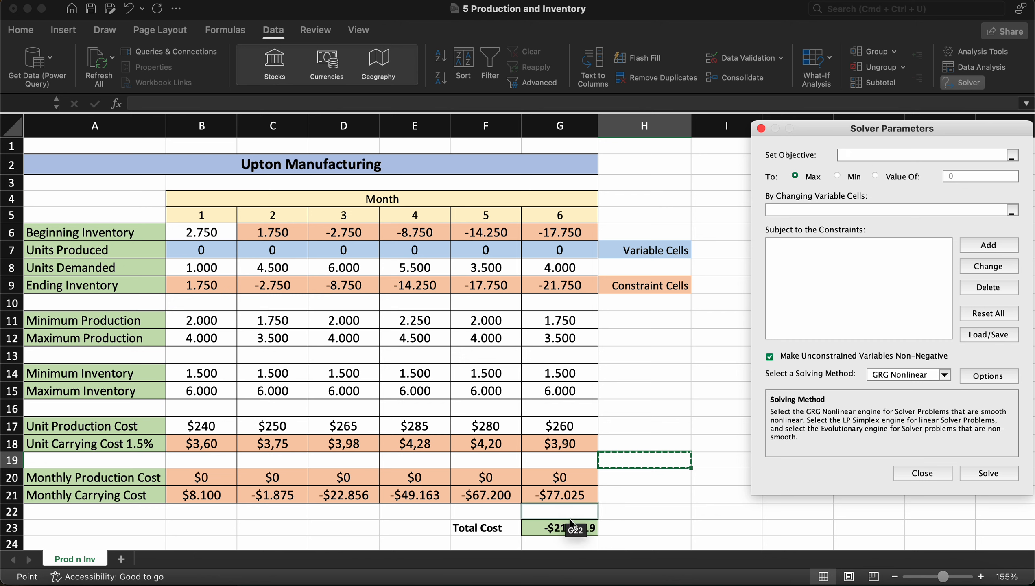
left_click(547, 530)
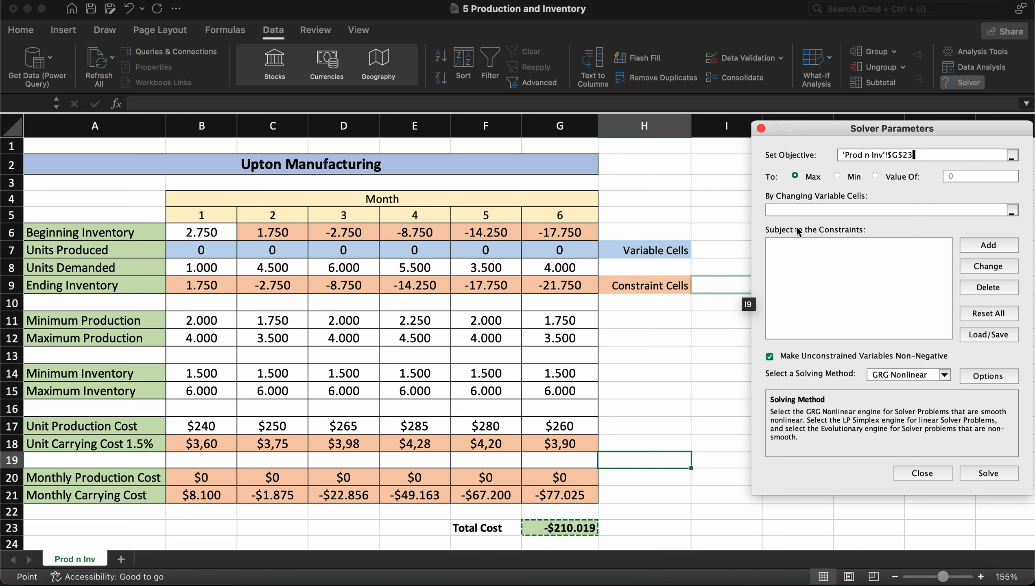
Step: Set the Solver's changing variable cells to the Units Produced range B7:G7
left_click(808, 210)
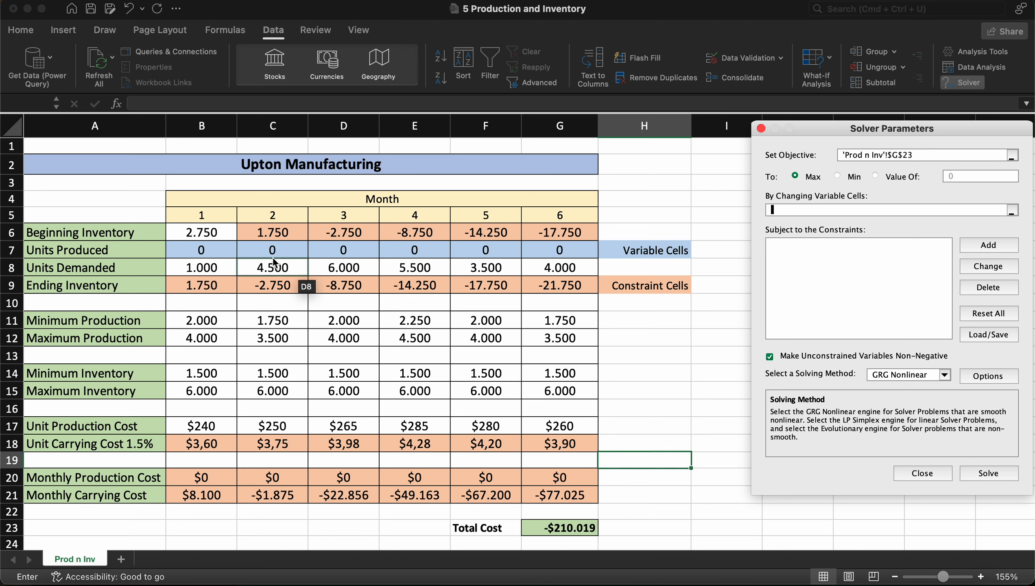
left_click_drag(219, 249, 548, 251)
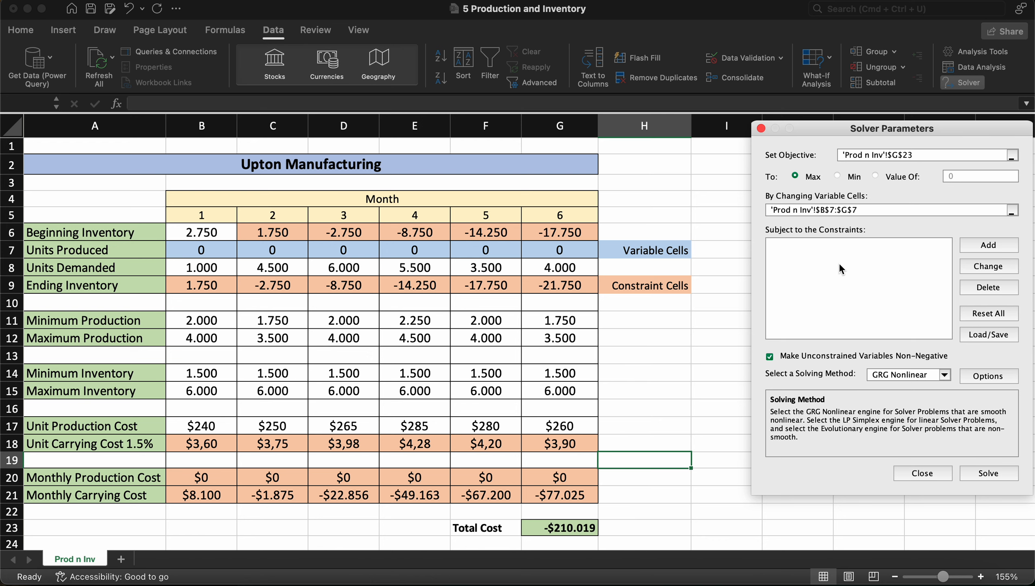
Step: Switch to the Spreadsheet Modeling & Decision Analysis PDF, review the objective and production level constraints for months 1 to 6, and return to Excel
key("super+Tab")
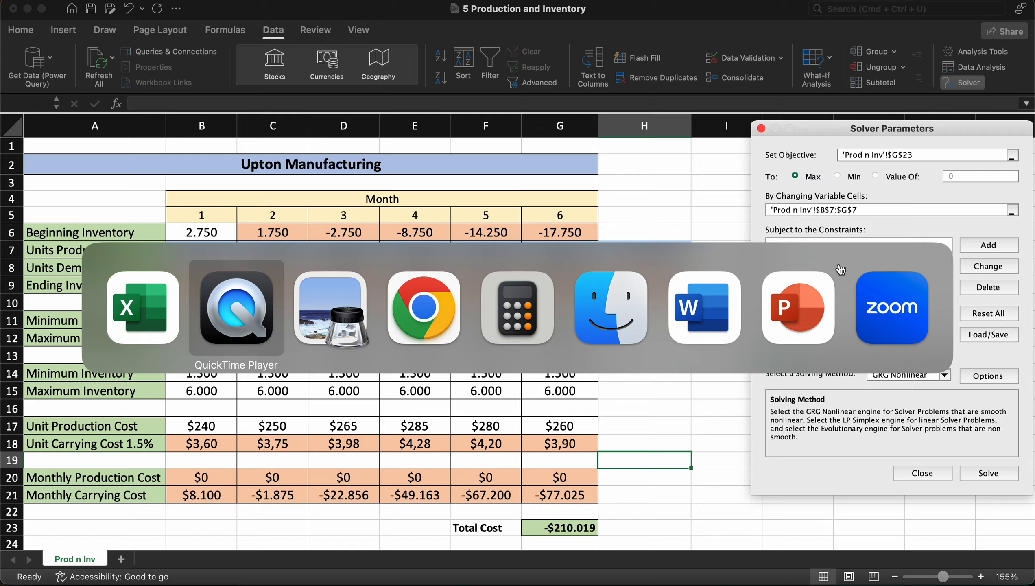
key("super+Tab")
scroll(696, 266, "up", 15)
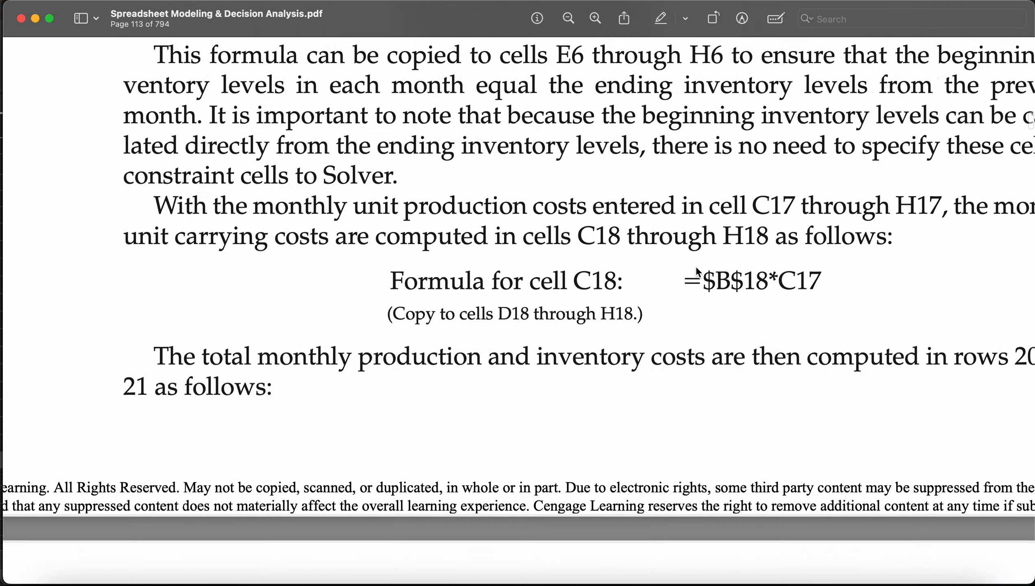
scroll(695, 266, "up", 15)
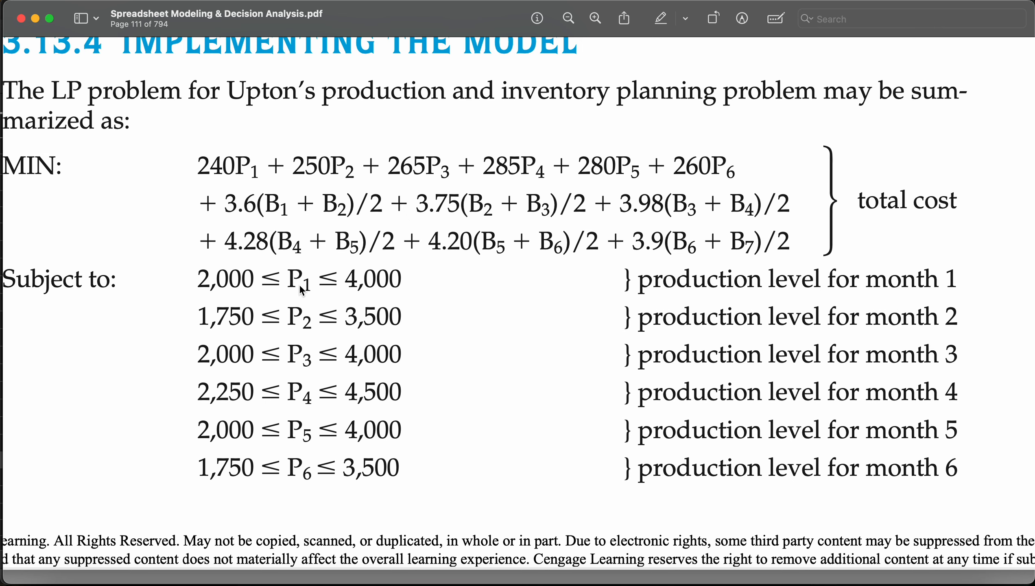
scroll(301, 287, "down", 5)
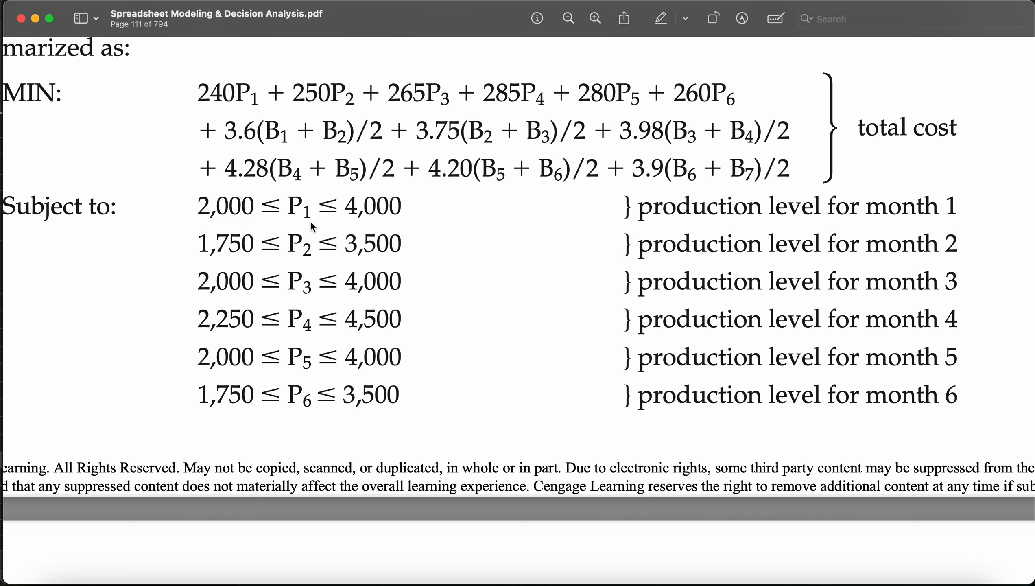
key("super+Tab")
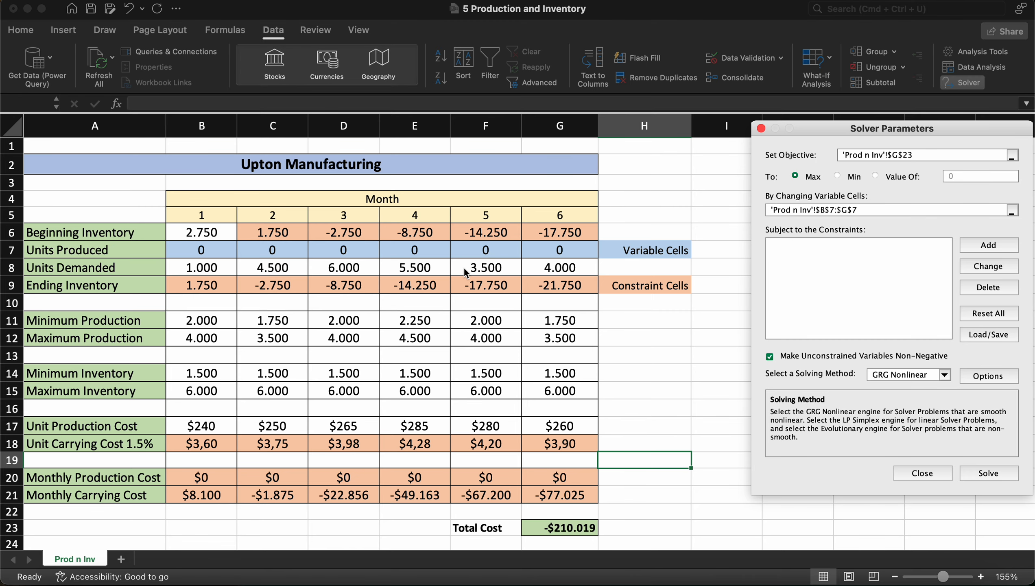
Step: Add a Solver constraint keeping Units Produced B7:G7 <= Maximum Production B12:G12
left_click(989, 245)
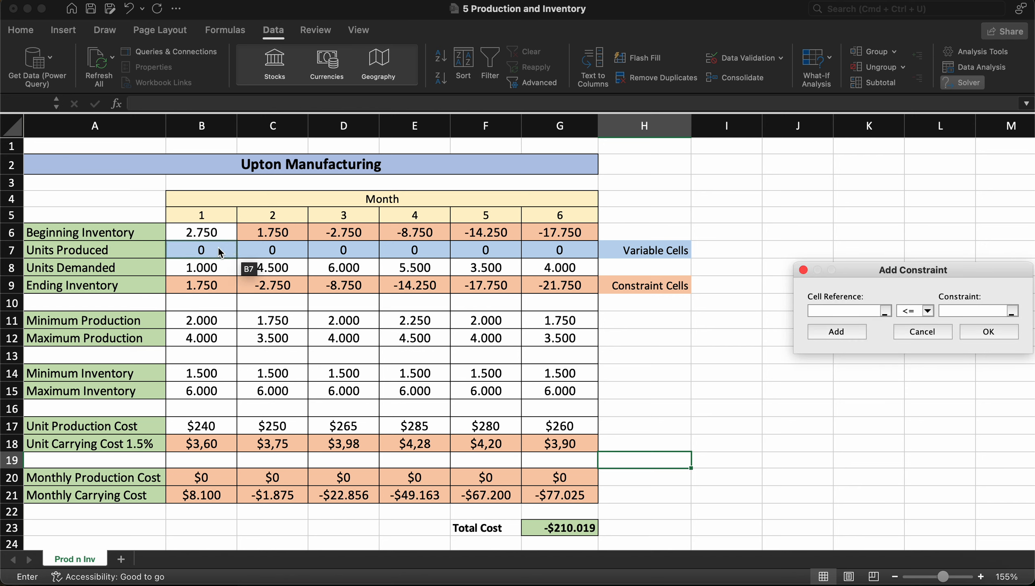
left_click_drag(208, 250, 565, 260)
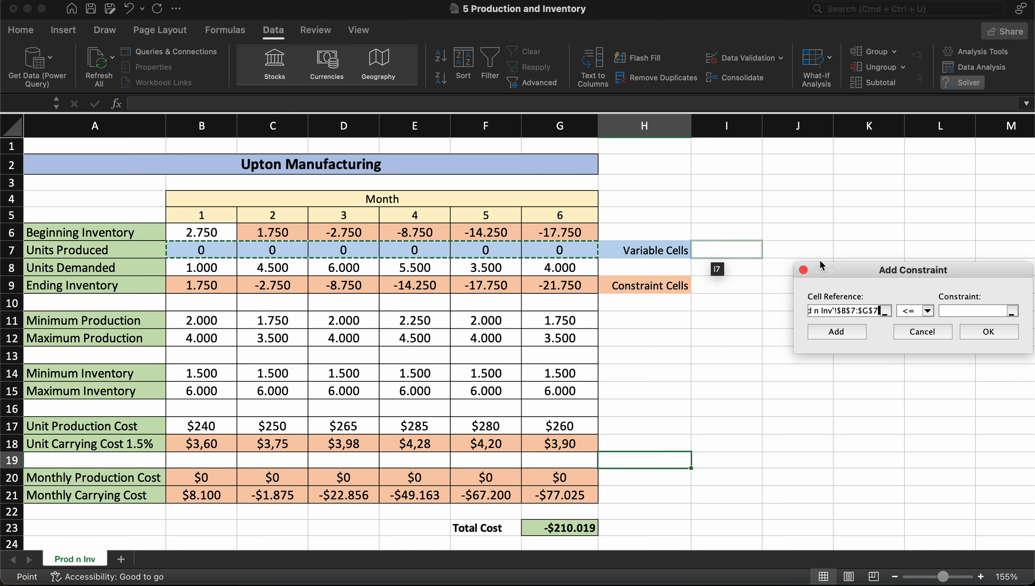
left_click(928, 311)
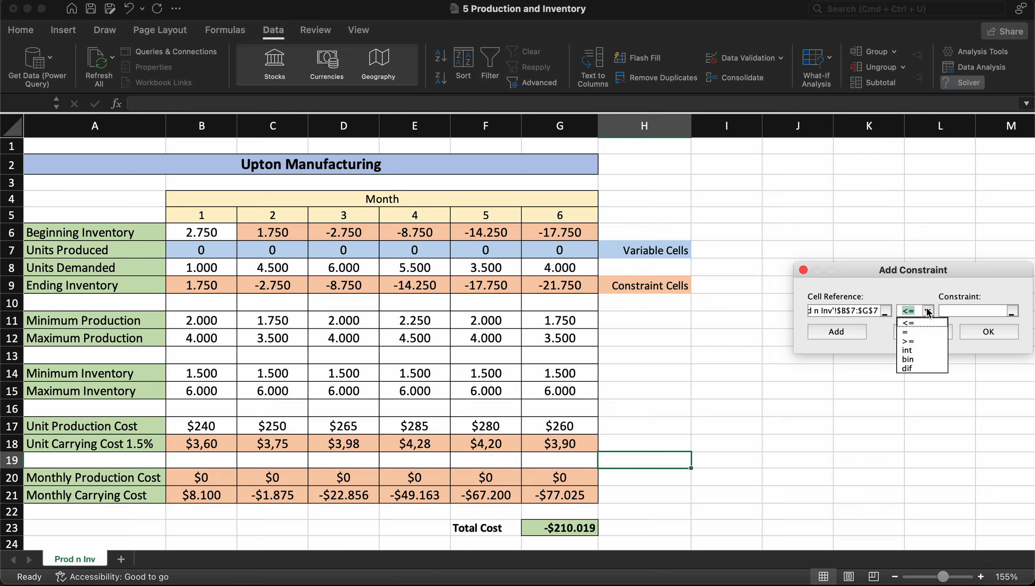
left_click(914, 324)
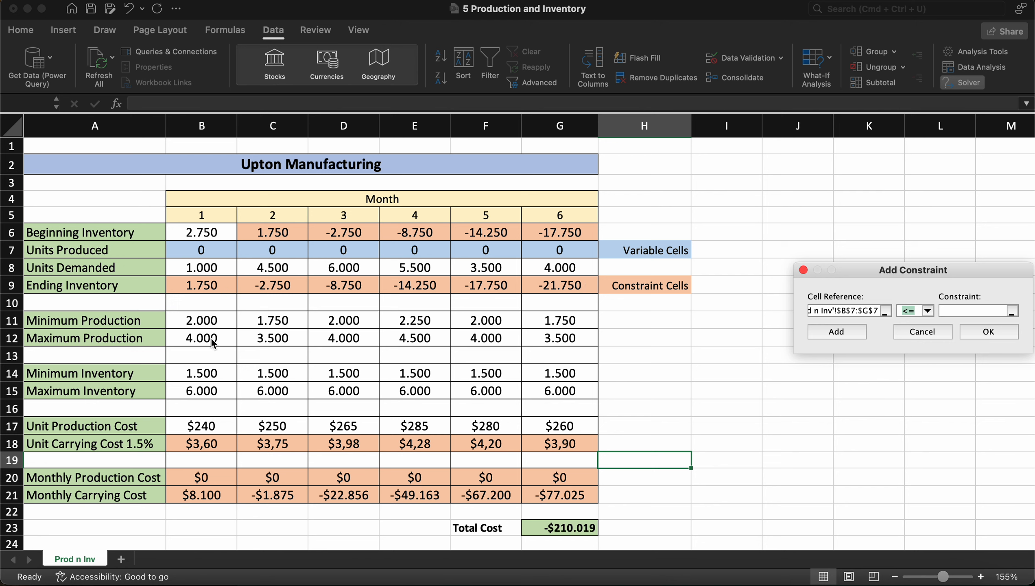
left_click(983, 311)
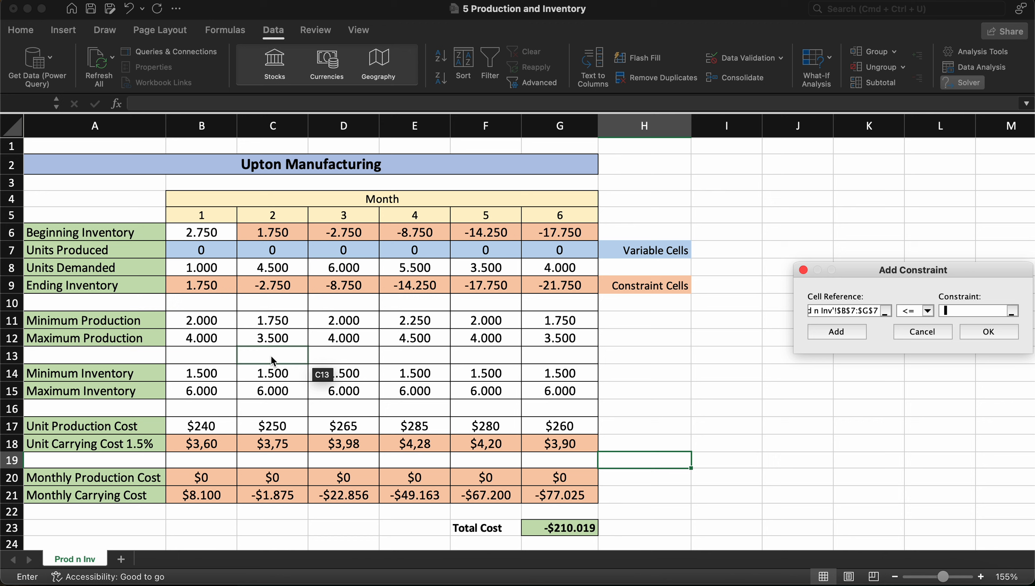
left_click(209, 344)
left_click_drag(210, 345, 550, 339)
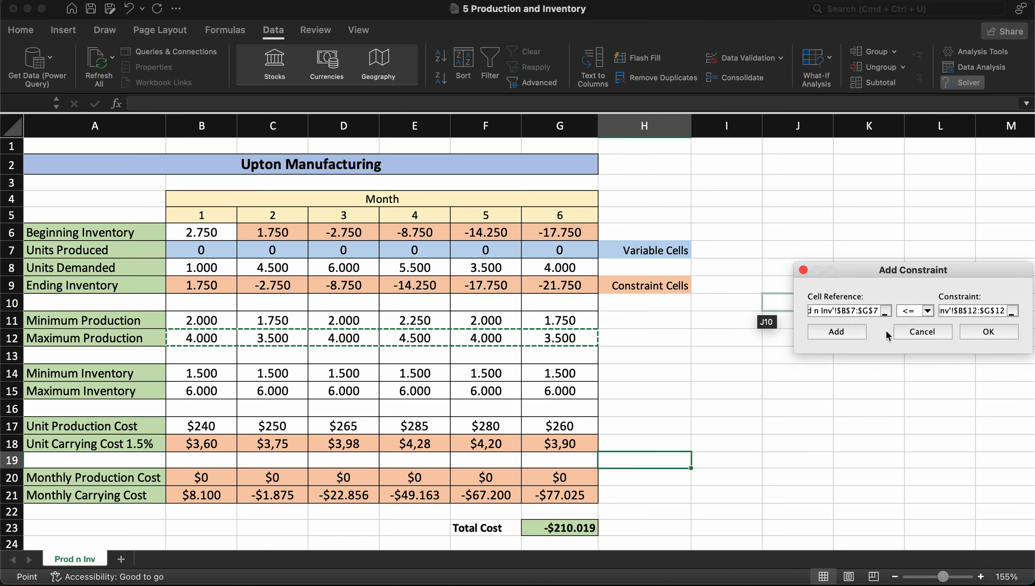
left_click(855, 331)
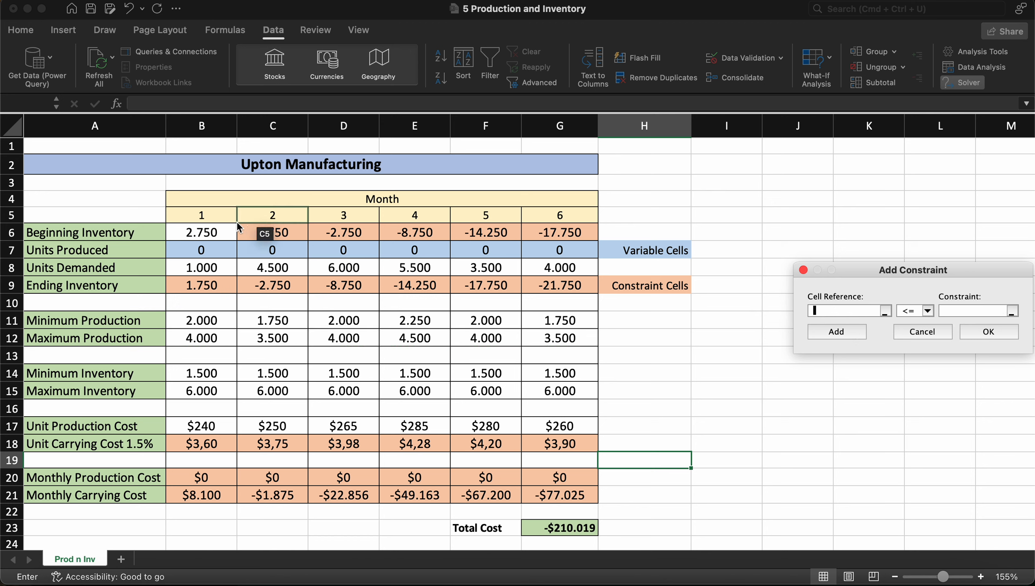
Step: Define a second Solver constraint keeping Units Produced B7:G7 >= Minimum Production B11:G11
left_click(212, 251)
left_click_drag(212, 252, 590, 255)
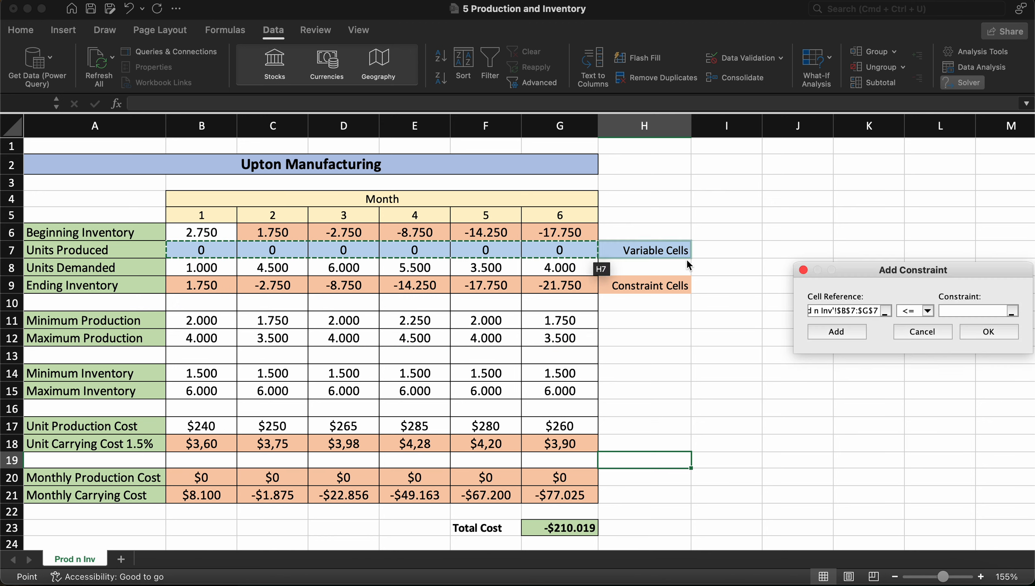
left_click(927, 311)
left_click(924, 340)
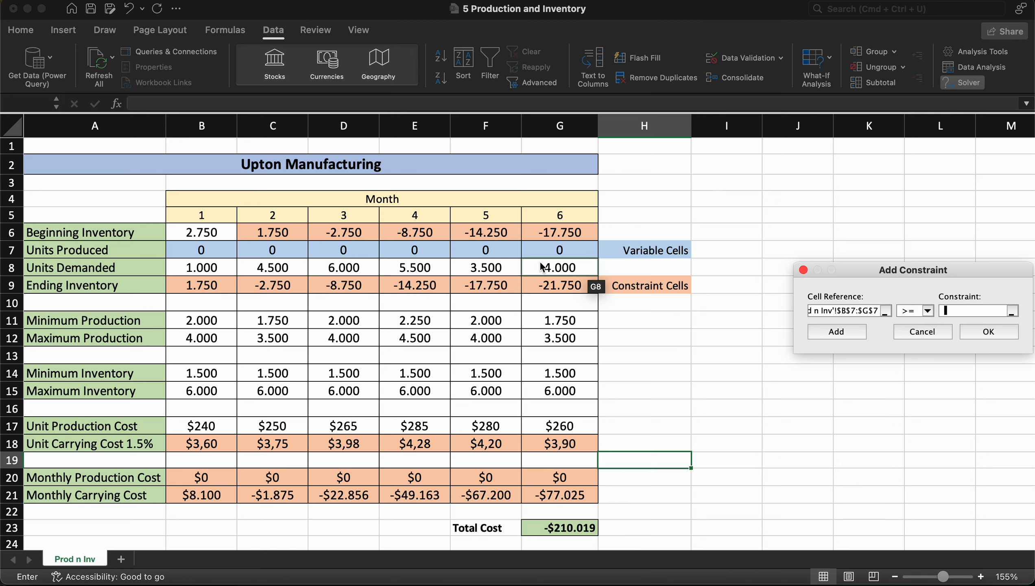
left_click_drag(210, 327, 549, 323)
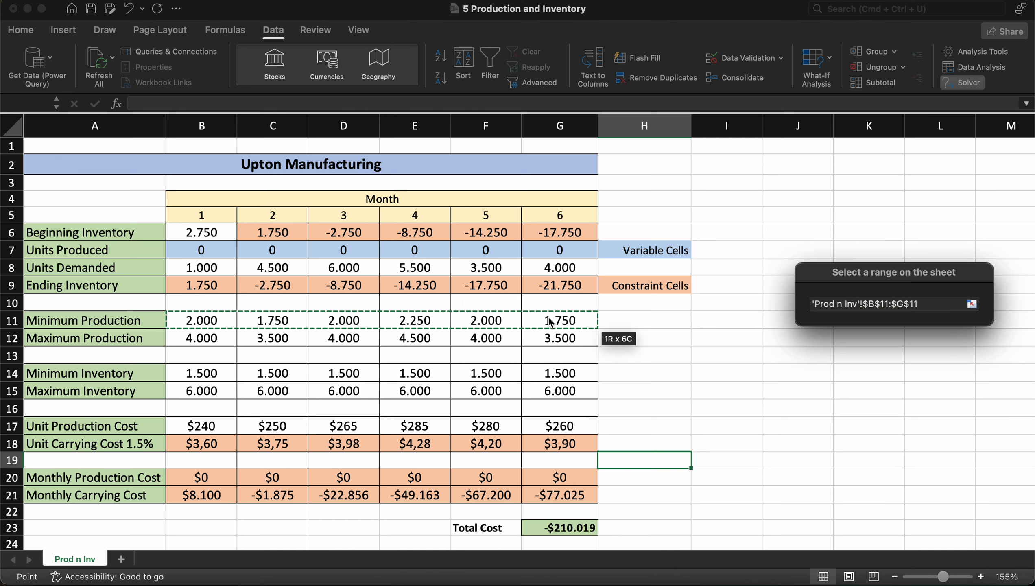
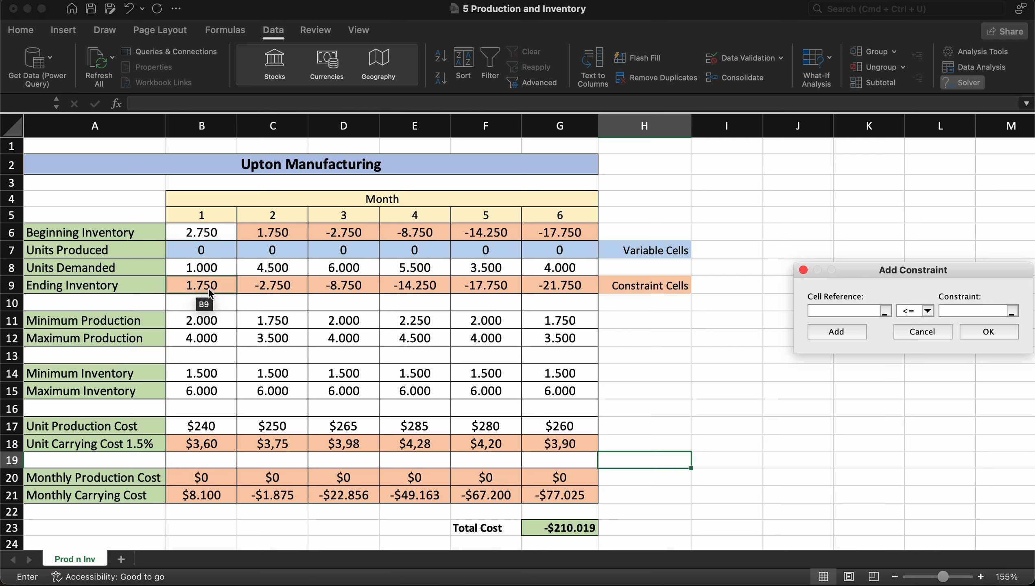
Step: Add a Solver constraint keeping Ending Inventory B9:G9 <= Maximum Inventory B15:G15
left_click_drag(205, 288, 532, 280)
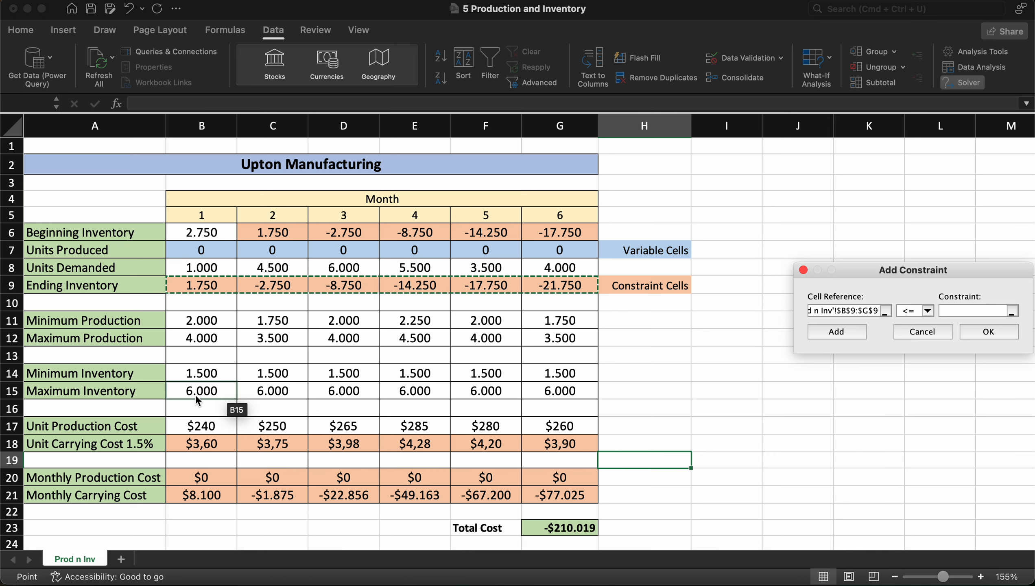
left_click_drag(196, 394, 549, 394)
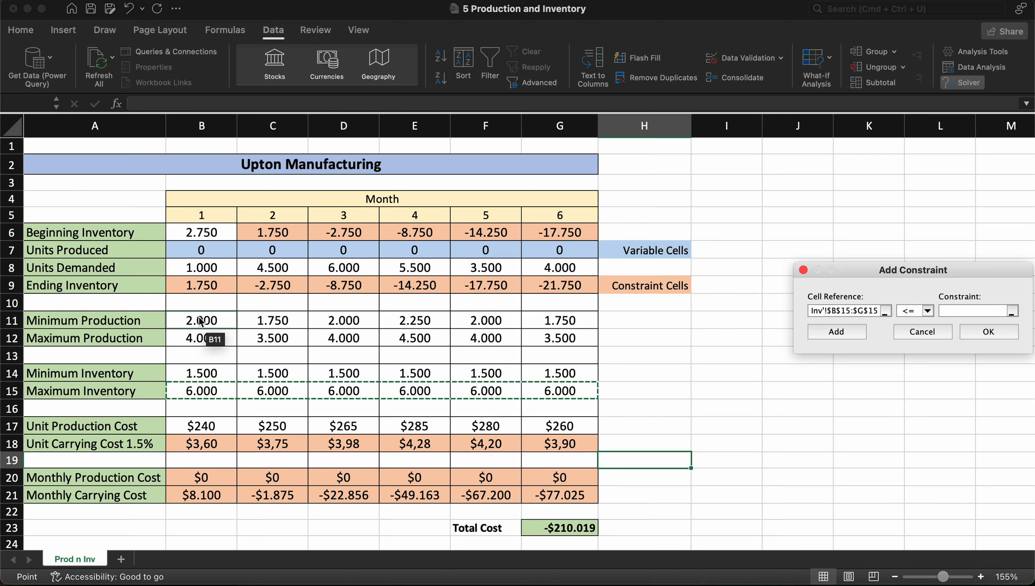
left_click_drag(201, 286, 536, 279)
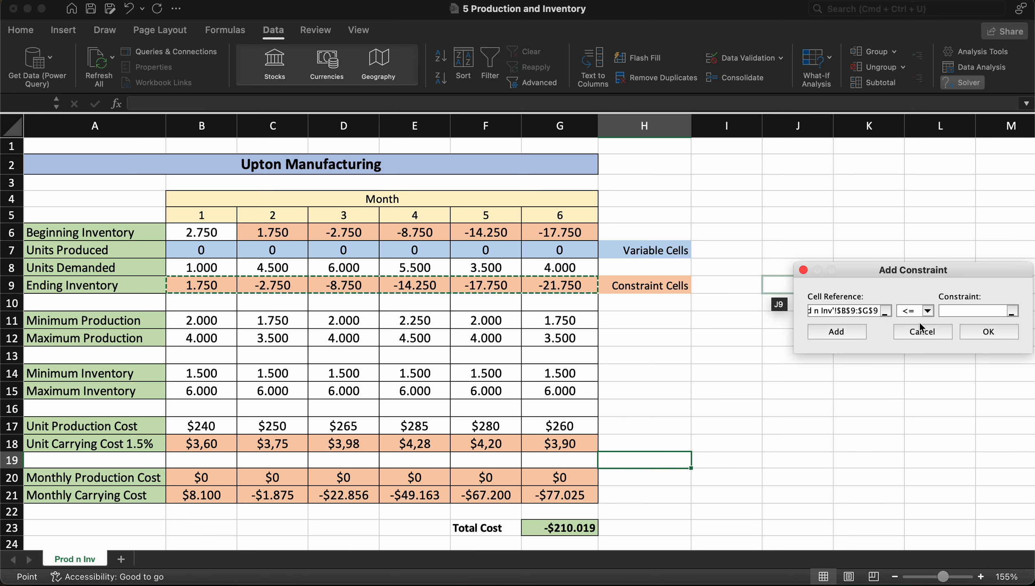
left_click(961, 310)
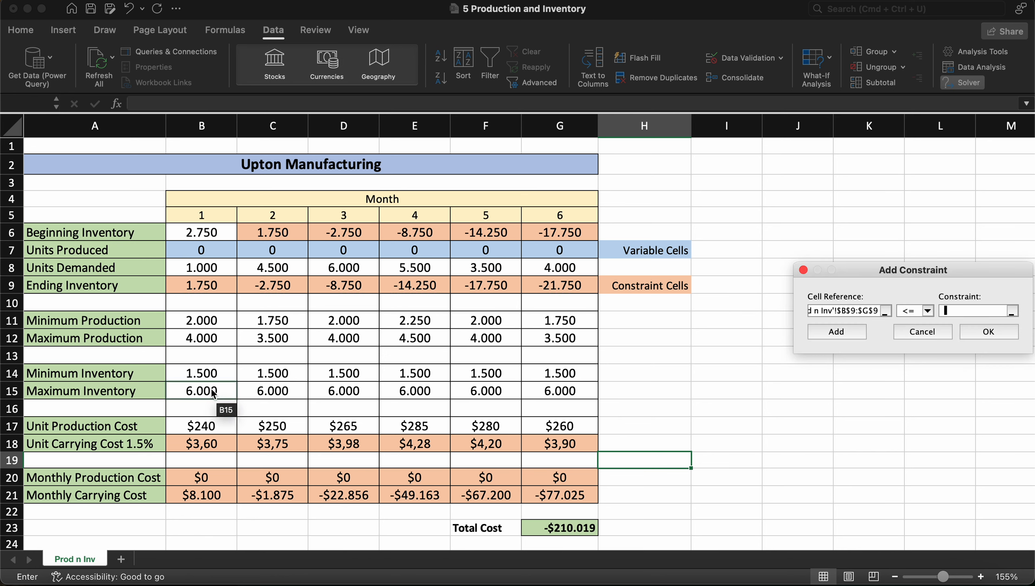
left_click_drag(204, 394, 546, 395)
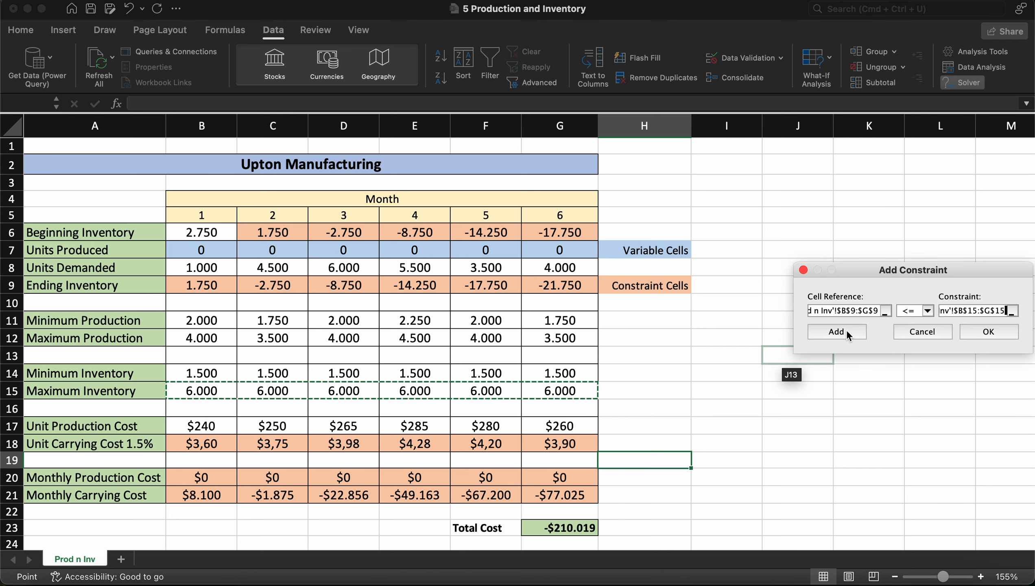
left_click(847, 330)
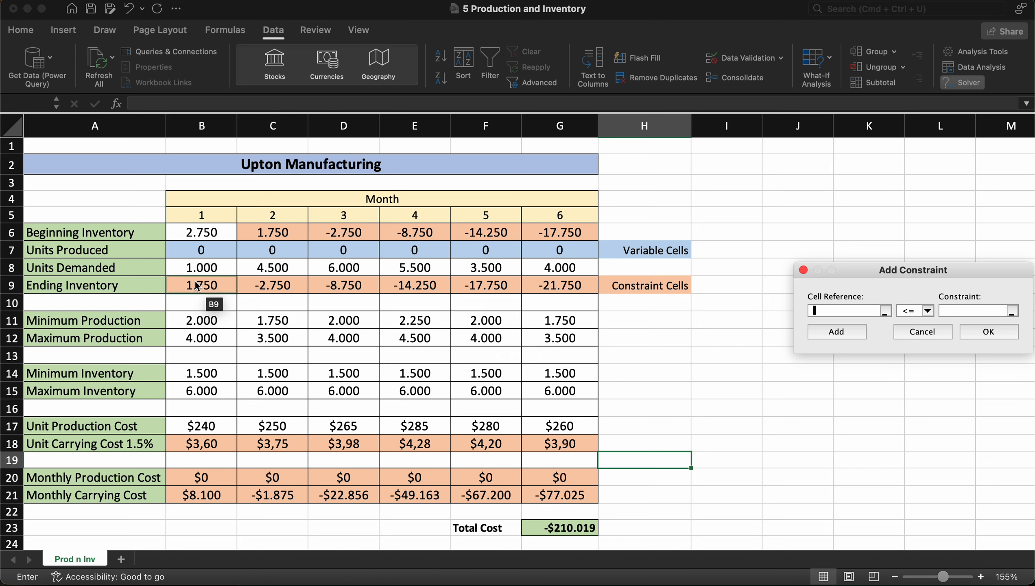
Step: Add the final Solver constraint keeping Ending Inventory B9:G9 >= Minimum Inventory B14:G14 and return to the Solver parameters
left_click_drag(198, 286, 563, 286)
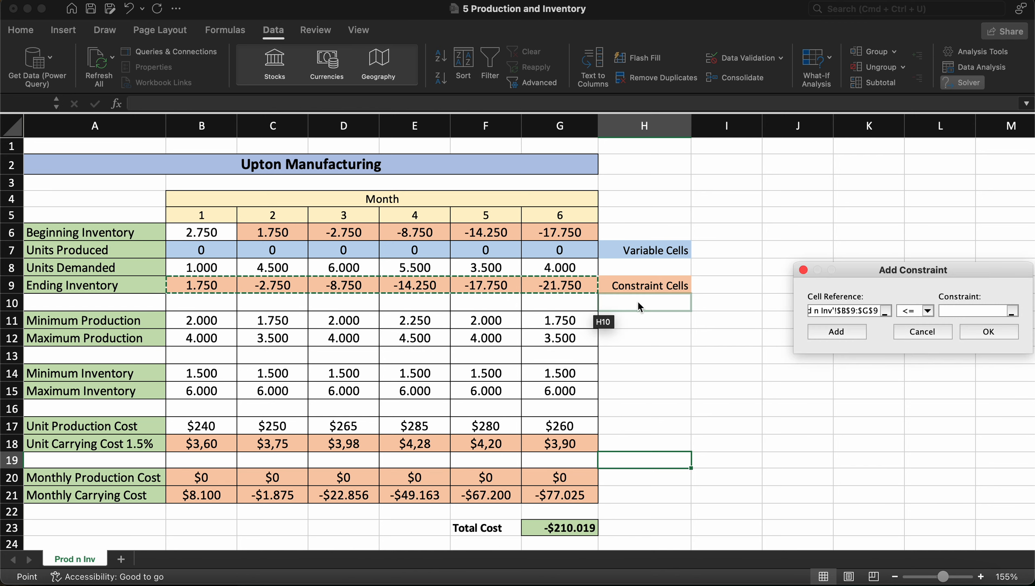
left_click(928, 311)
left_click(919, 337)
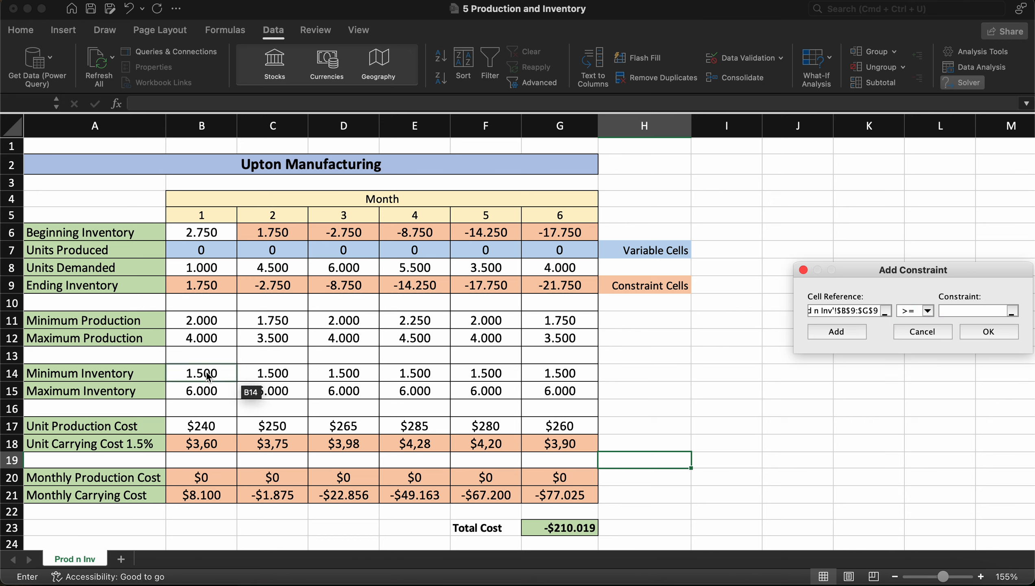
left_click_drag(208, 376, 561, 375)
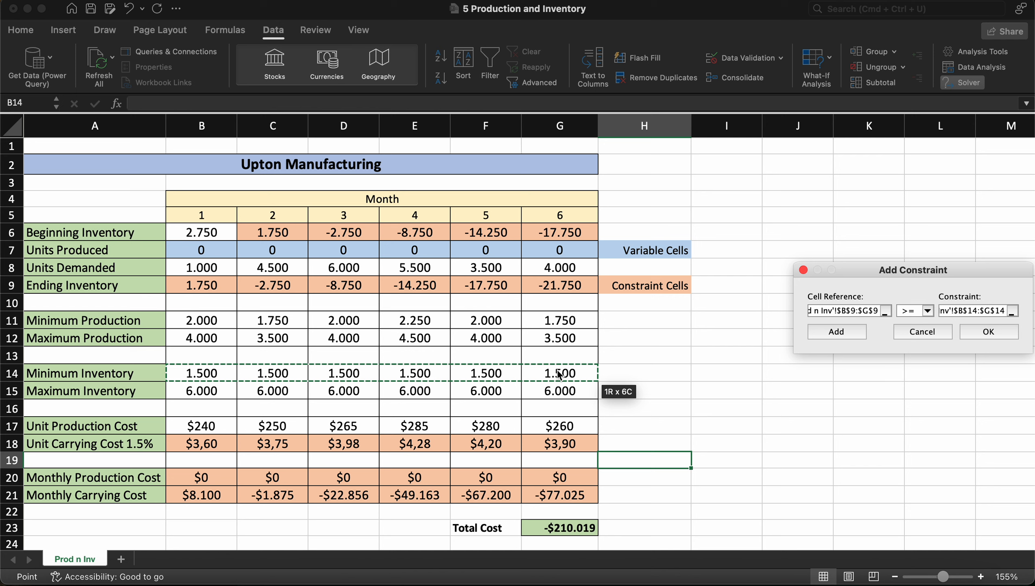
left_click(988, 331)
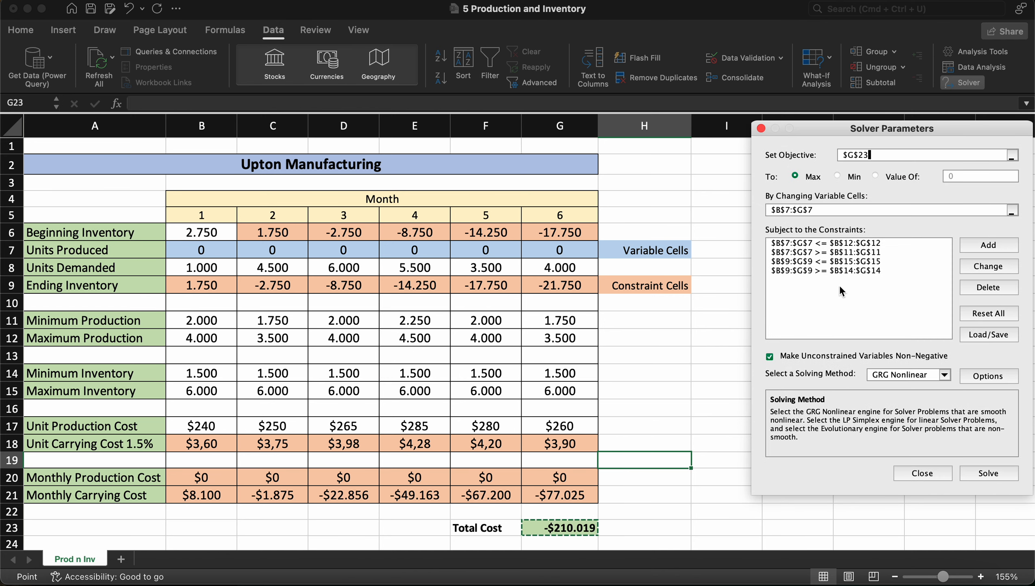
Step: Switch to the textbook PDF to review the ending inventory constraints and balance equations, and compare them with Ending Inventory cell B9 back in Excel
key("super+Tab")
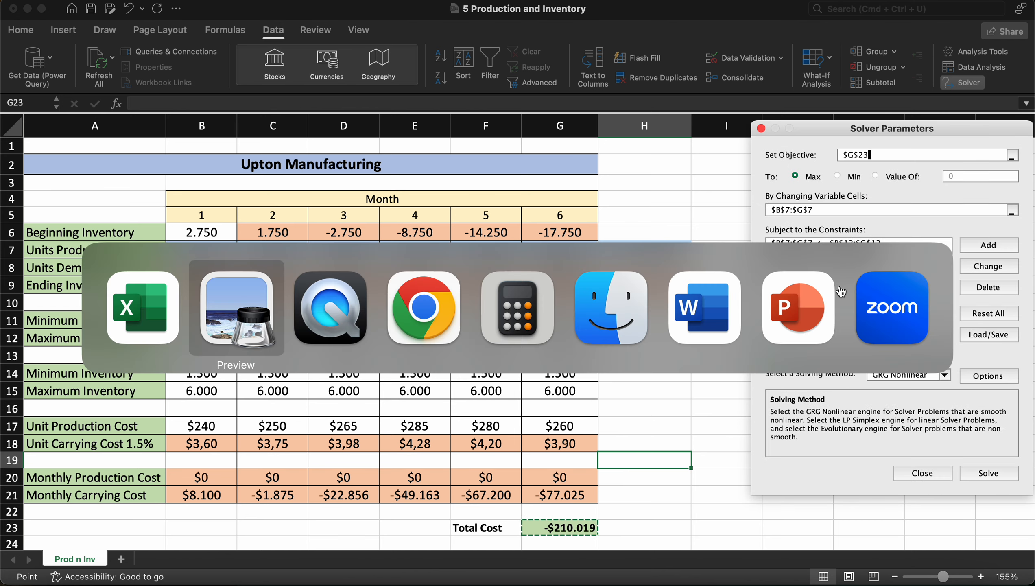
key("super+Tab")
key("super+Tab")
key("super+Tab")
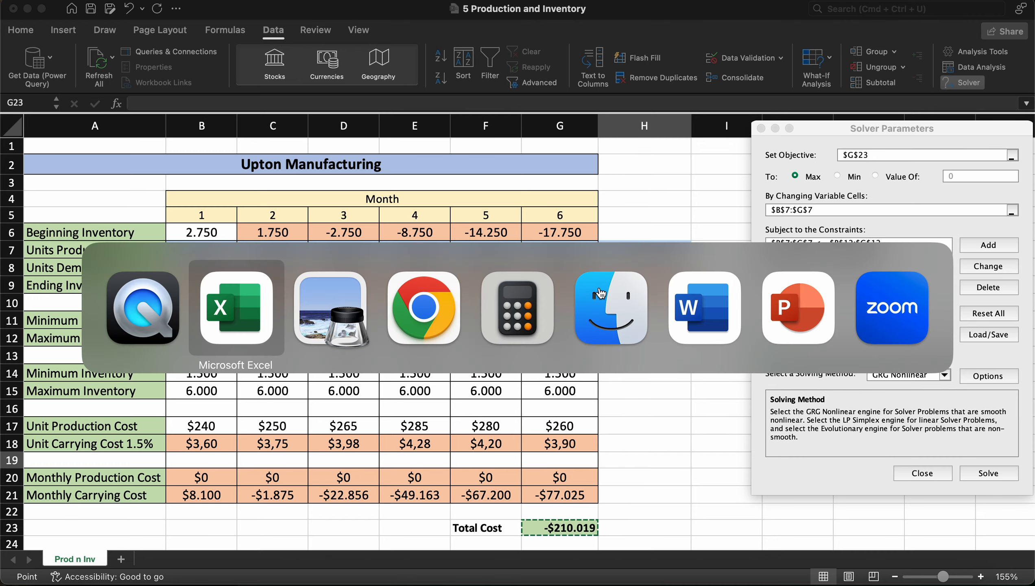
scroll(441, 300, "down", 5)
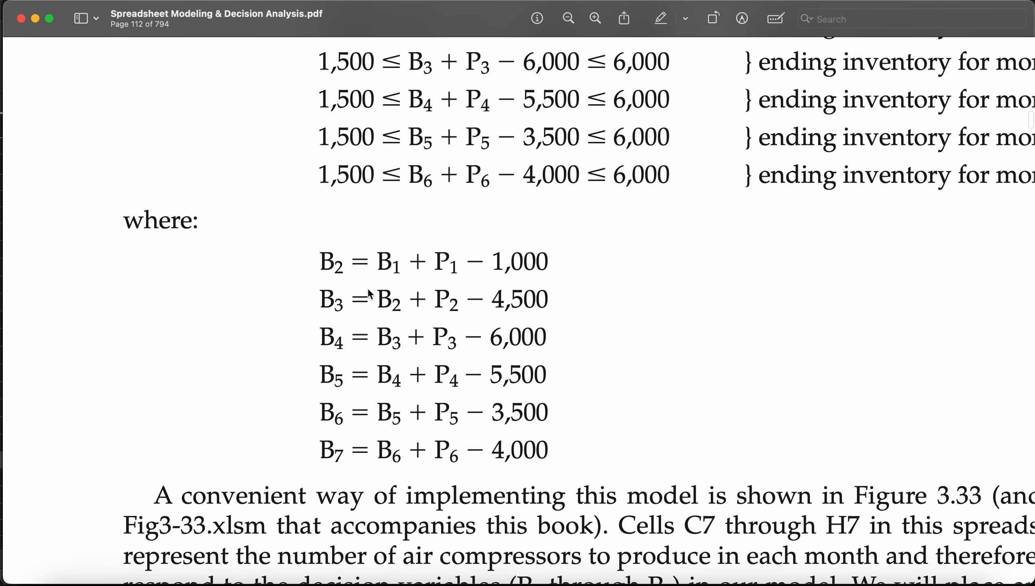
scroll(282, 286, "up", 10)
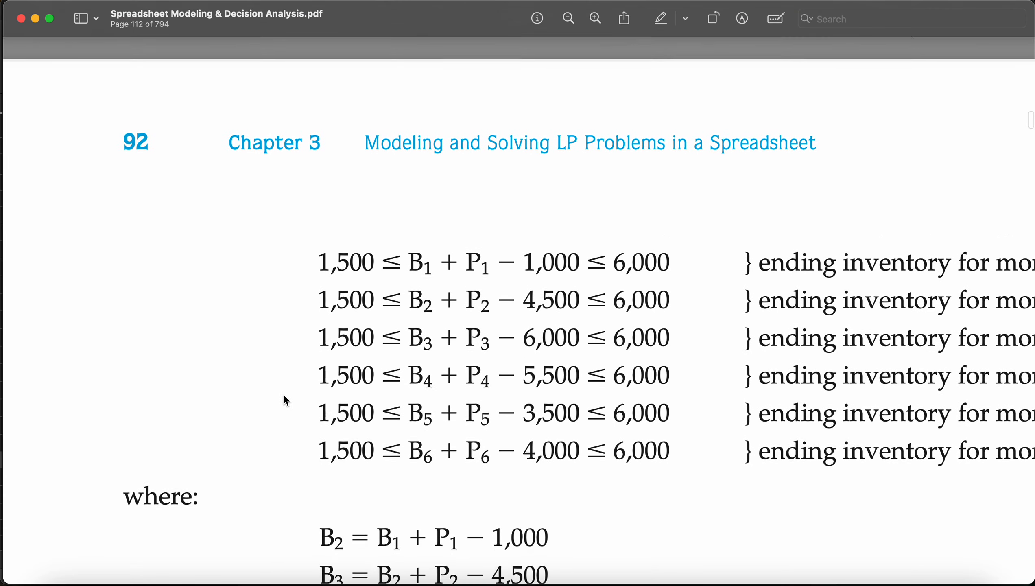
scroll(283, 394, "down", 3)
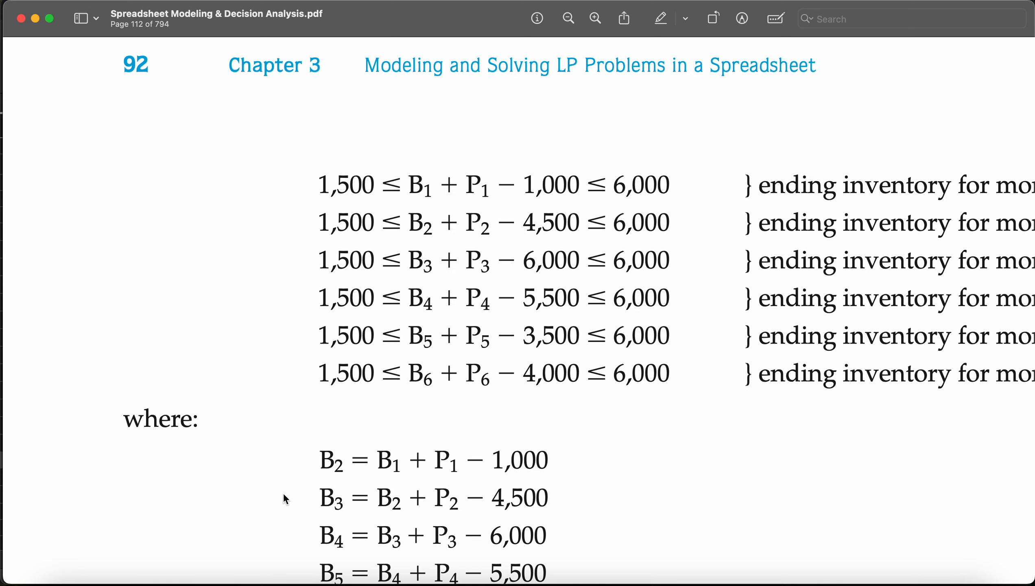
scroll(284, 497, "down", 4)
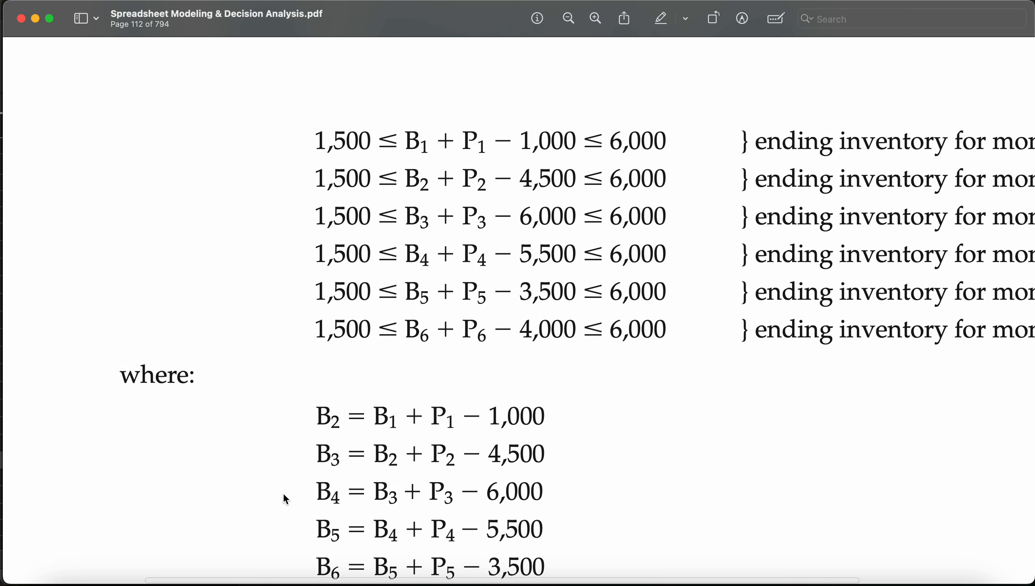
key("super+Tab")
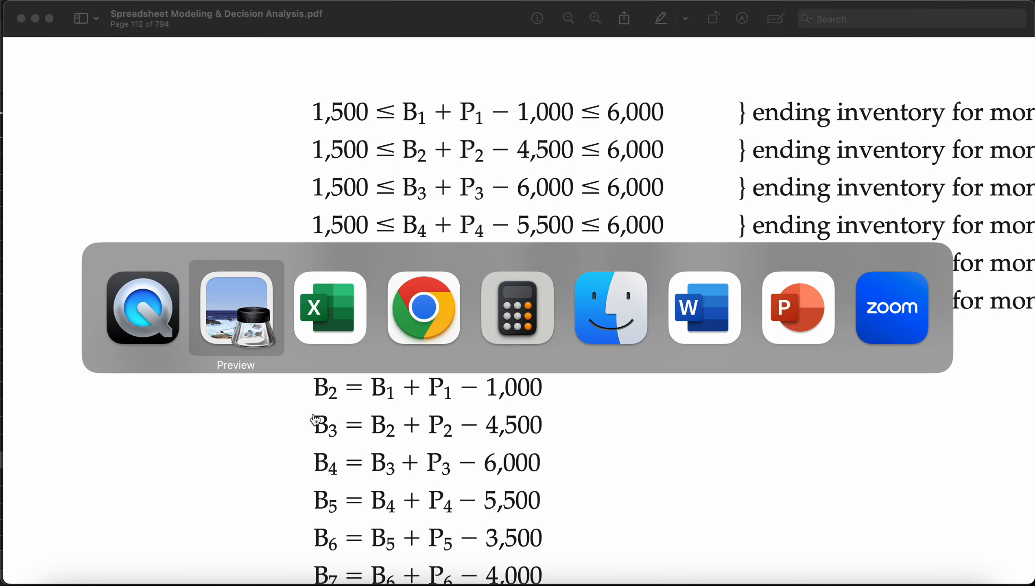
key("super+Tab")
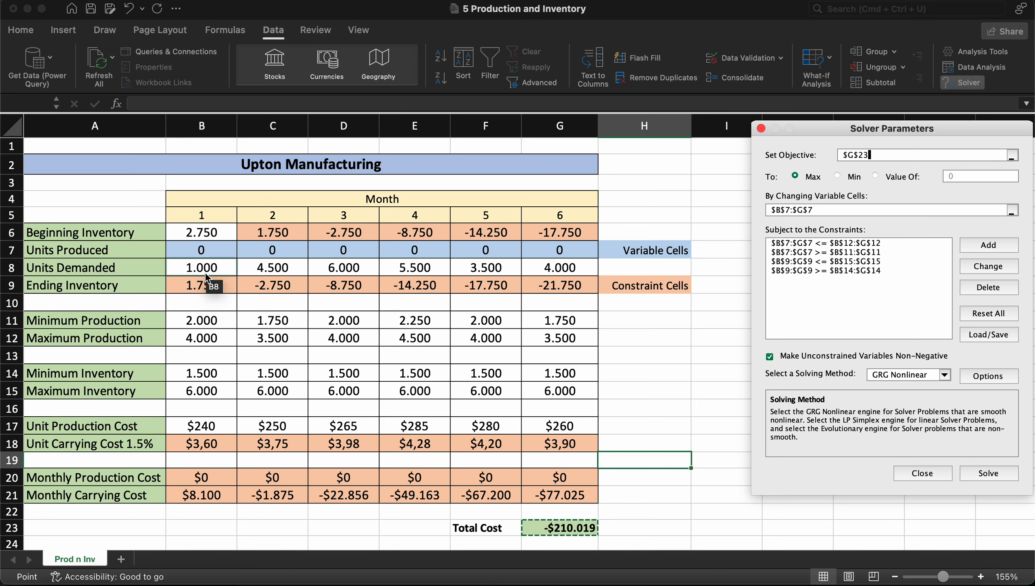
left_click(204, 288)
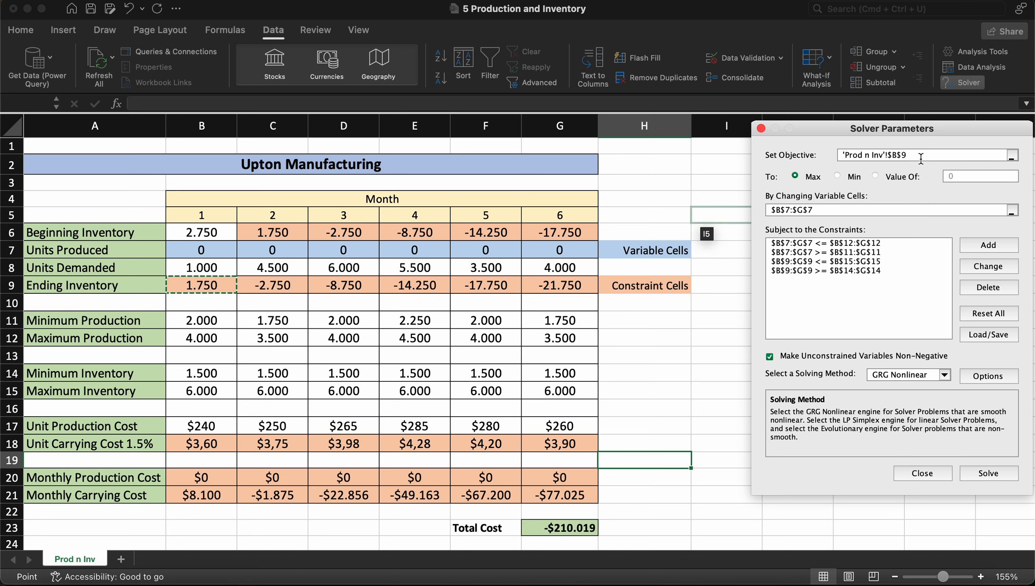
Step: Replace the Solver objective reference with the Total Cost cell G23
key("BackSpace")
key("BackSpace")
key("BackSpace")
key("BackSpace")
key("BackSpace")
key("BackSpace")
key("BackSpace")
key("BackSpace")
key("BackSpace")
key("BackSpace")
key("BackSpace")
key("BackSpace")
key("BackSpace")
key("BackSpace")
key("BackSpace")
key("BackSpace")
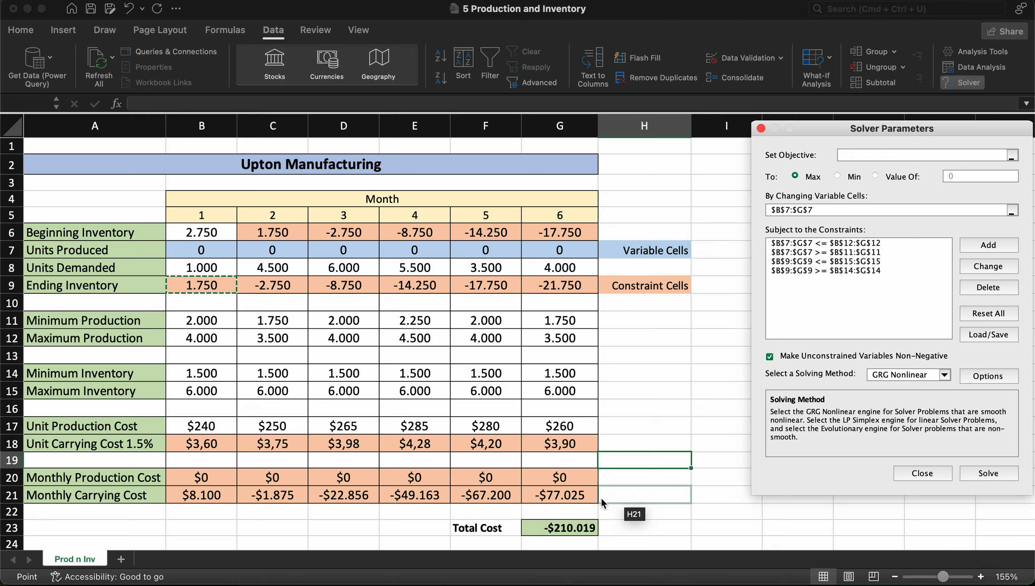
left_click(581, 528)
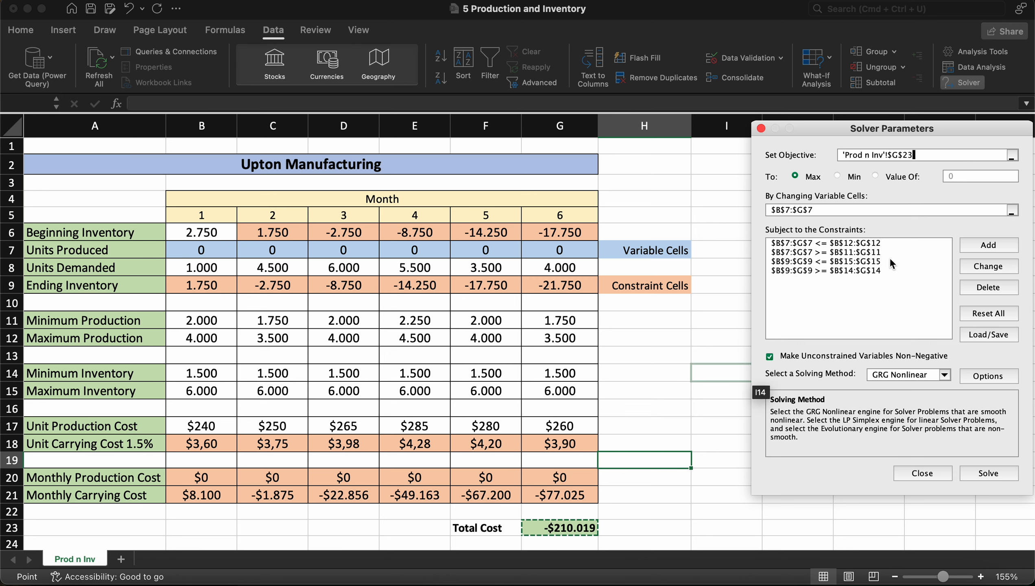
Step: Set the solving method to Simplex LP, solve the model and keep the Solver solution
left_click(915, 375)
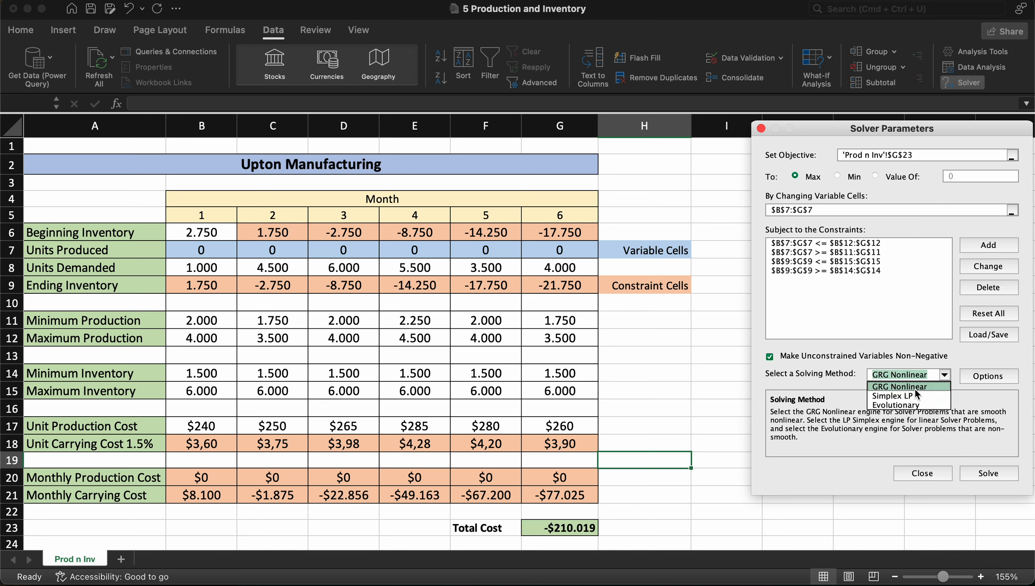
left_click(915, 396)
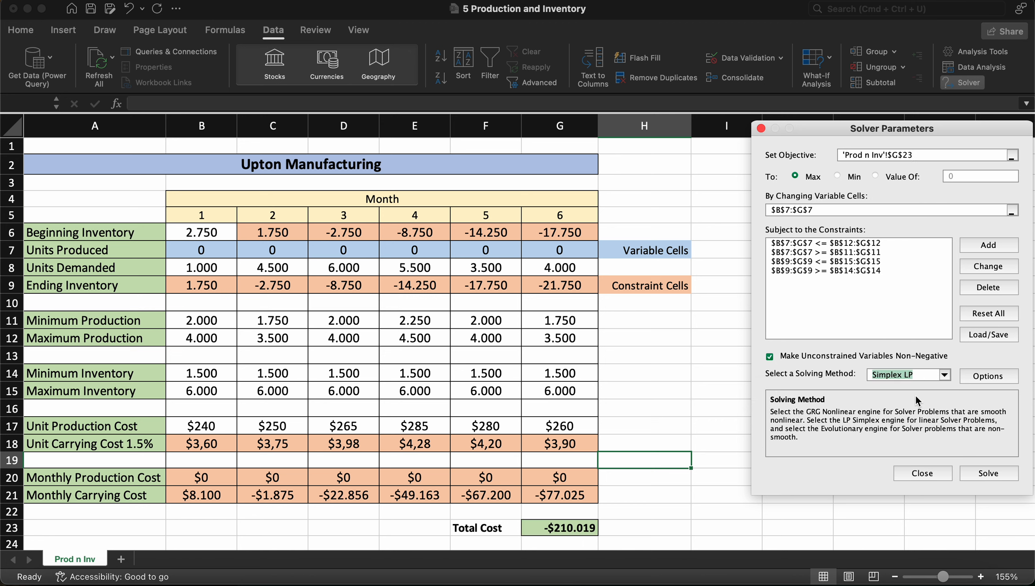
left_click(985, 473)
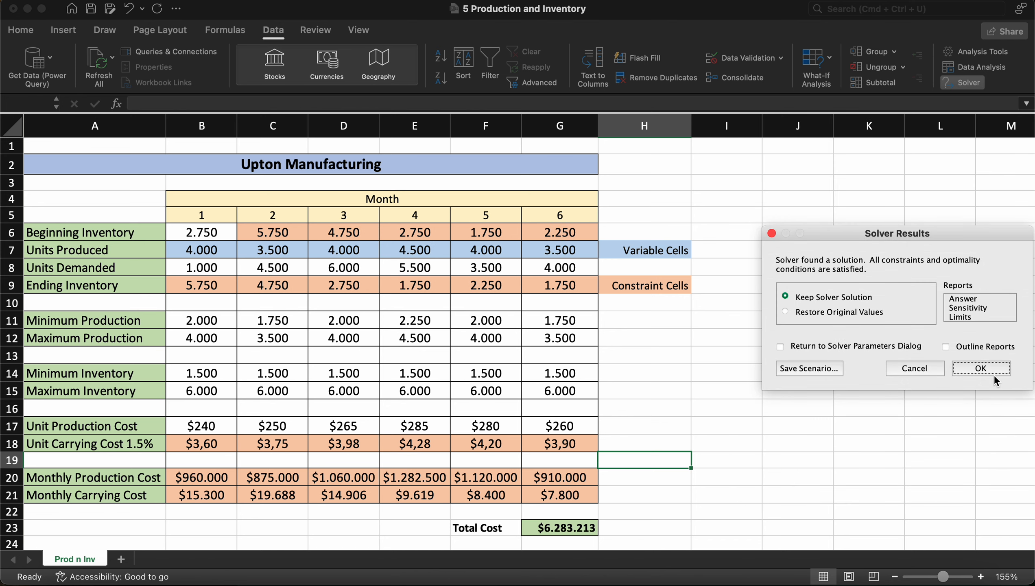
left_click(989, 368)
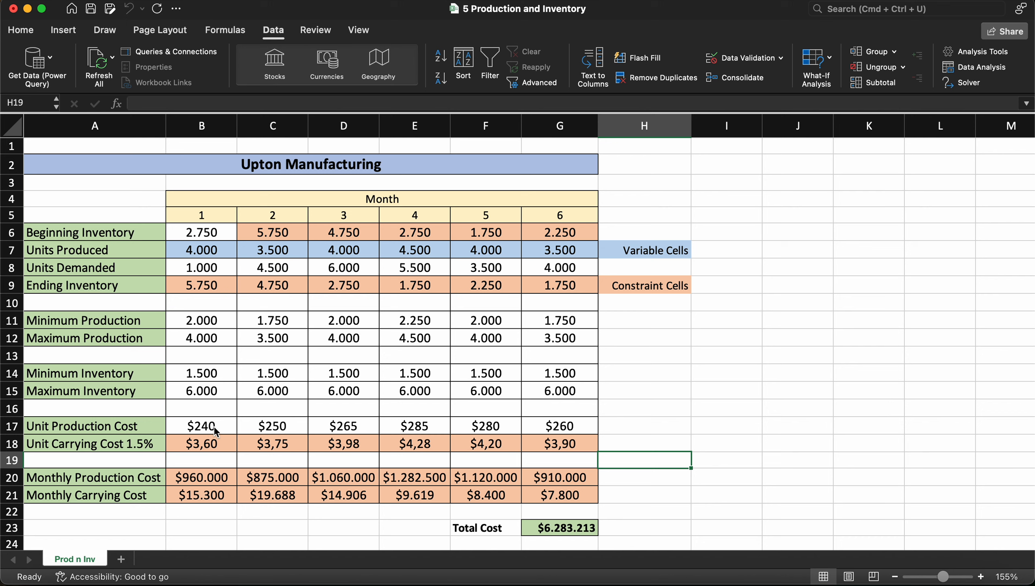
Step: Examine the unit cost rows B17:G18 and the Monthly Production Cost formula in B20
left_click_drag(215, 430, 553, 446)
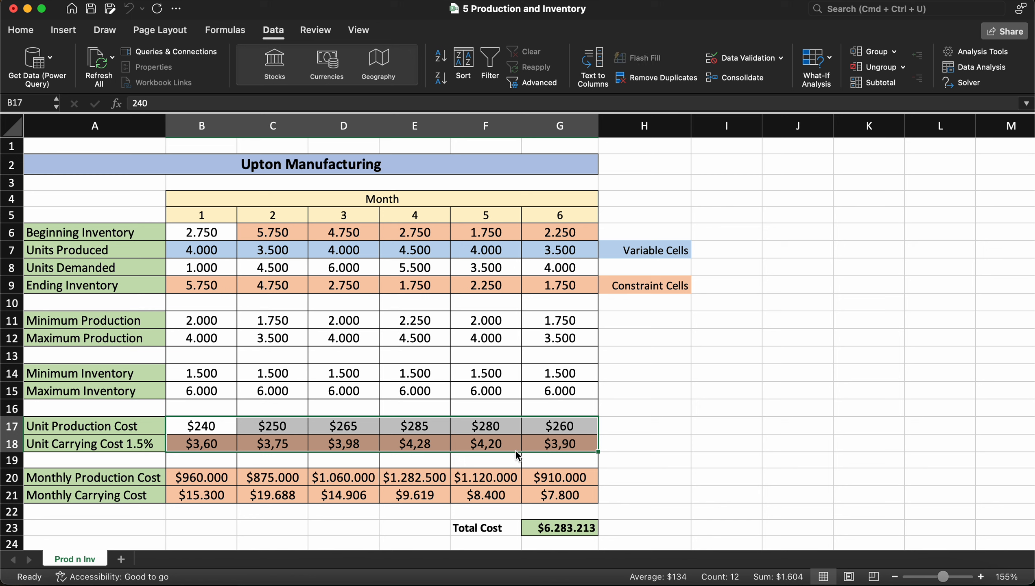
left_click(220, 482)
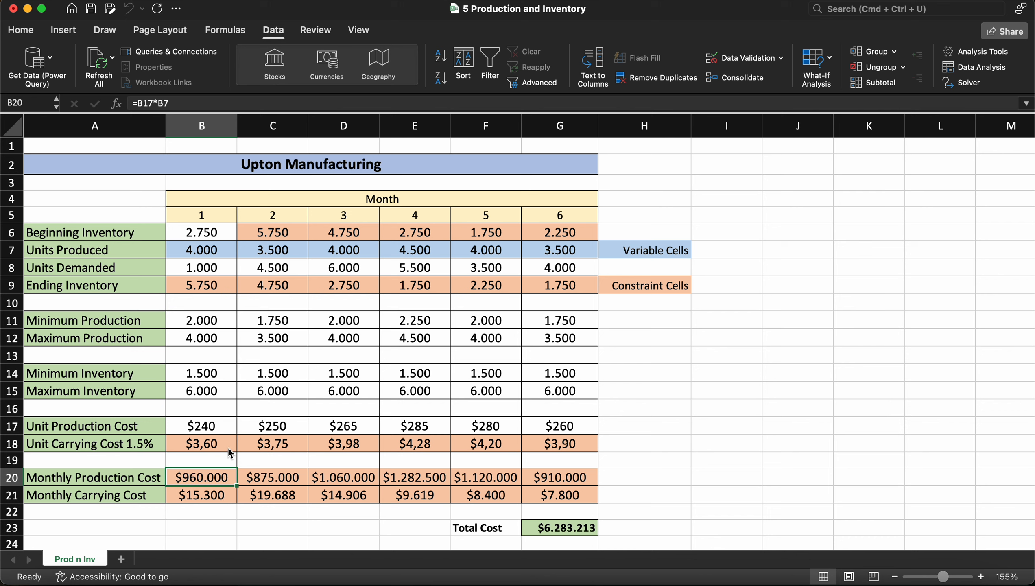
left_click_drag(215, 448, 552, 444)
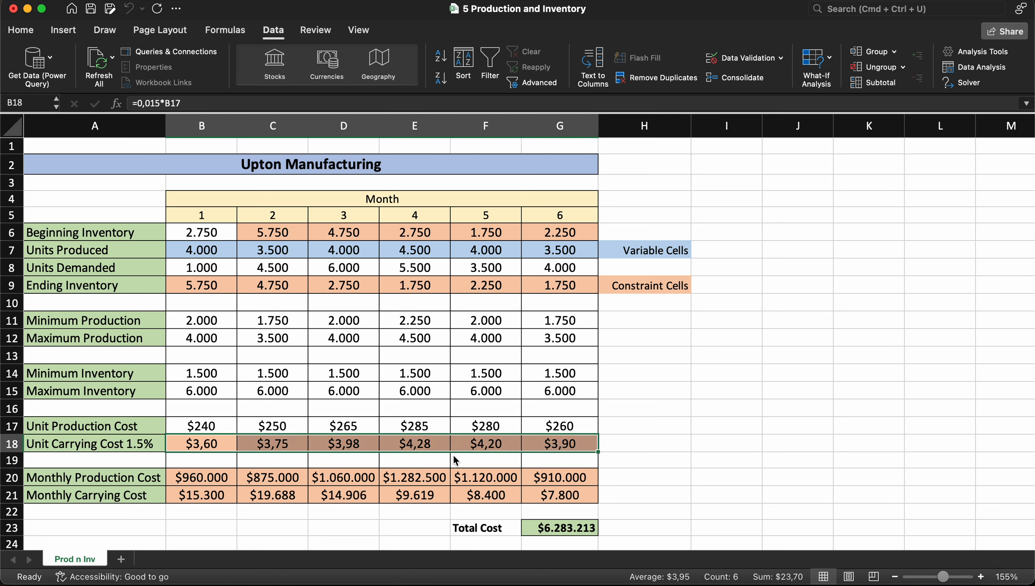
left_click(627, 442)
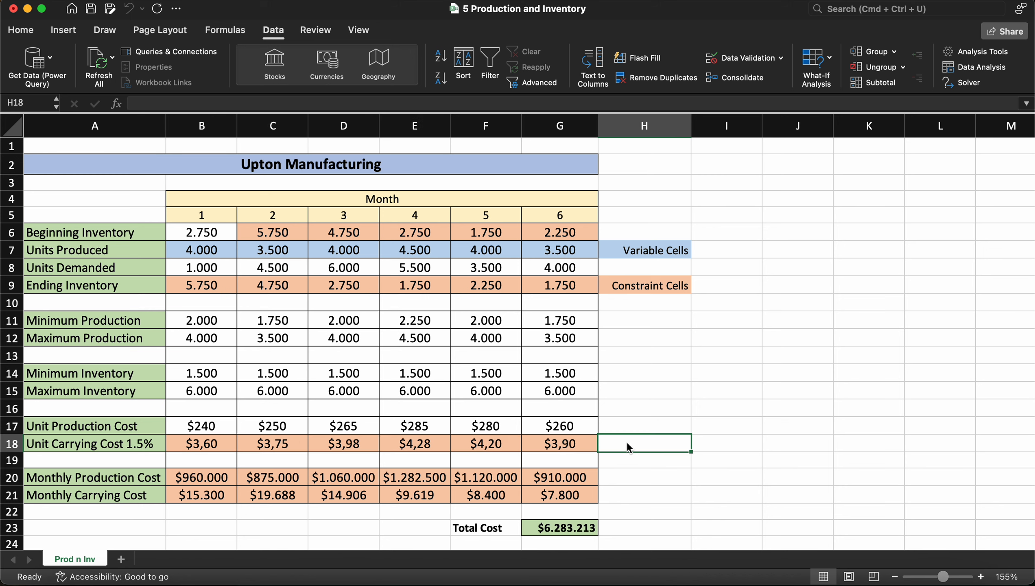
Step: Switch to the textbook PDF and locate the Solver settings and optimal solution for Upton's production problem on page 114
key("super+Tab")
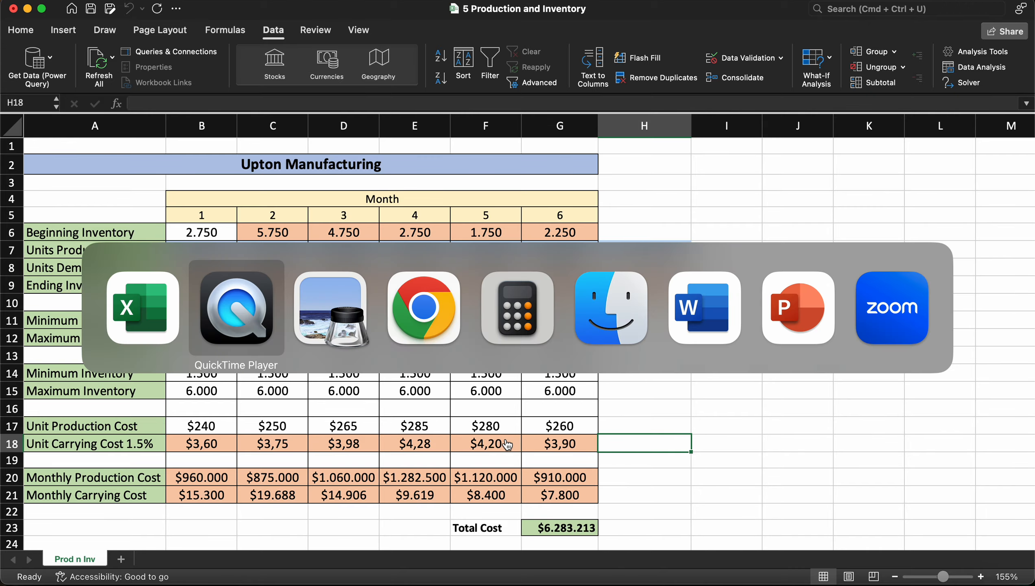
key("super+Tab")
scroll(449, 413, "down", 10)
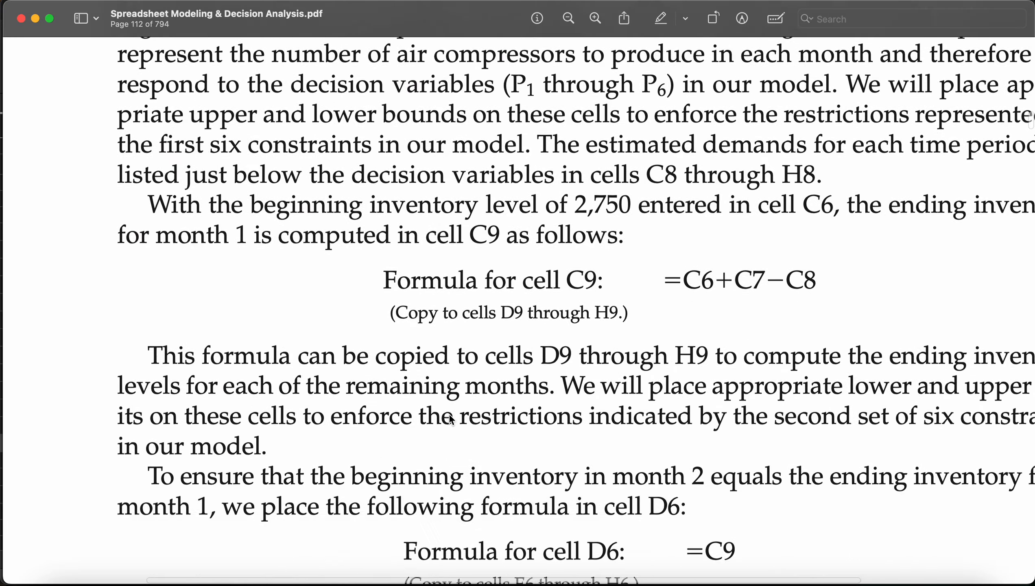
scroll(449, 414, "down", 20)
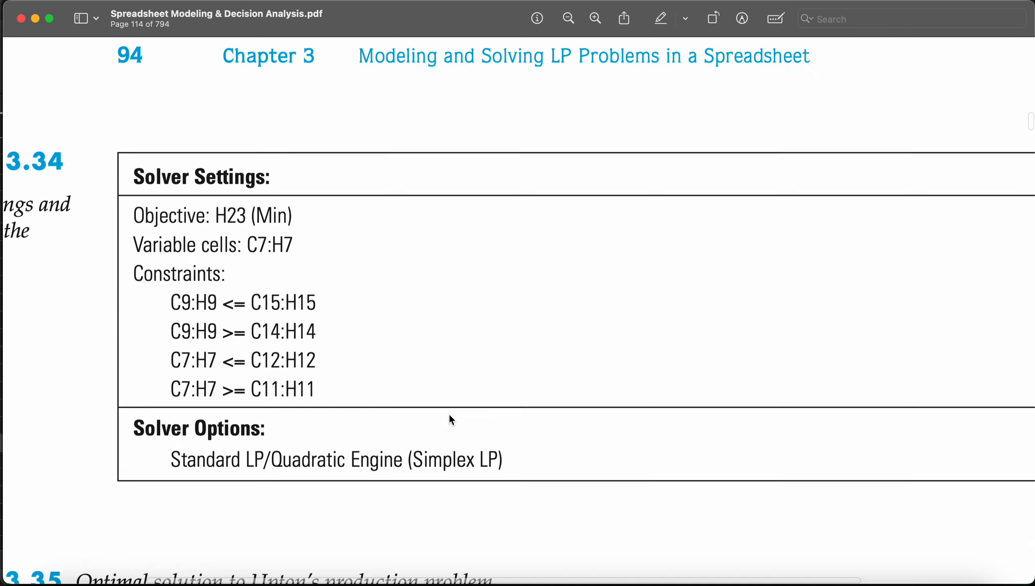
scroll(450, 417, "down", 15)
scroll(450, 416, "up", 4)
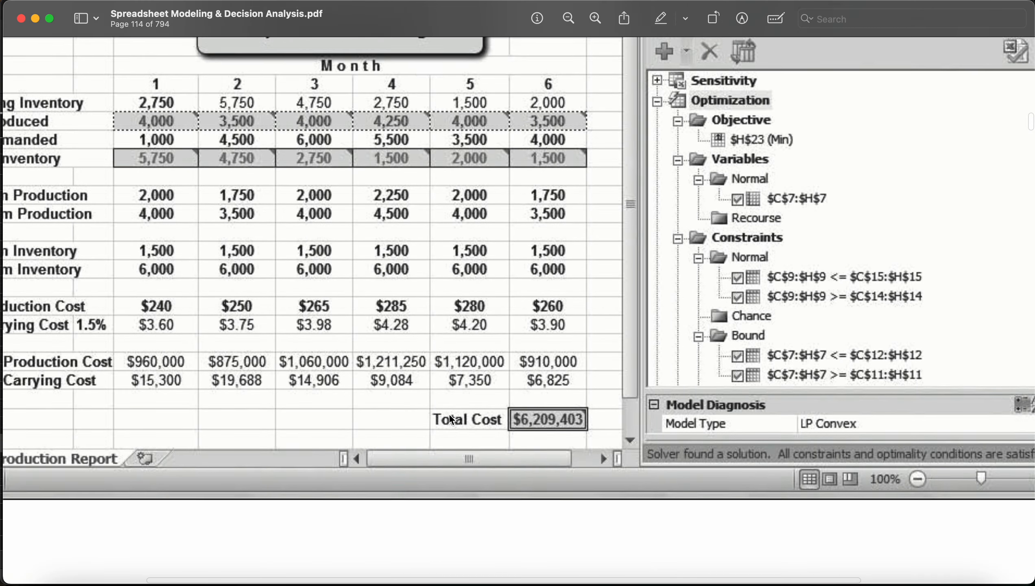
scroll(451, 419, "up", 5)
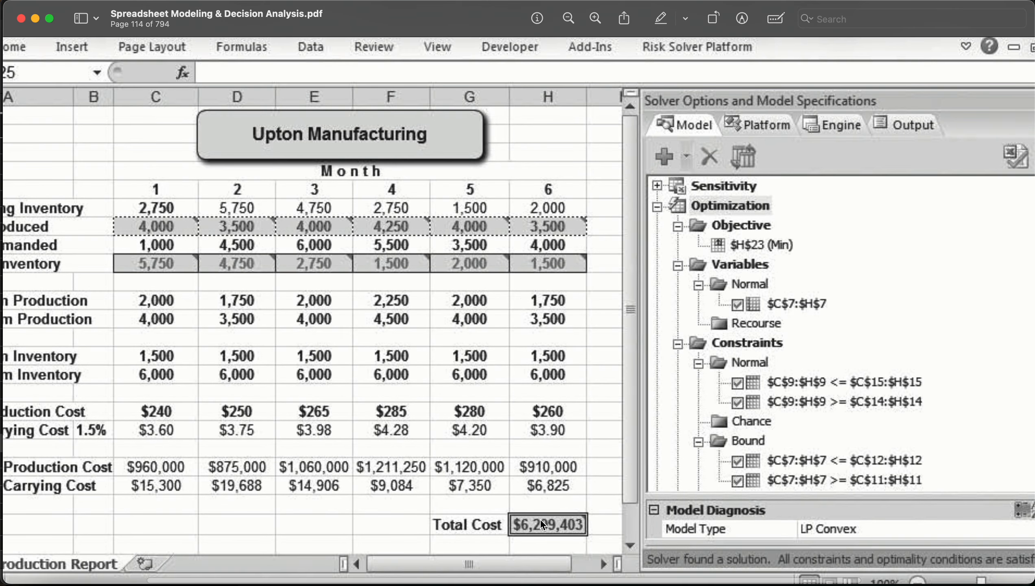
Step: Compare Total Cost in the Excel sheet with the textbook solution and inspect the formula in G23
key("super+Tab")
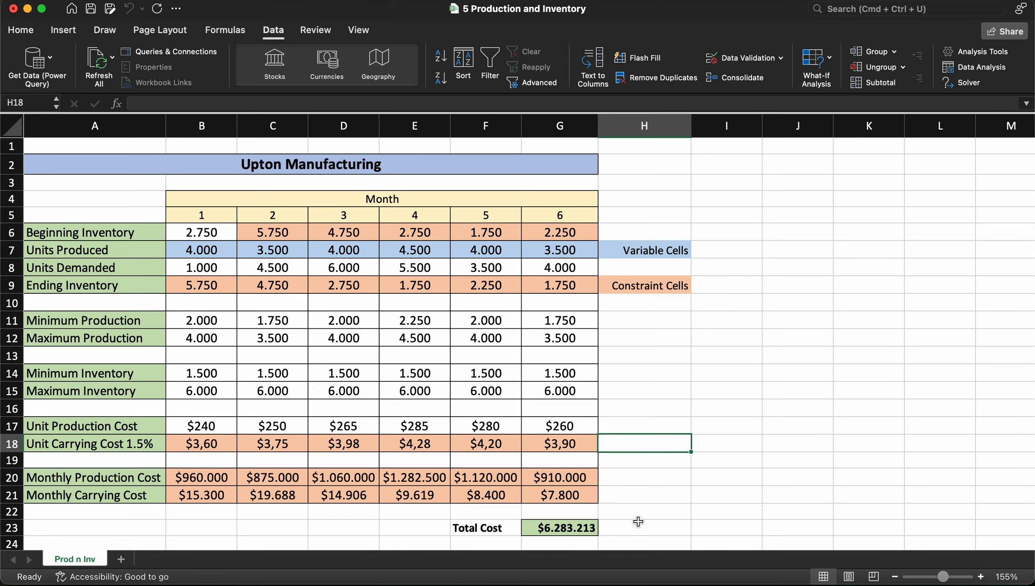
key("super+Tab")
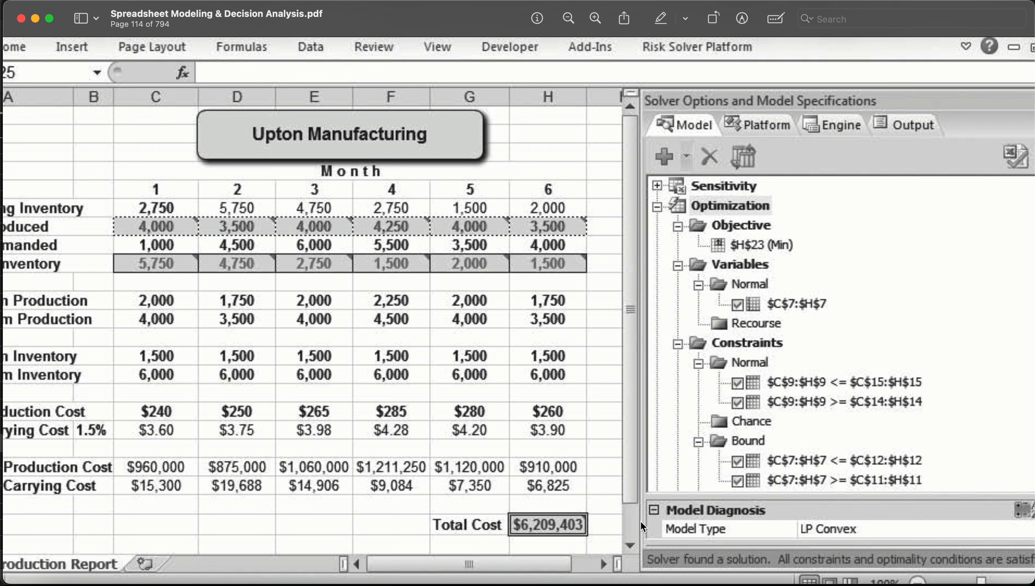
key("super+Tab")
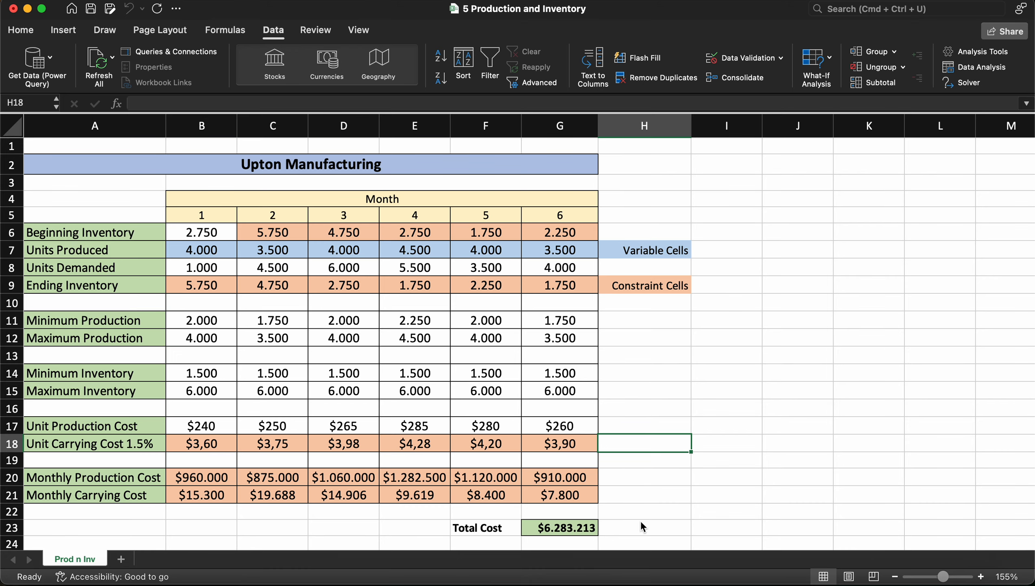
left_click(579, 529)
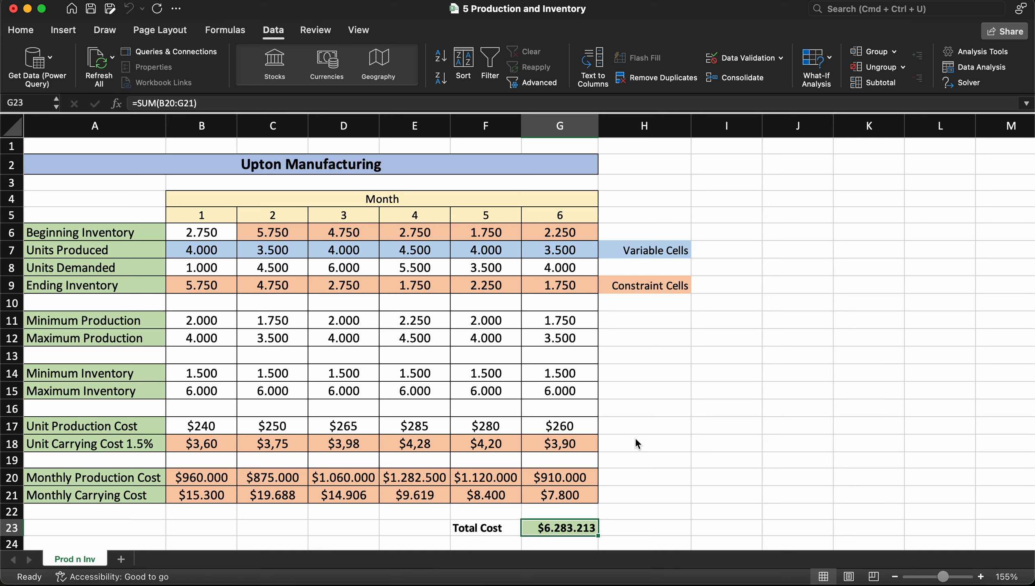
Step: Compare the monthly Units Produced and inventory rows in the textbook's solution with those in the Excel sheet
key("super+Tab")
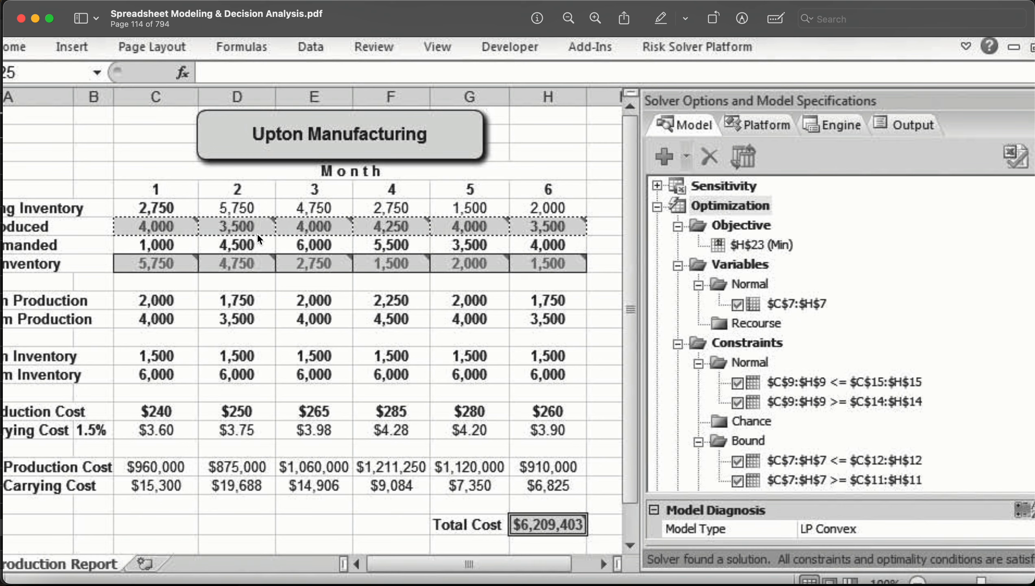
key("super+Tab")
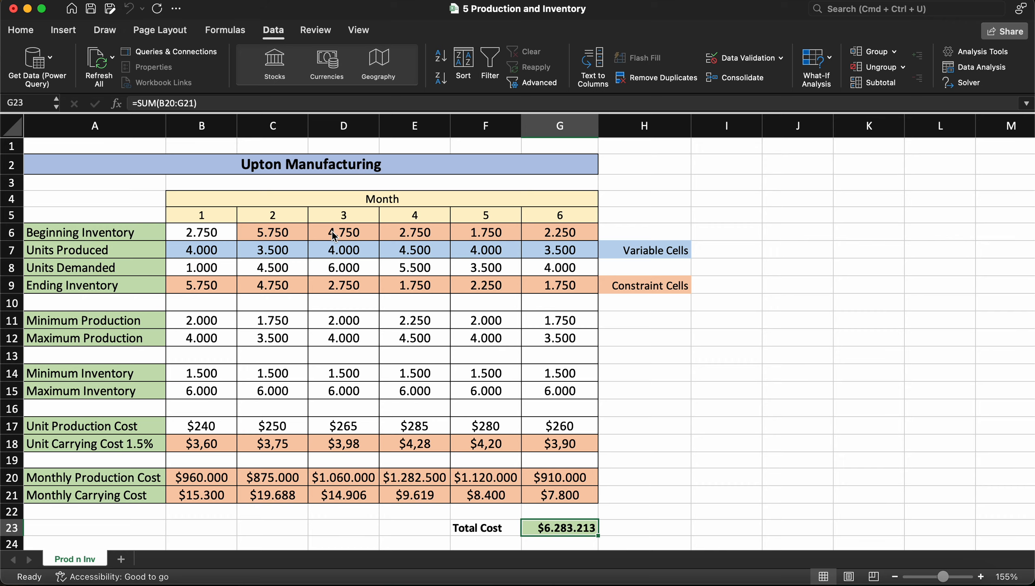
key("super+Tab")
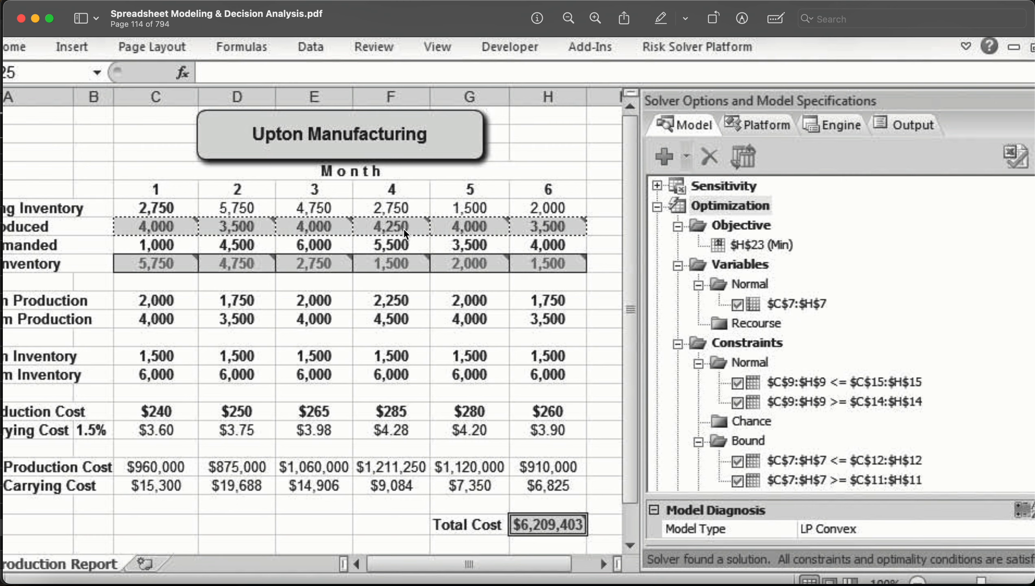
key("super+Tab")
key("super+Tab")
scroll(409, 229, "left", 5)
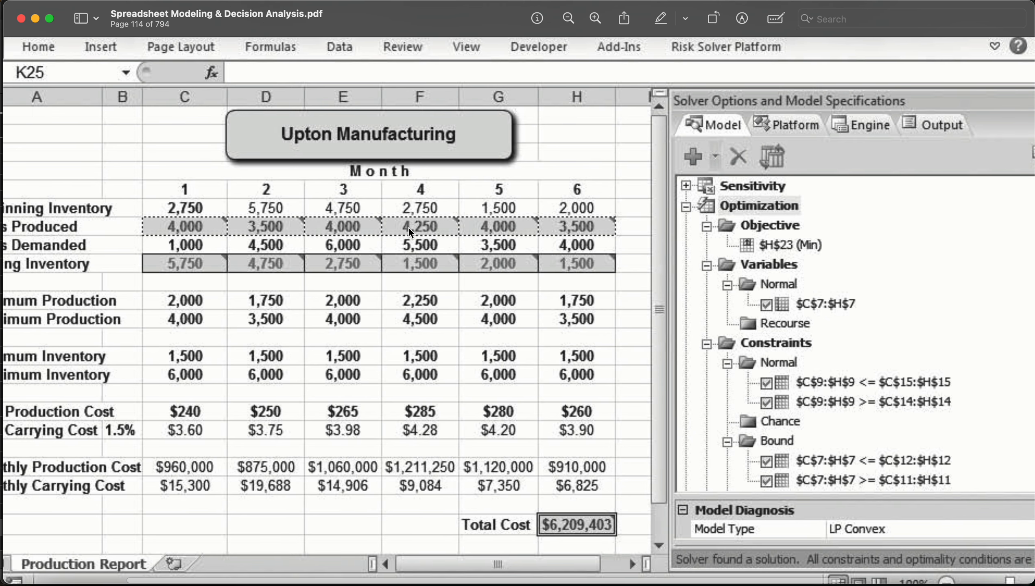
scroll(410, 230, "left", 2)
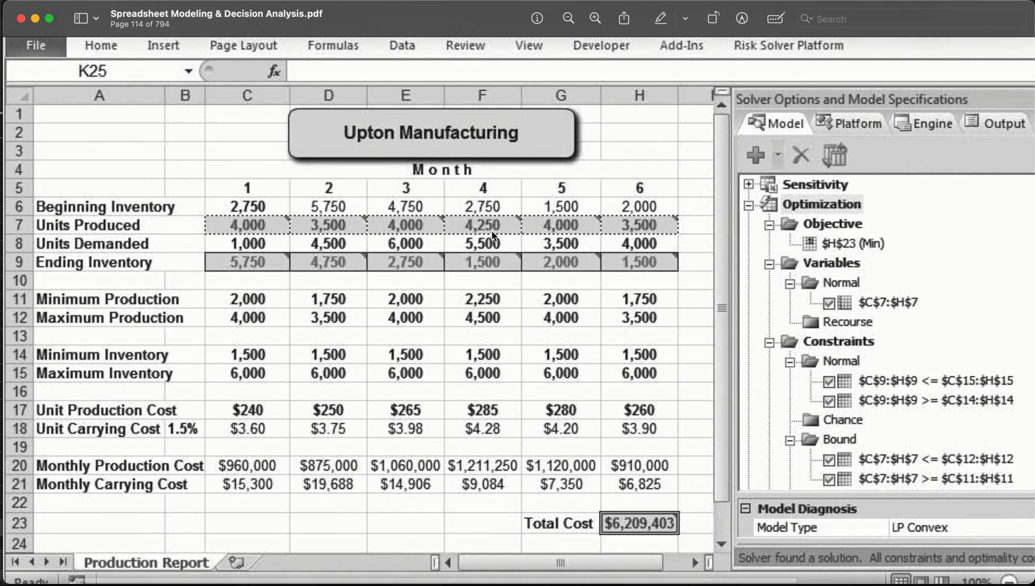
key("super+Tab")
key("super+Tab")
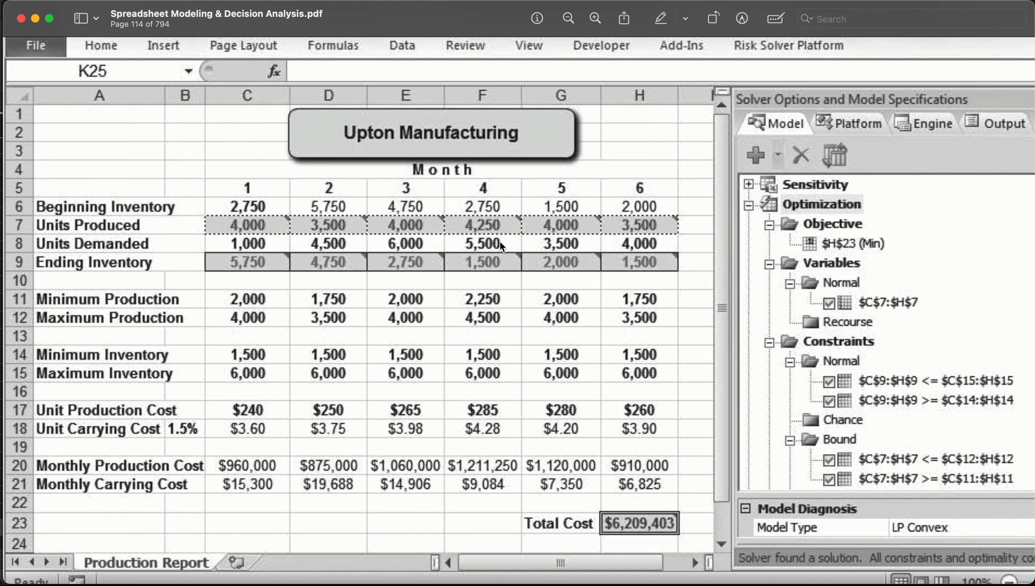
key("super+Tab")
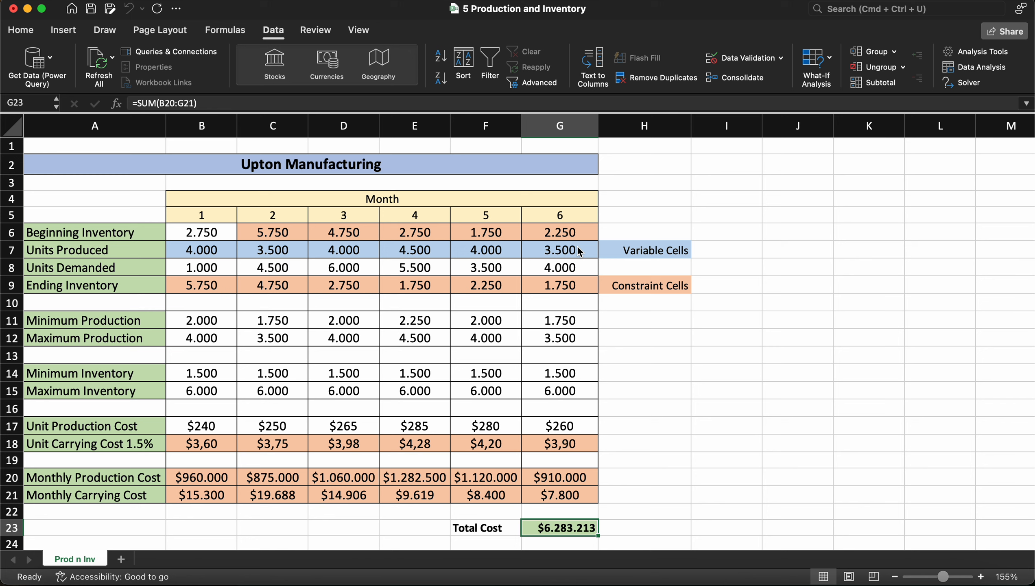
Step: Inspect the month 4 Units Produced value in E7 and check the inventory and cost rows against the textbook figures
double_click(420, 250)
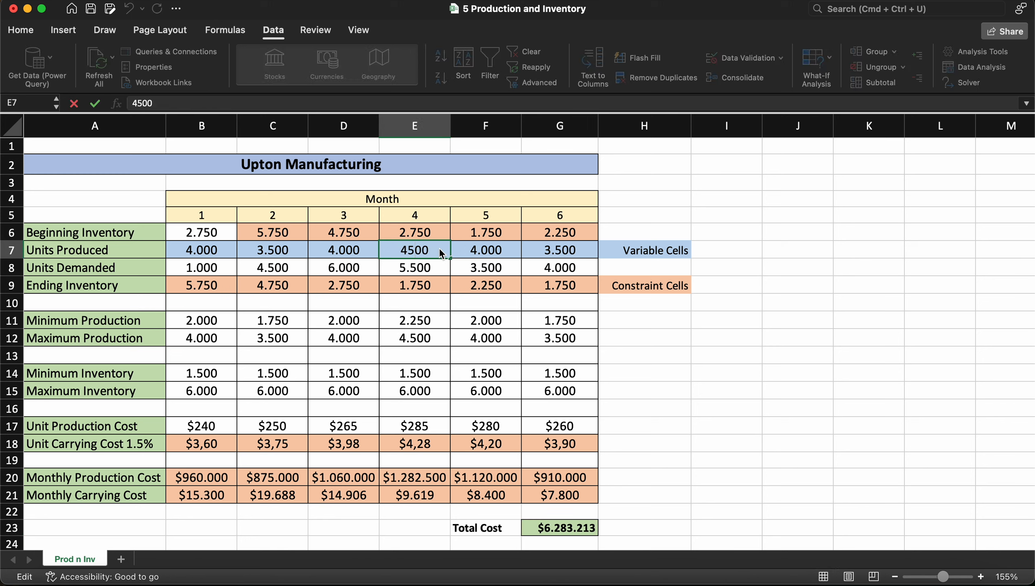
key("Return")
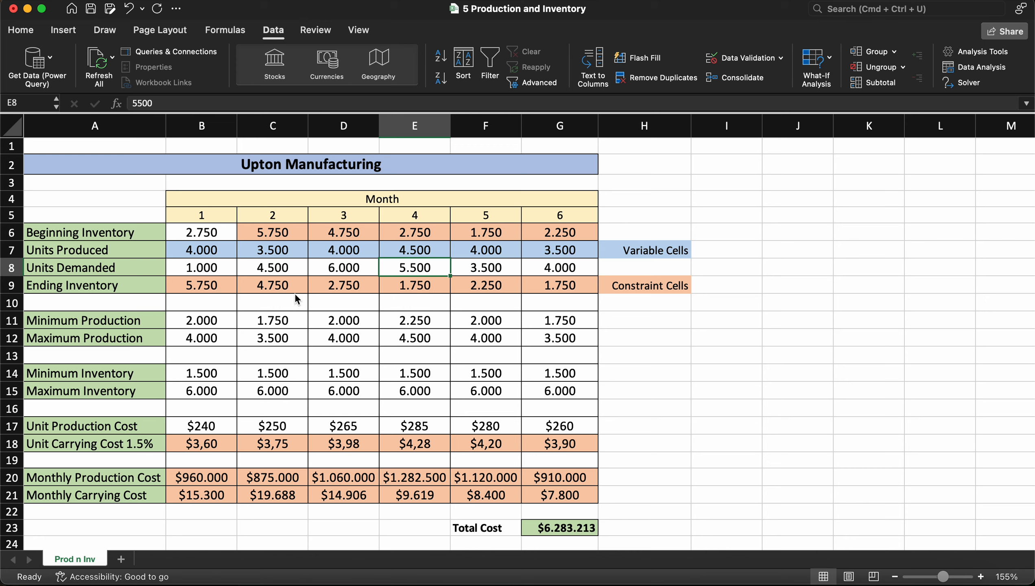
key("super+Tab")
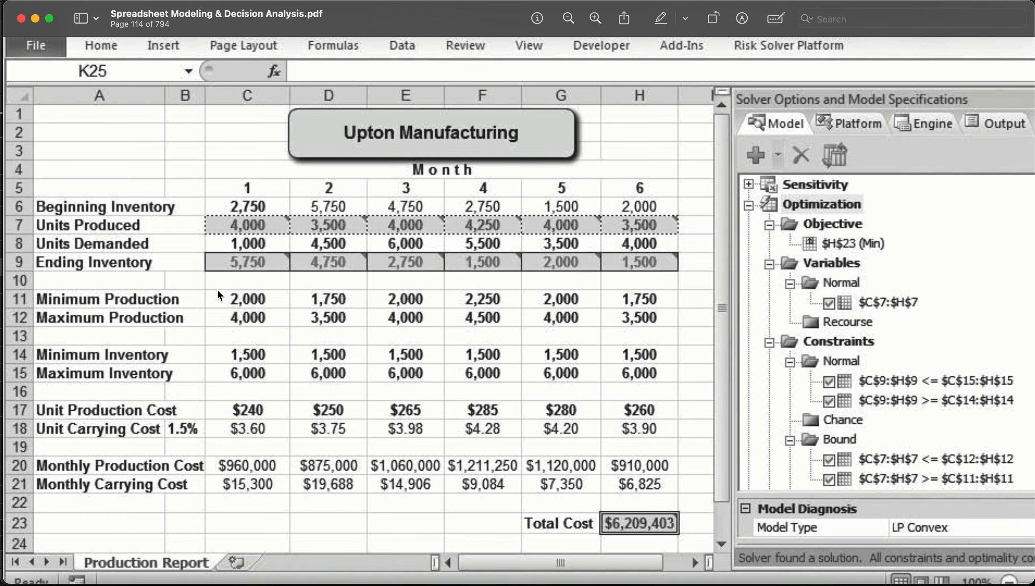
key("super+Tab")
key("super+Tab")
key("super+Tab")
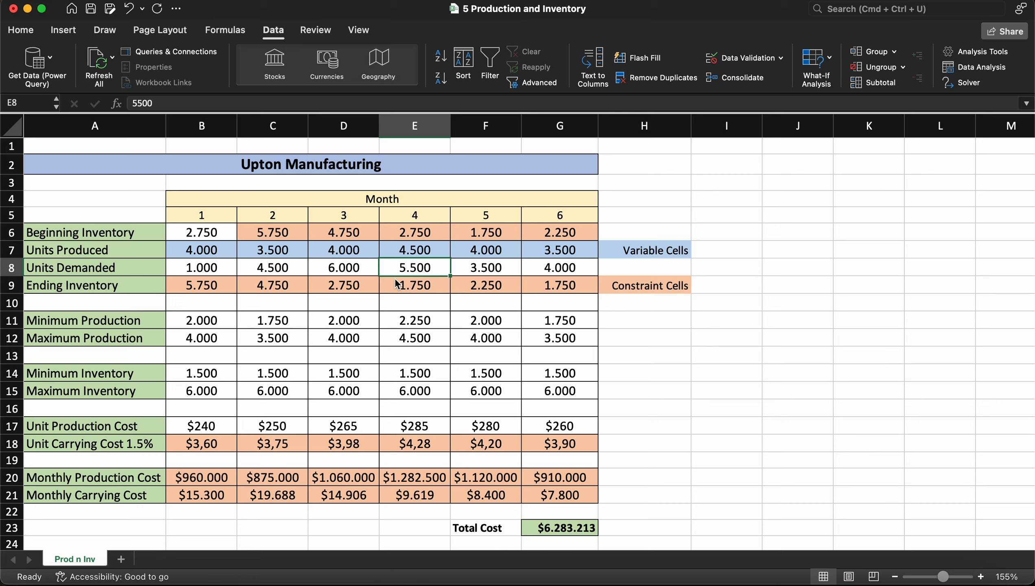
key("super+Tab")
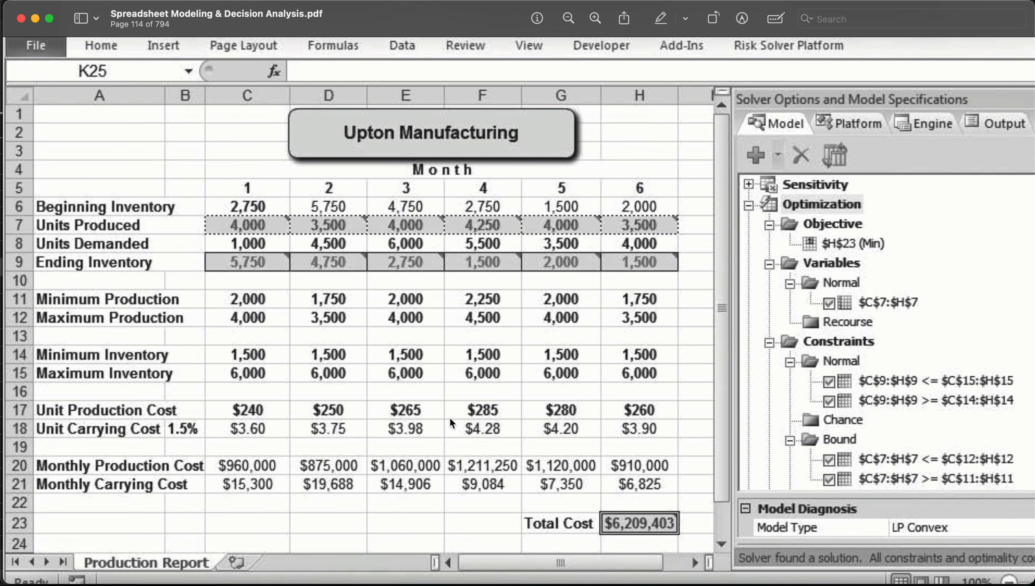
key("super+Tab")
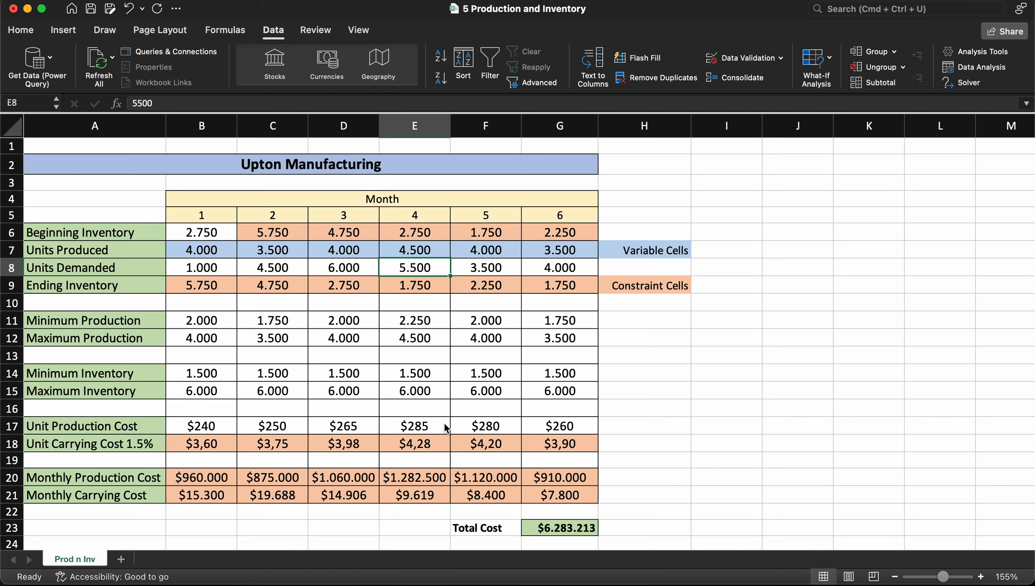
key("super+Tab")
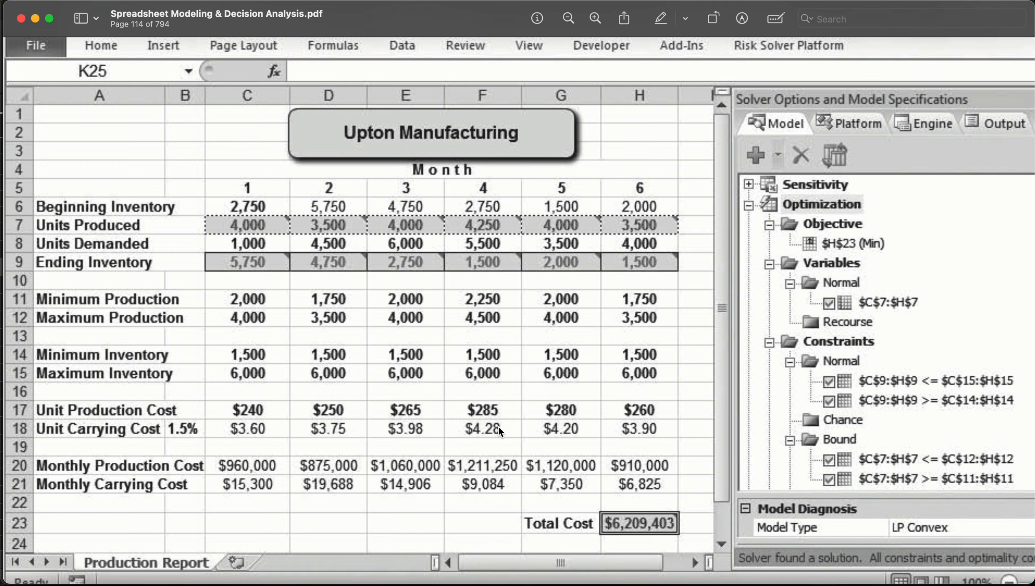
key("super+Tab")
key("super+Tab")
Step: Arrange the Excel workbook and the textbook PDF side by side on the screen
mouse_move(50, 19)
left_click(83, 69)
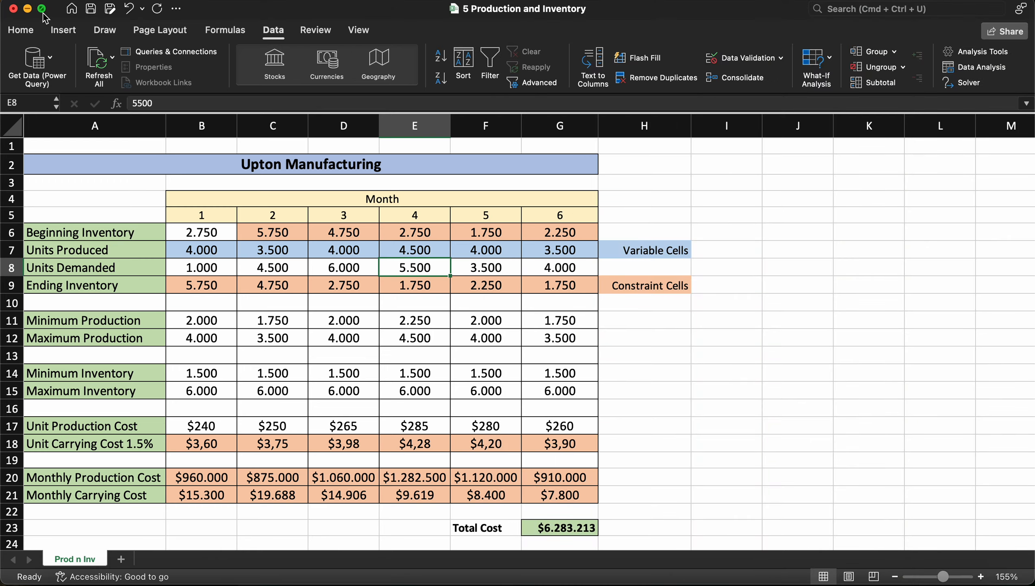
mouse_move(45, 17)
left_click(45, 53)
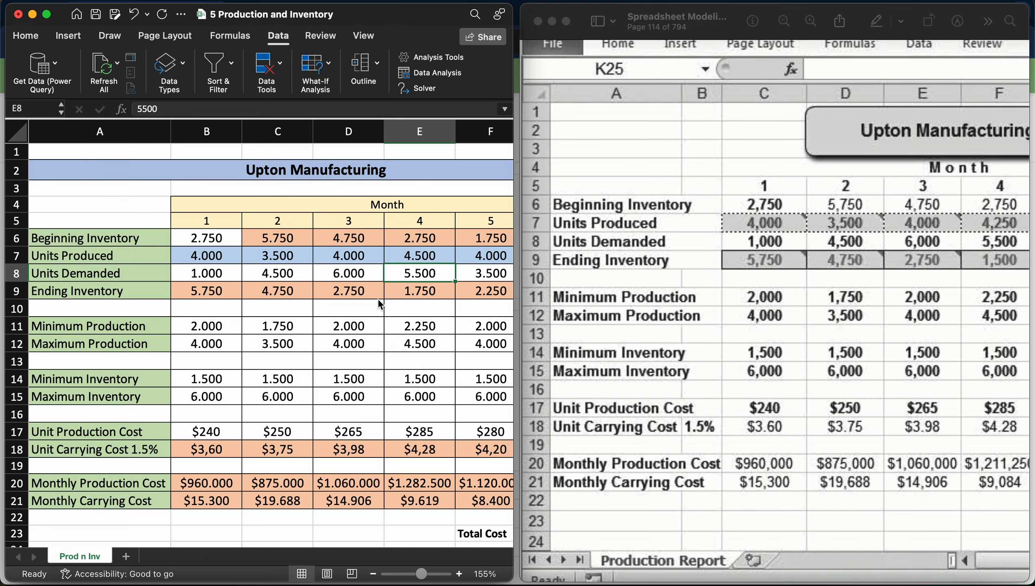
Step: Compare months 1 to 6 in the worksheet and the textbook solution, and inspect the Ending Inventory formulas in E9 and F9
scroll(441, 318, "right", 3)
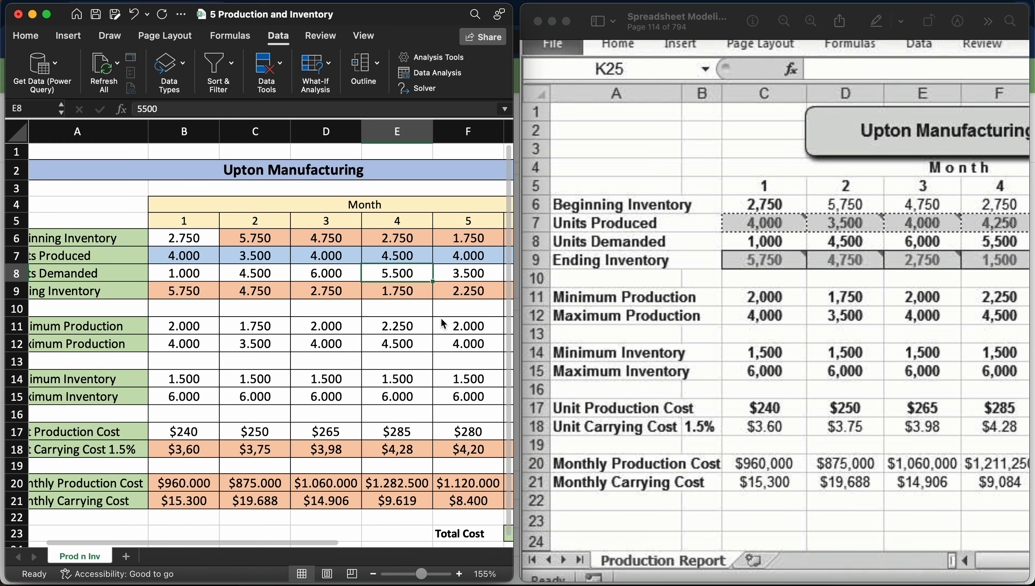
scroll(438, 324, "right", 3)
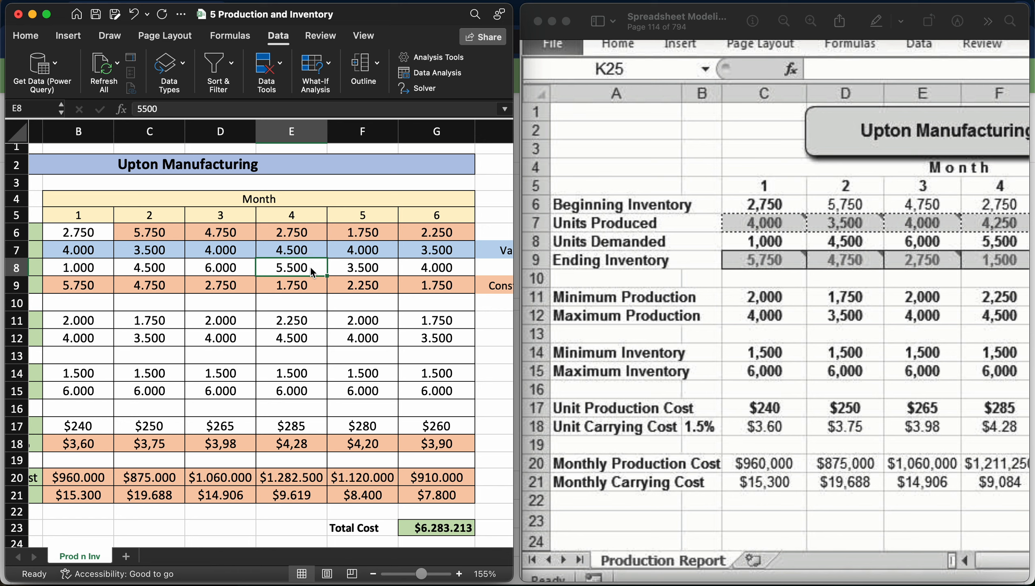
scroll(770, 315, "right", 5)
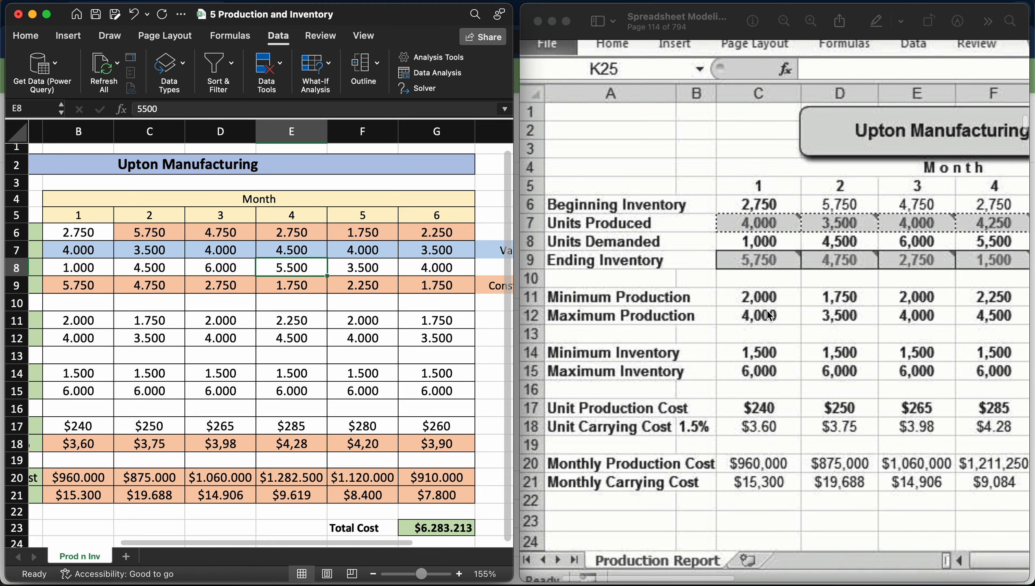
scroll(770, 315, "right", 2)
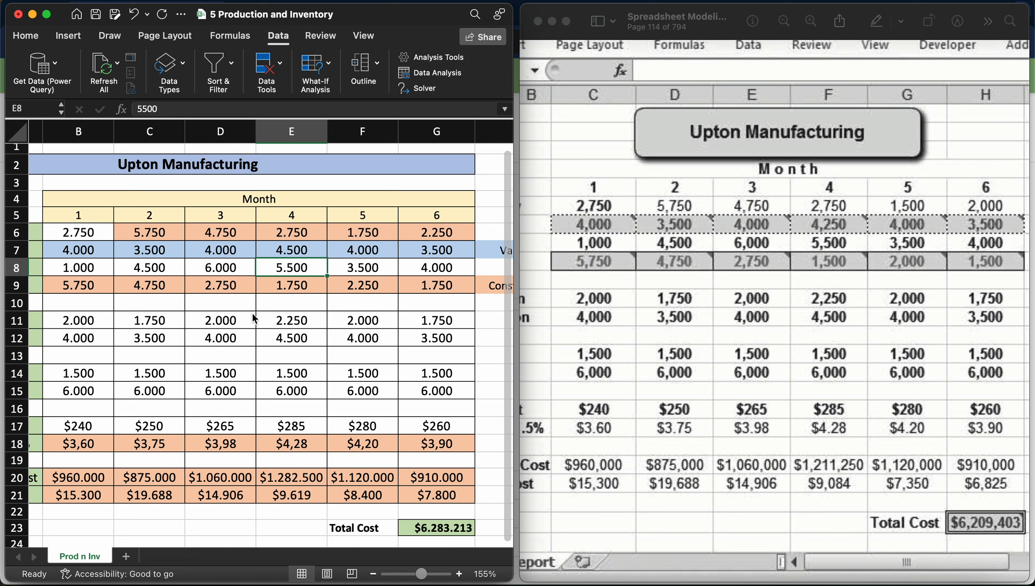
left_click(365, 288)
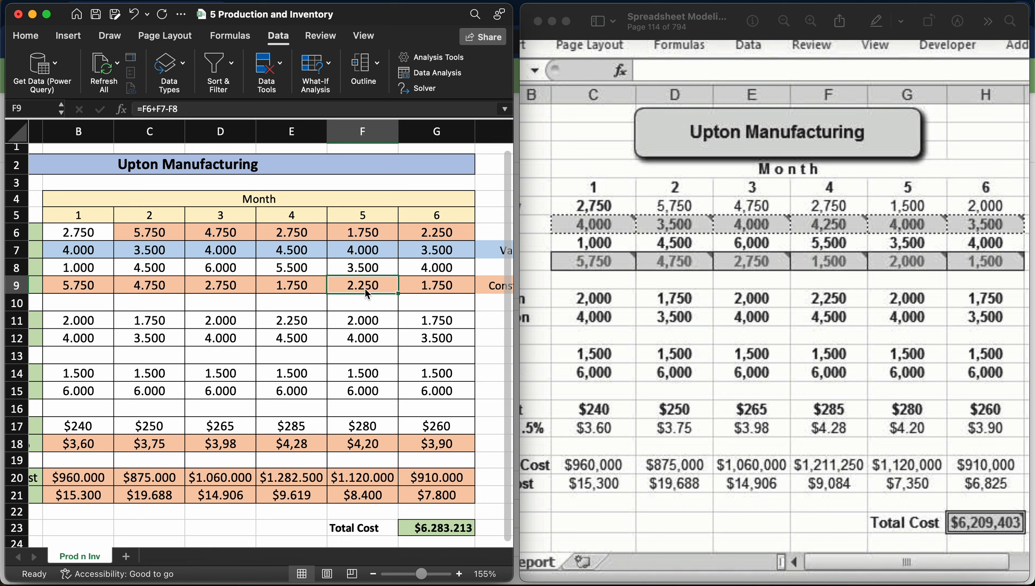
left_click(303, 286)
left_click(370, 287)
Step: Enlarge the Excel workbook and open Solver to review the objective, variable cells and constraints
double_click(401, 22)
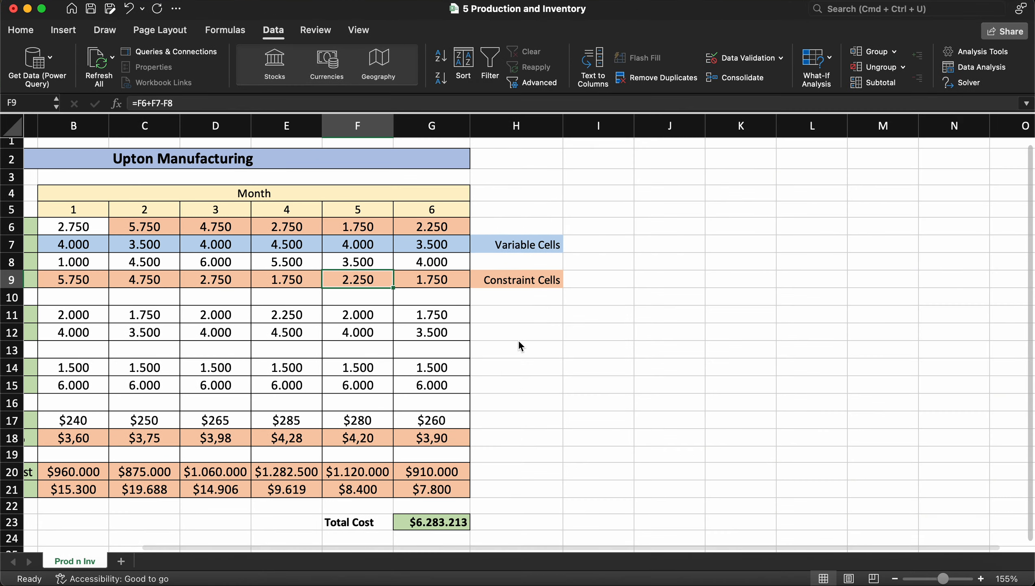
scroll(472, 317, "left", 3)
scroll(471, 317, "up", 1)
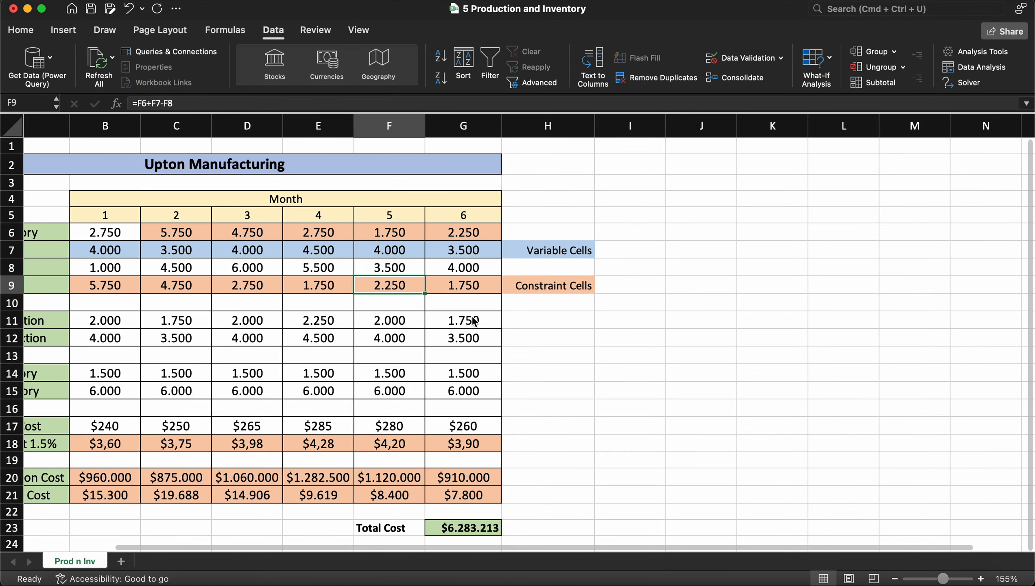
scroll(474, 322, "left", 2)
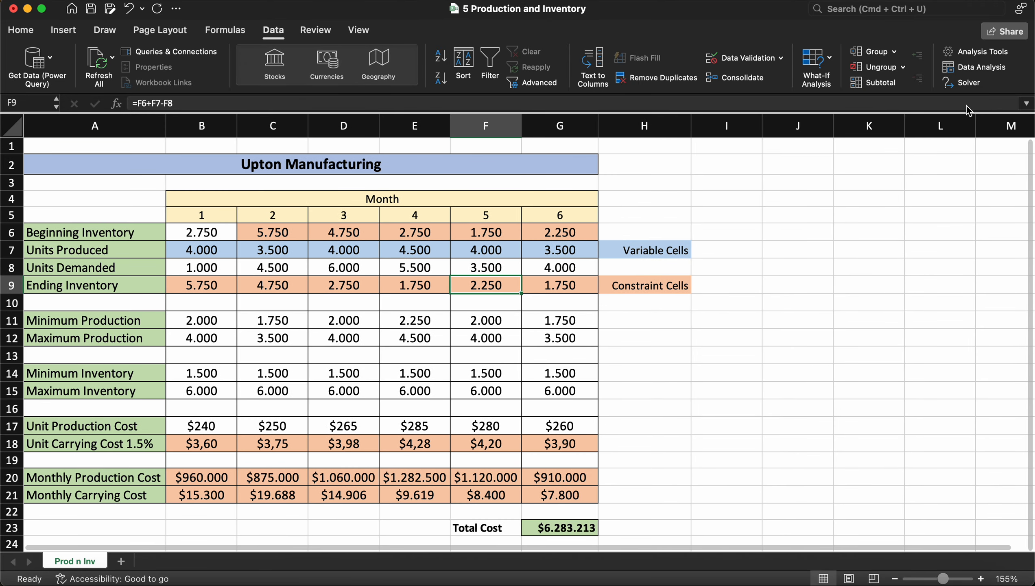
left_click(962, 82)
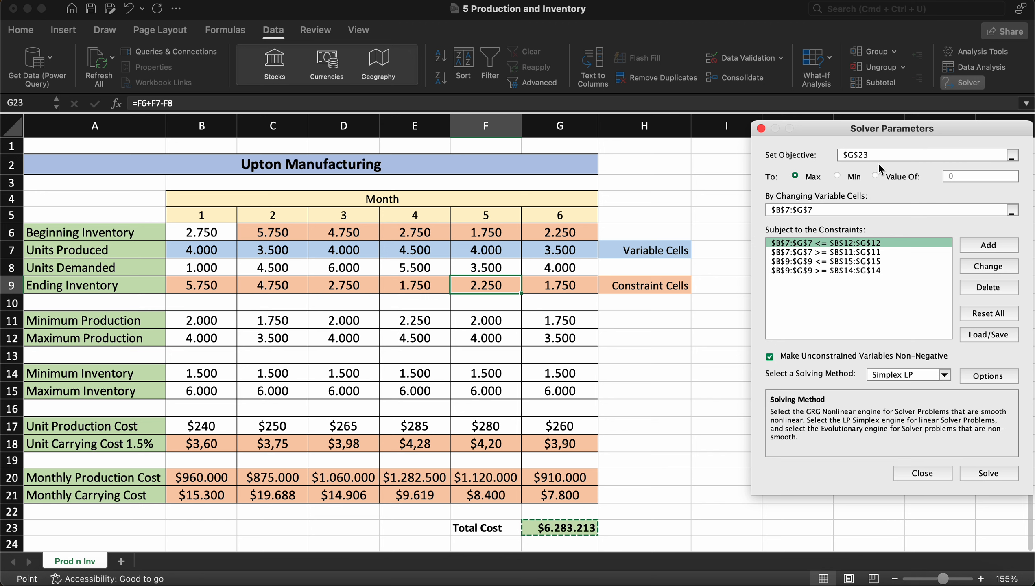
left_click(846, 210)
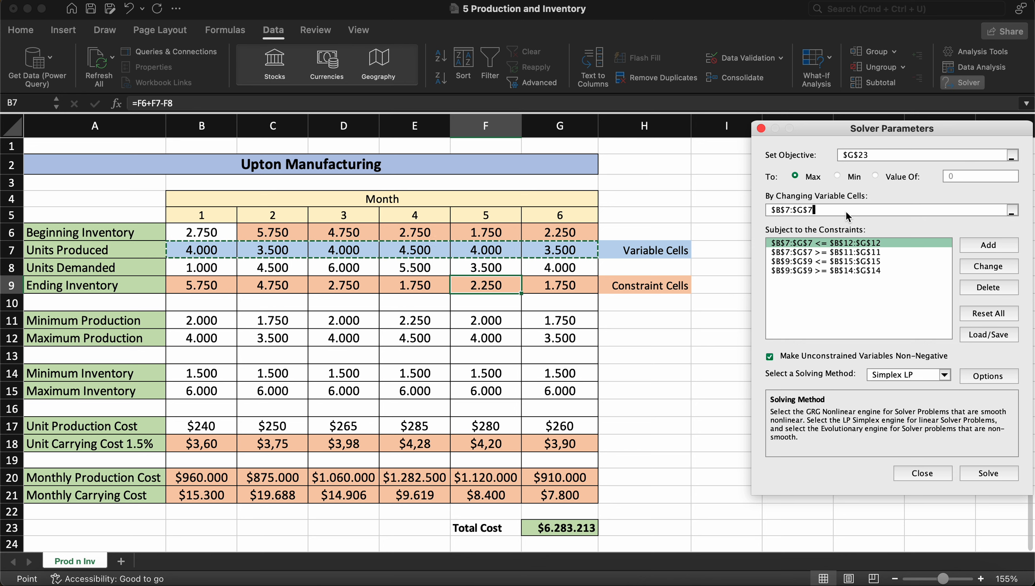
left_click(843, 244)
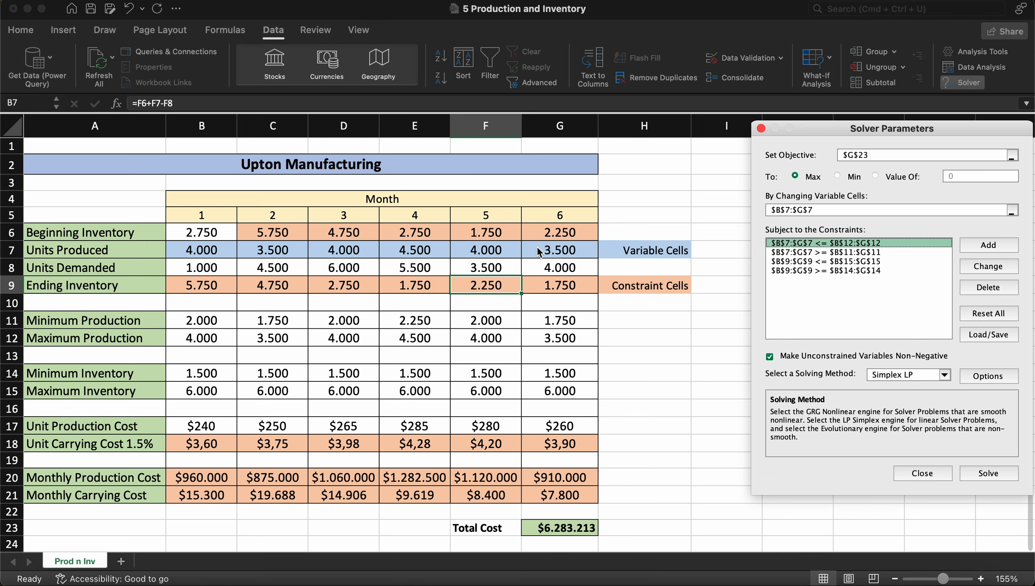
Step: Display the textbook PDF's Solver Settings on page 94 next to Excel's Solver Parameters dialog
key("super+Tab")
key("super+Tab")
left_click_drag(864, 128, 795, 153)
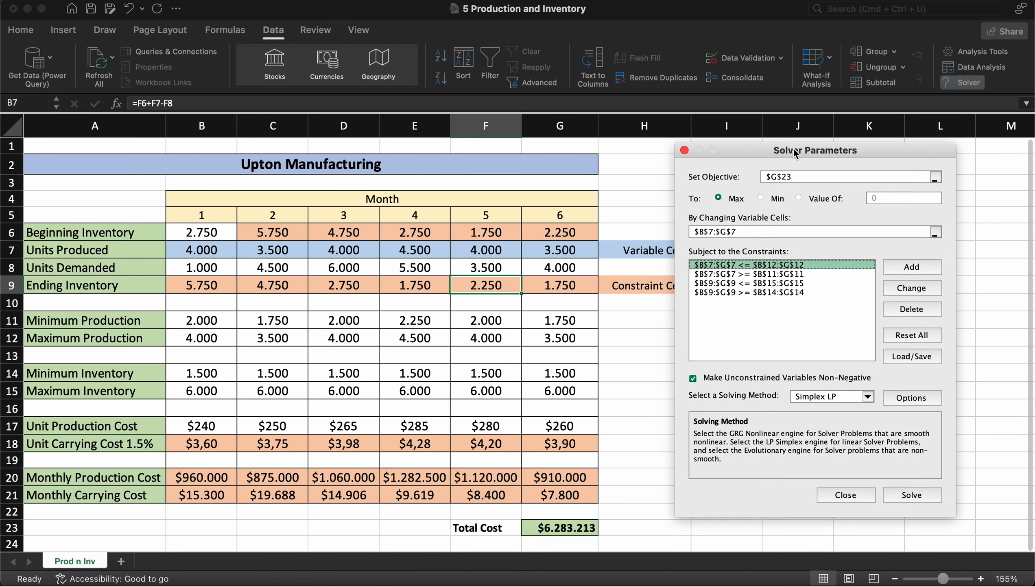
key("super+Tab")
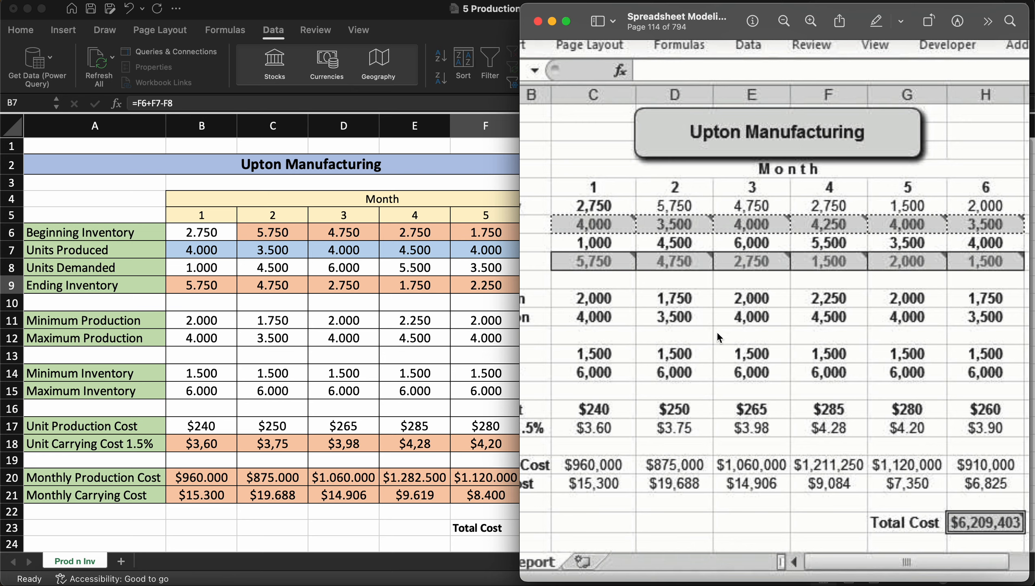
scroll(771, 344, "down", 10)
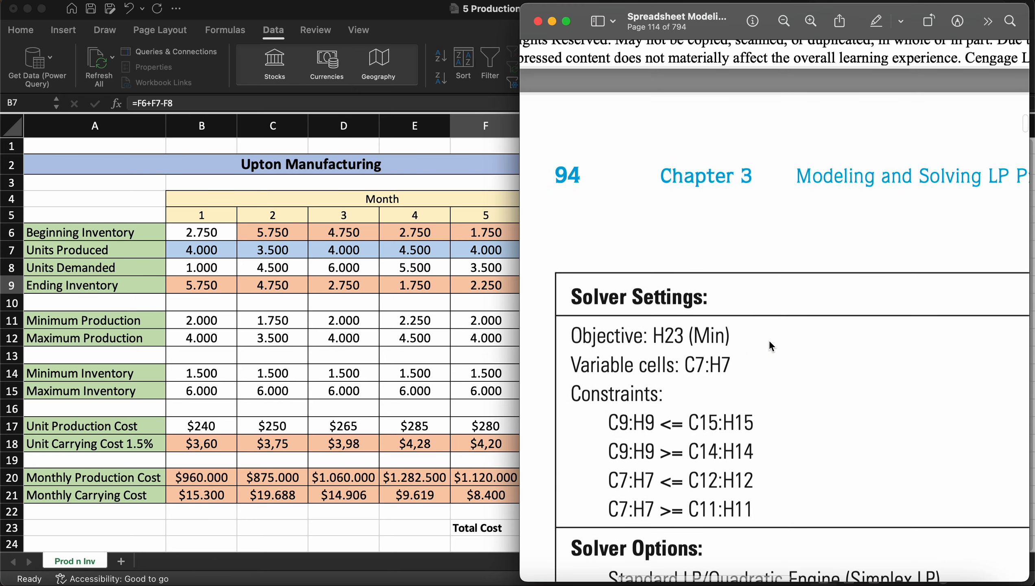
scroll(771, 342, "down", 1)
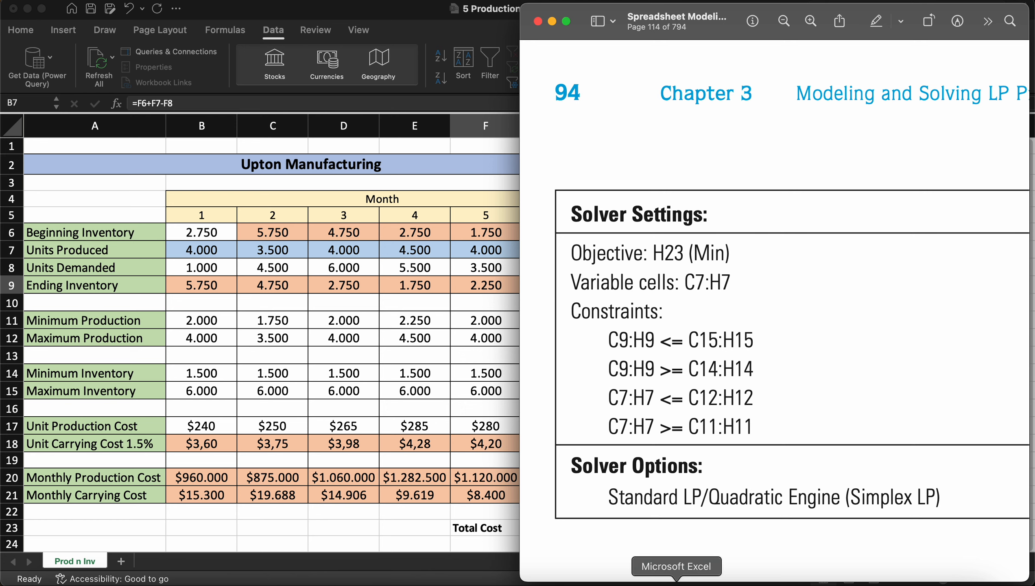
left_click(676, 582)
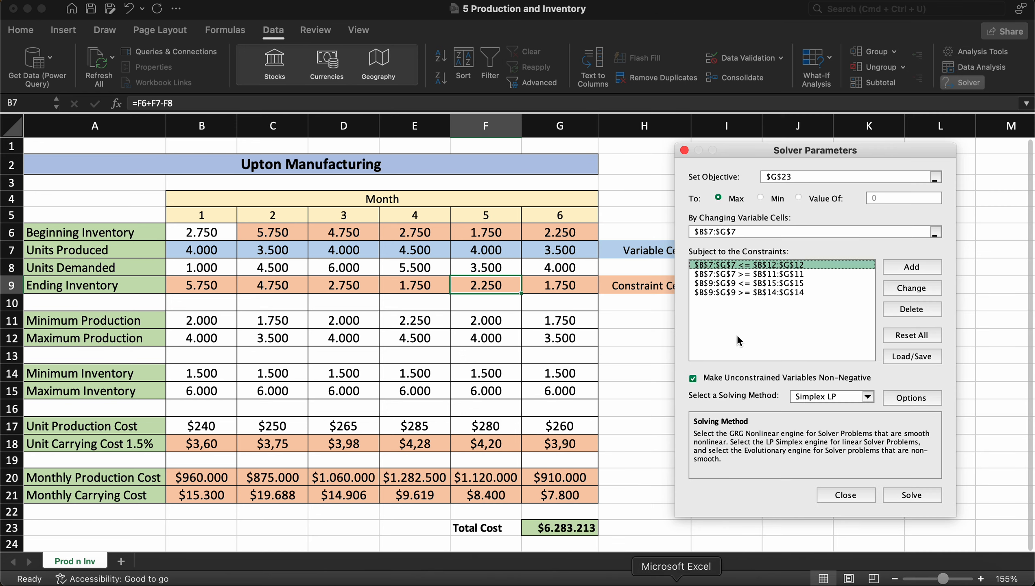
left_click_drag(801, 148, 704, 153)
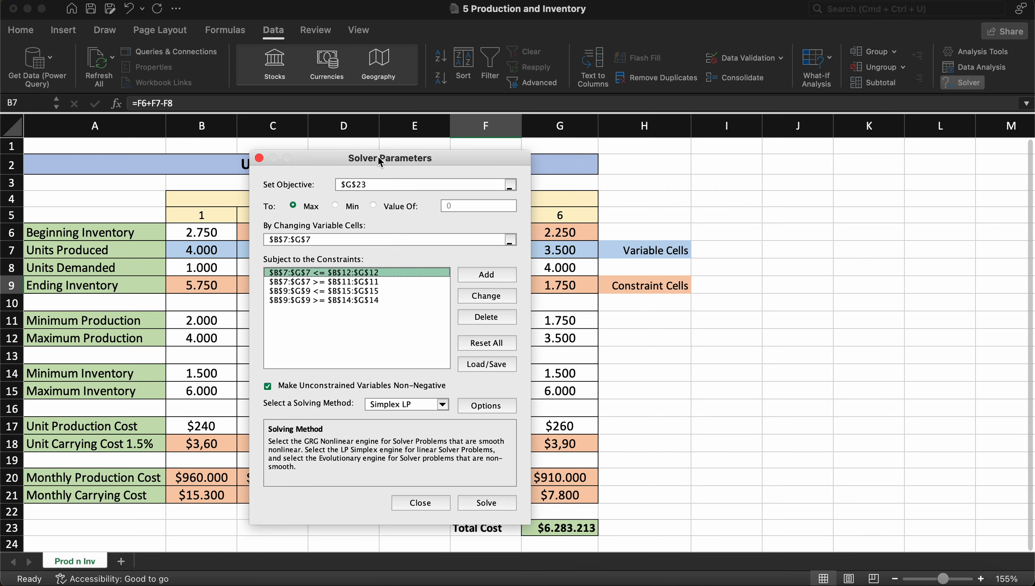
left_click_drag(378, 155, 328, 155)
left_click(768, 583)
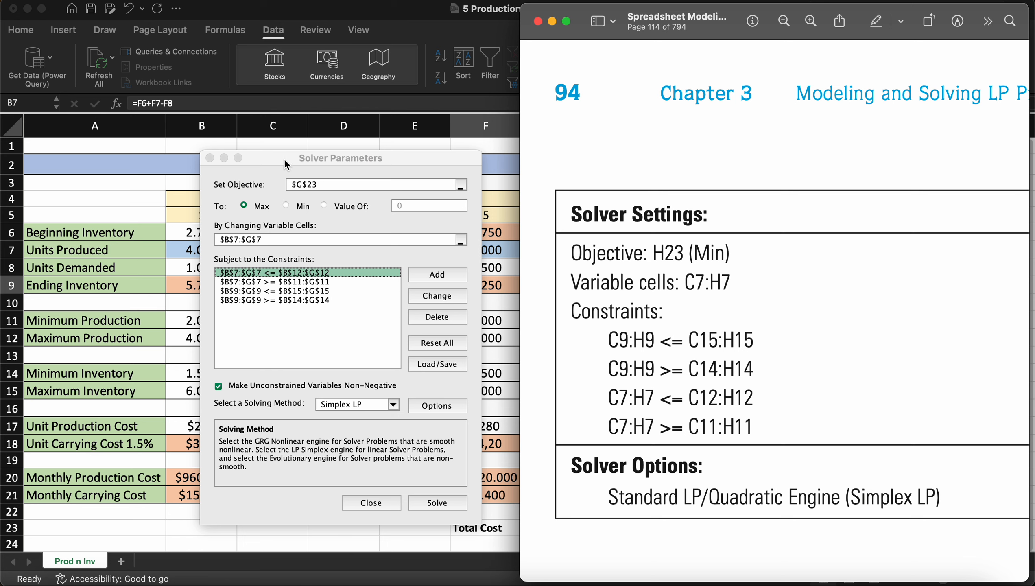
Step: Check each of the four Solver constraints on B7:G7 and B9:G9 against the textbook's constraint list
left_click(232, 293)
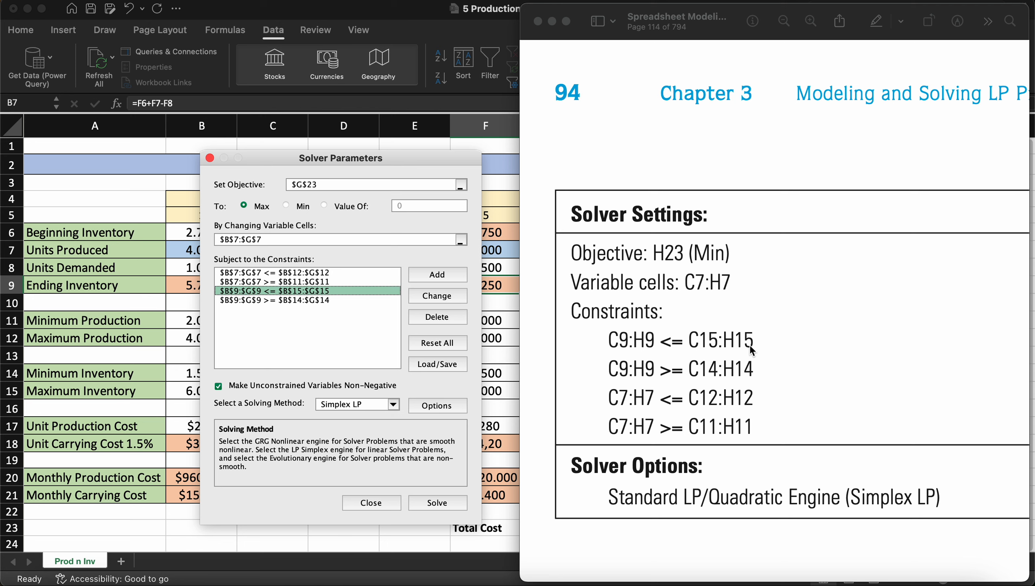
left_click(314, 300)
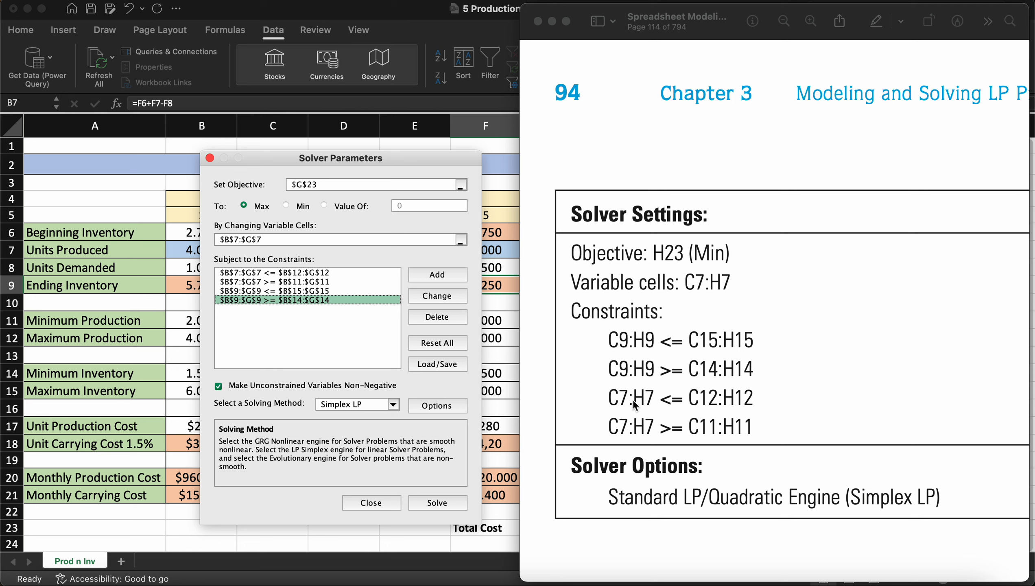
left_click(276, 272)
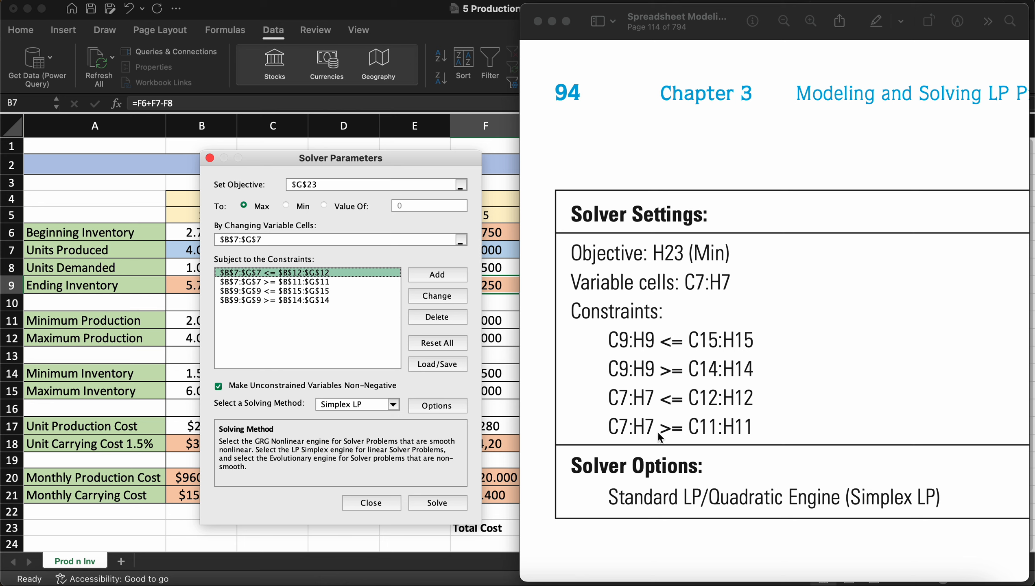
left_click(284, 282)
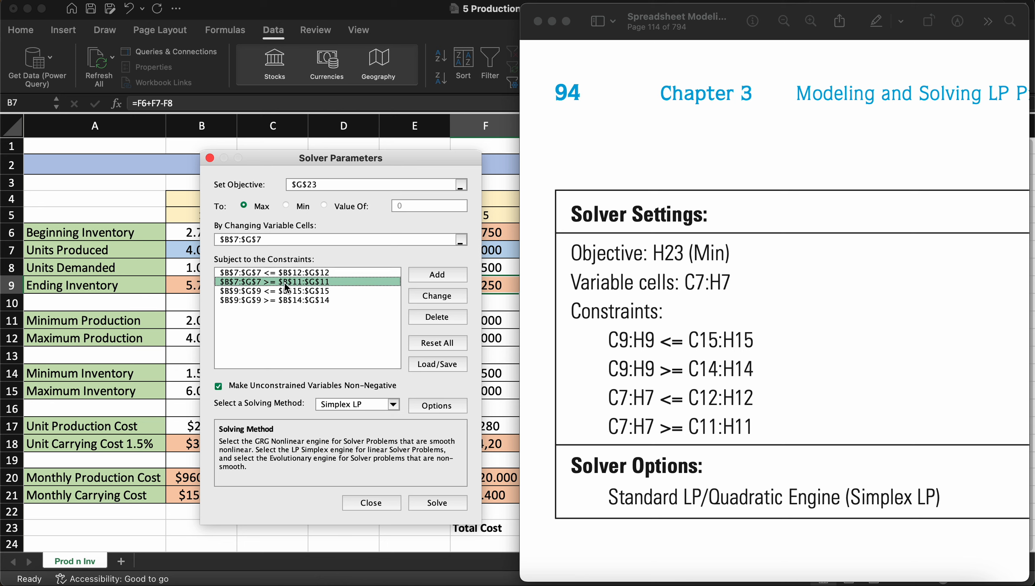
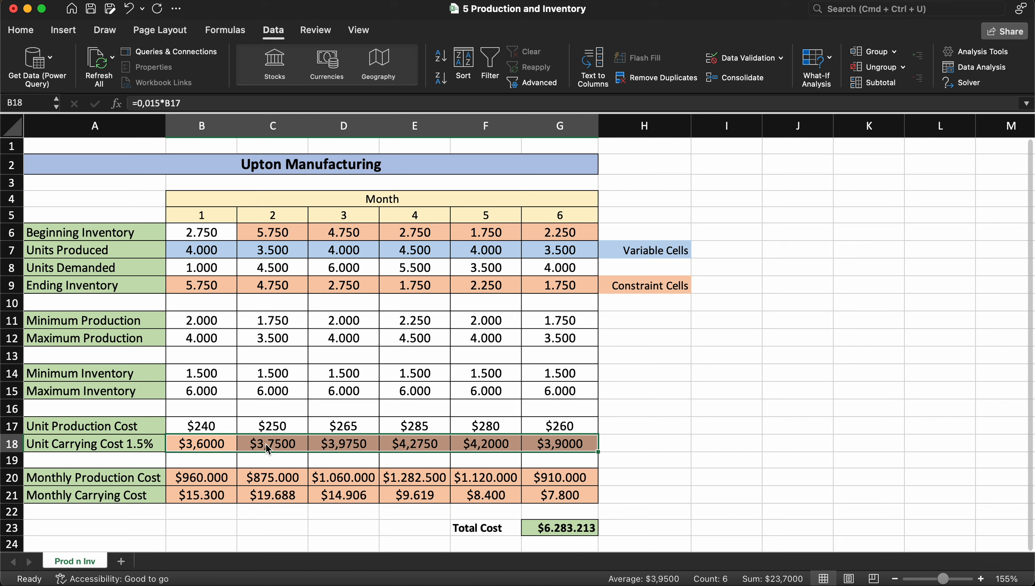
Step: Undo the decimal-place change in B18:G18 and replace the Unit Carrying Cost formulas with 3,6 in B18 and 3,75 in C18
key("super+z")
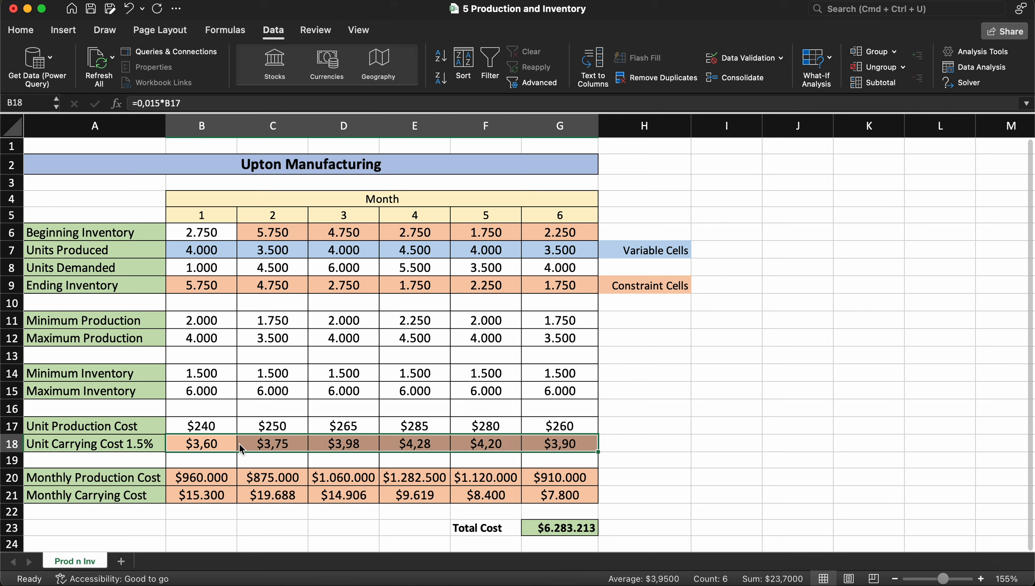
left_click(228, 449)
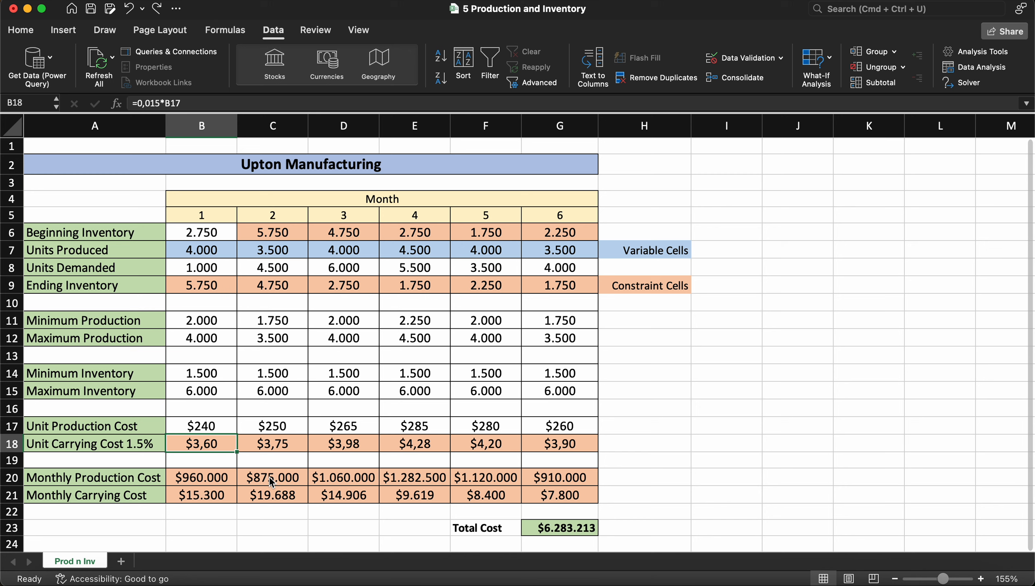
type("3,6")
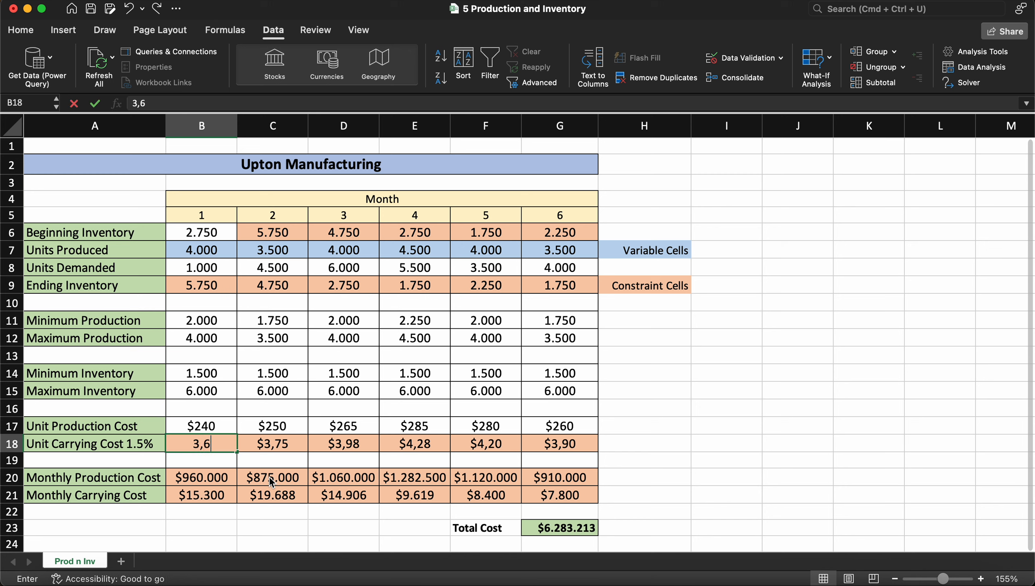
key("Tab")
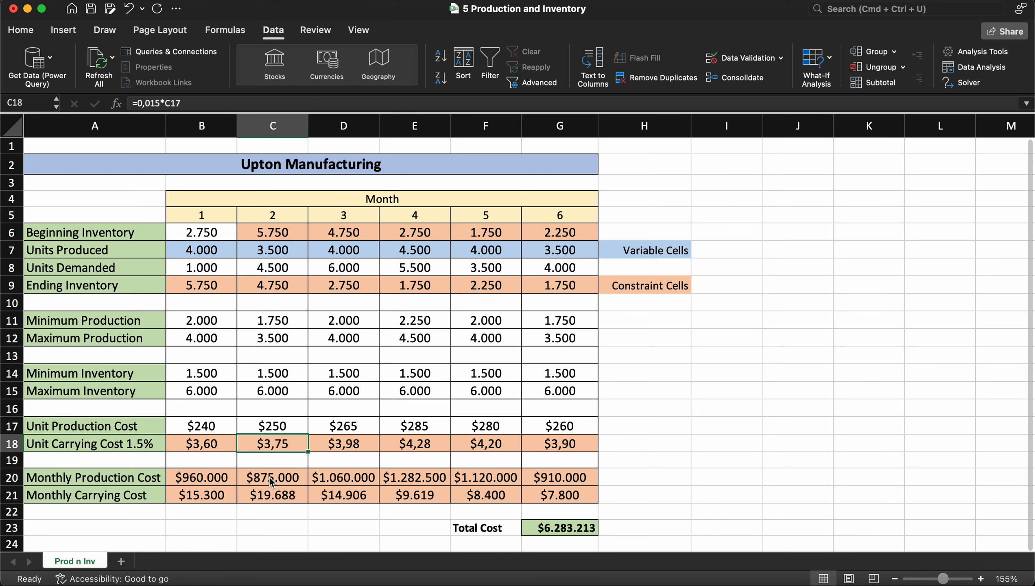
type("3,75")
key("Tab")
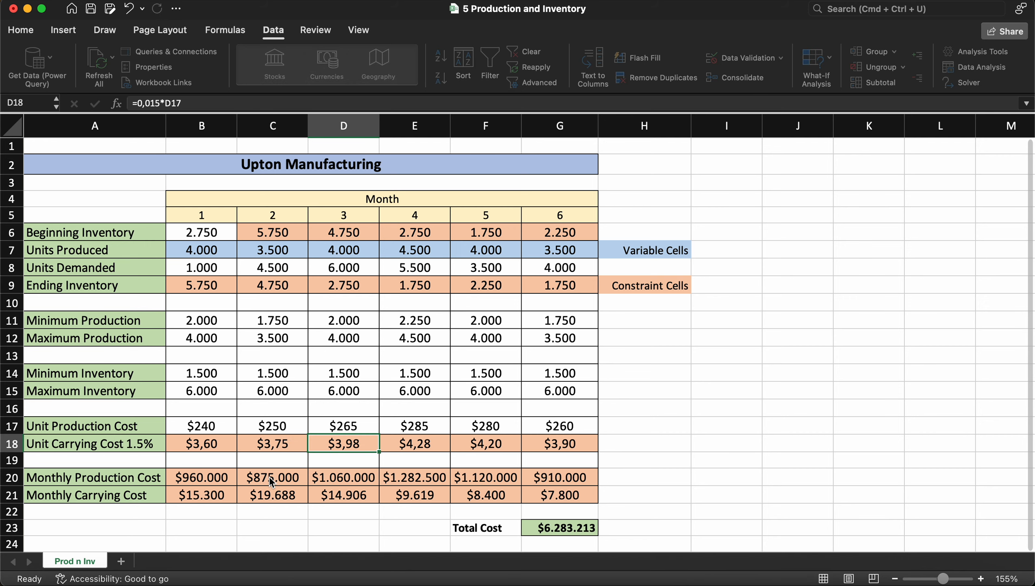
Step: Look up the rounded unit carrying costs in the textbook PDF and enter 3,98 in D18 and 4,28 in E18 in Excel
key("super+Tab")
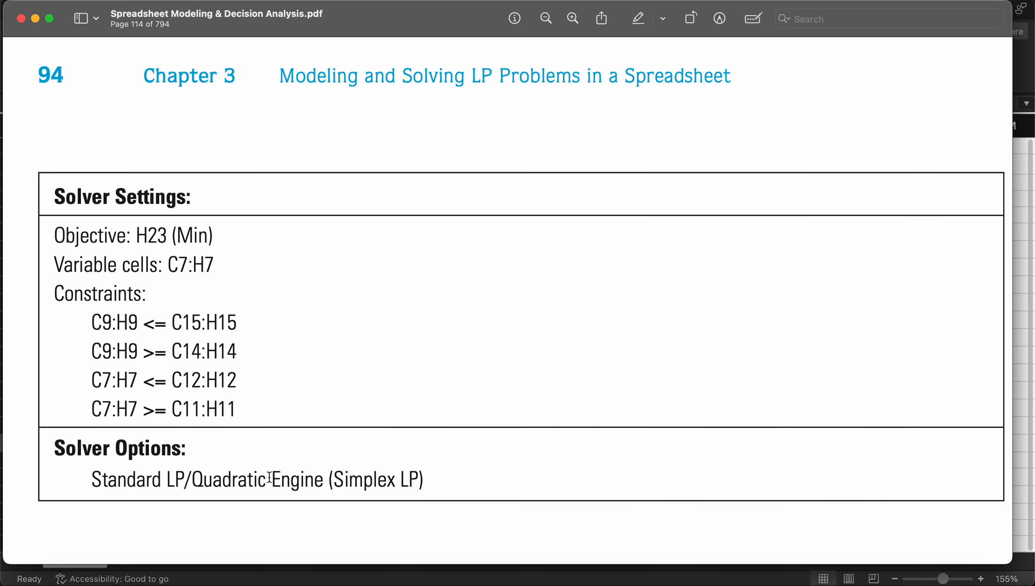
scroll(269, 477, "down", 15)
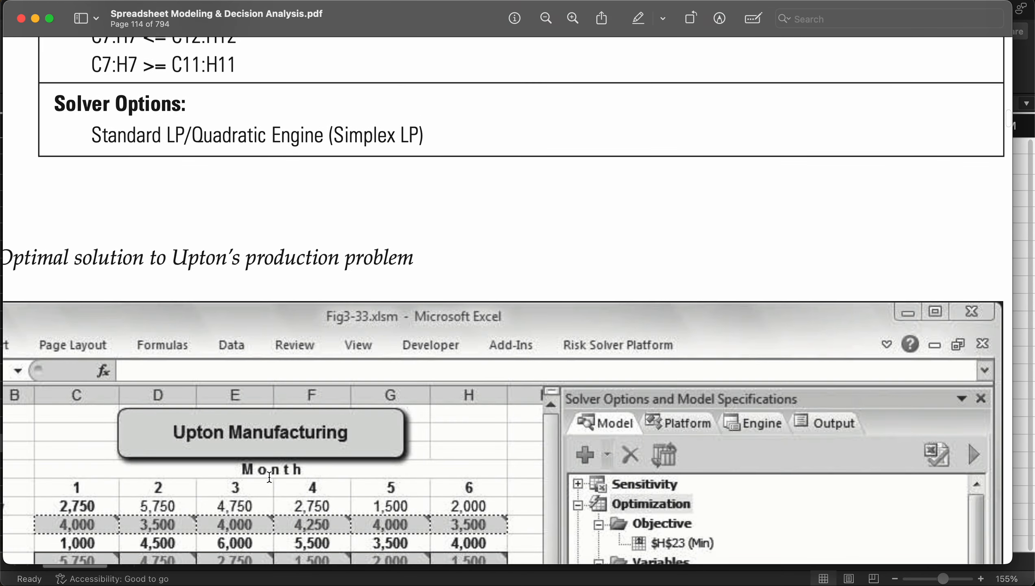
scroll(269, 477, "down", 2)
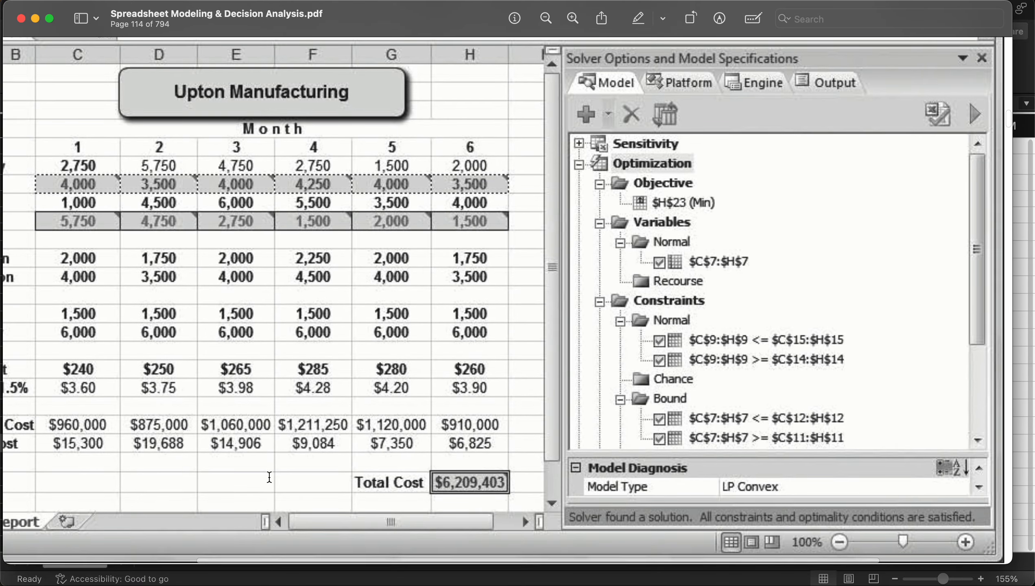
key("super+Tab")
type("3,98")
key("Tab")
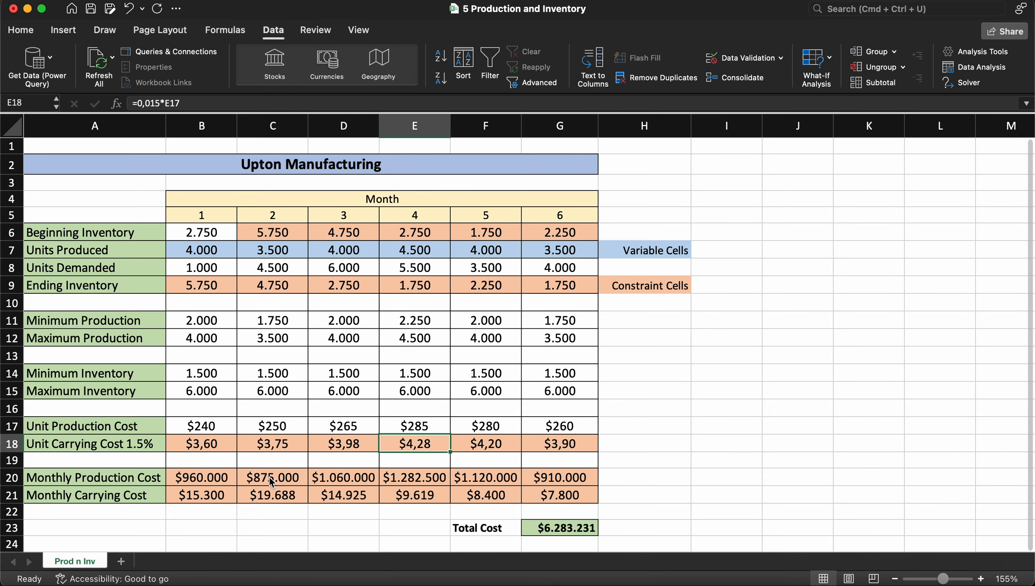
type("4,28")
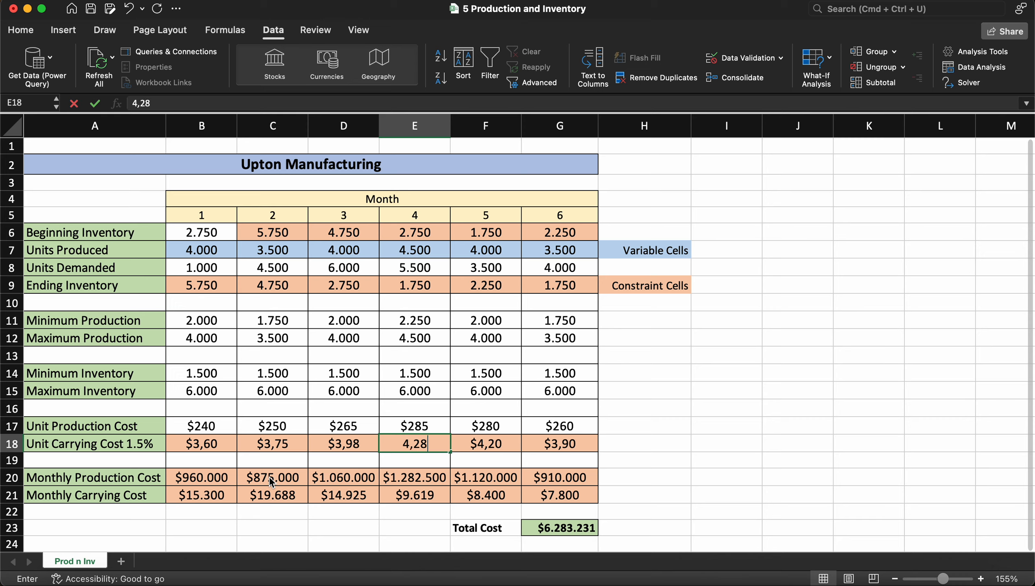
key("Tab")
Step: Look up the remaining rounded unit carrying costs in the textbook PDF and enter 4,20 in F18 and 3,9 in G18 in Excel
key("super+Tab")
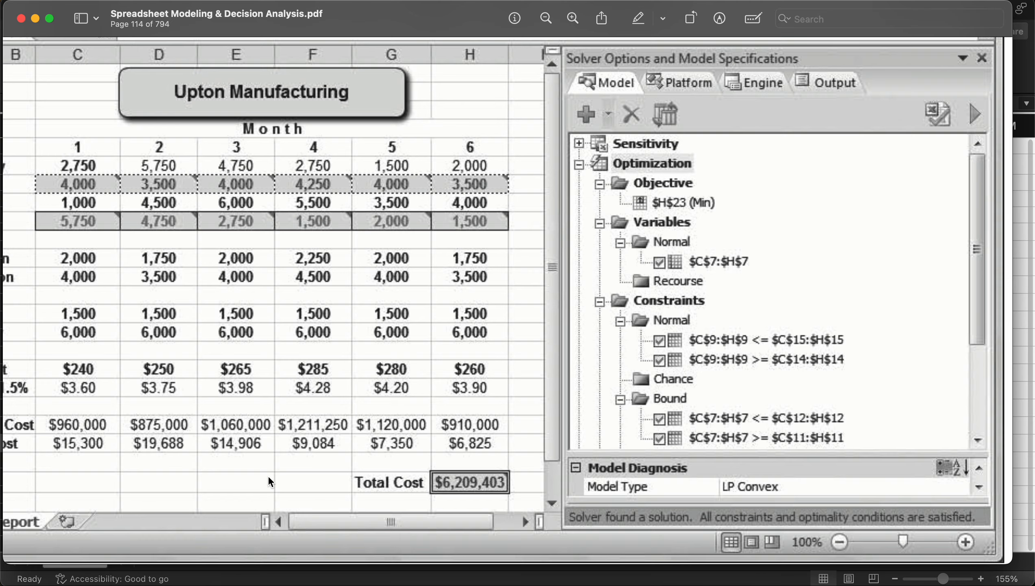
key("super+Tab")
type("4,")
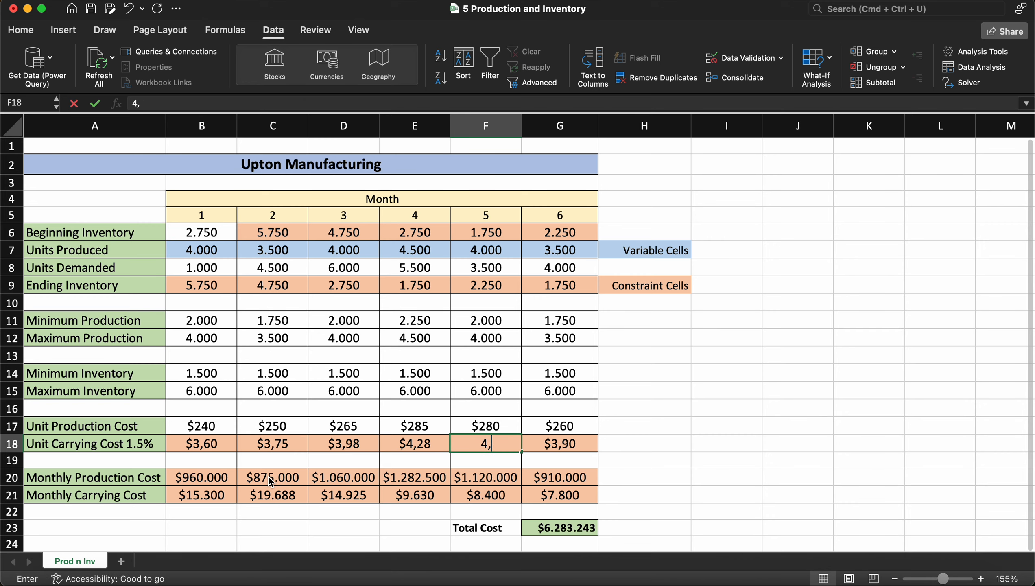
type("20")
key("Tab")
key("super+Tab")
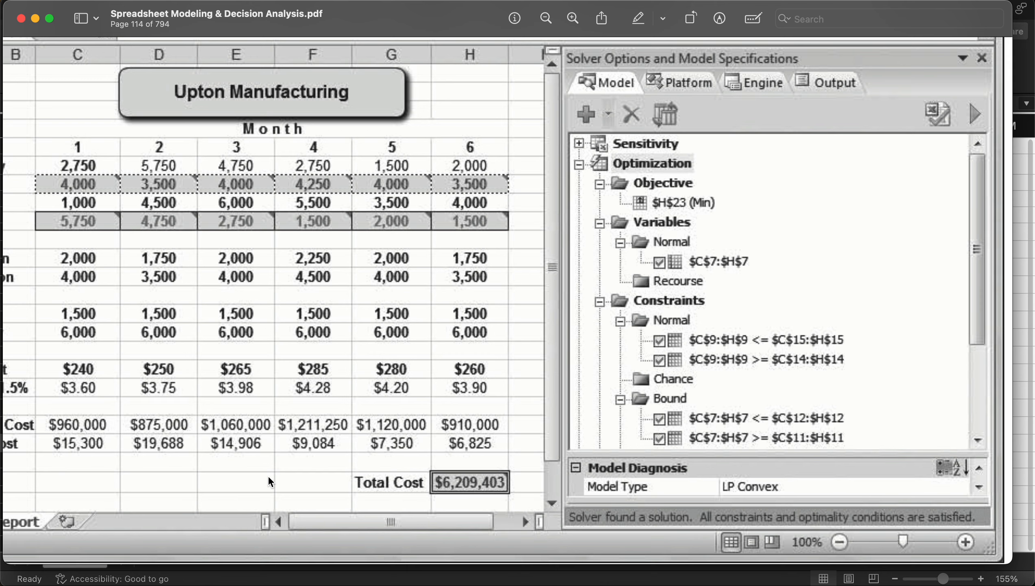
key("super+Tab")
type("3,9")
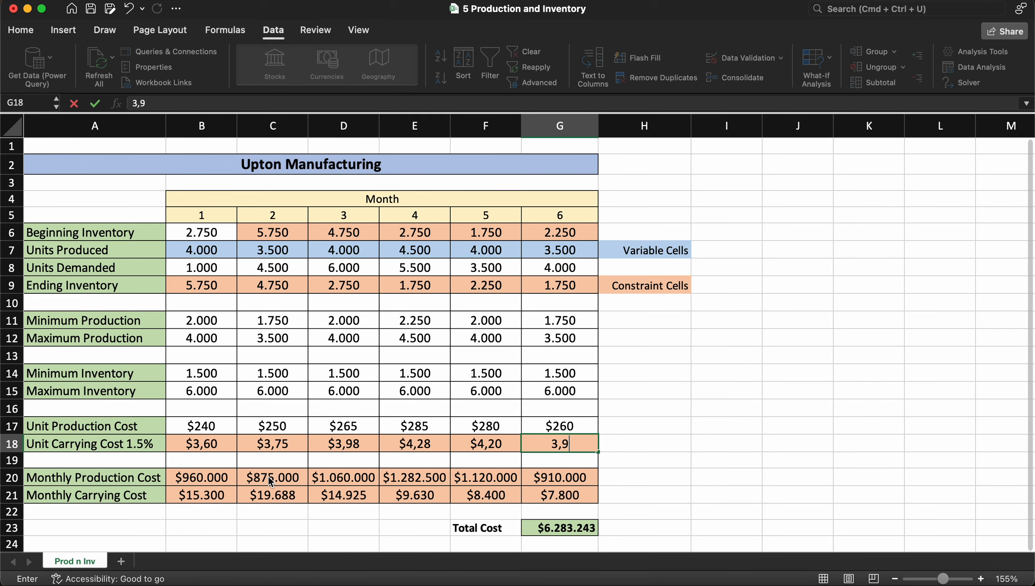
key("Tab")
key("Left")
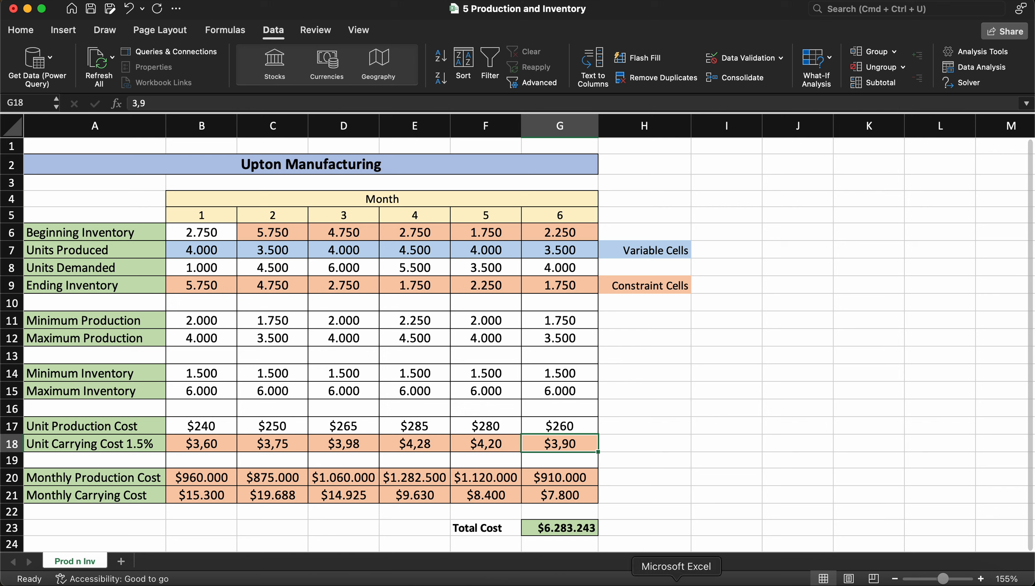
Step: Run Solver again with its existing parameters, keep the solution, and inspect the Total Cost formula in G23
left_click(702, 388)
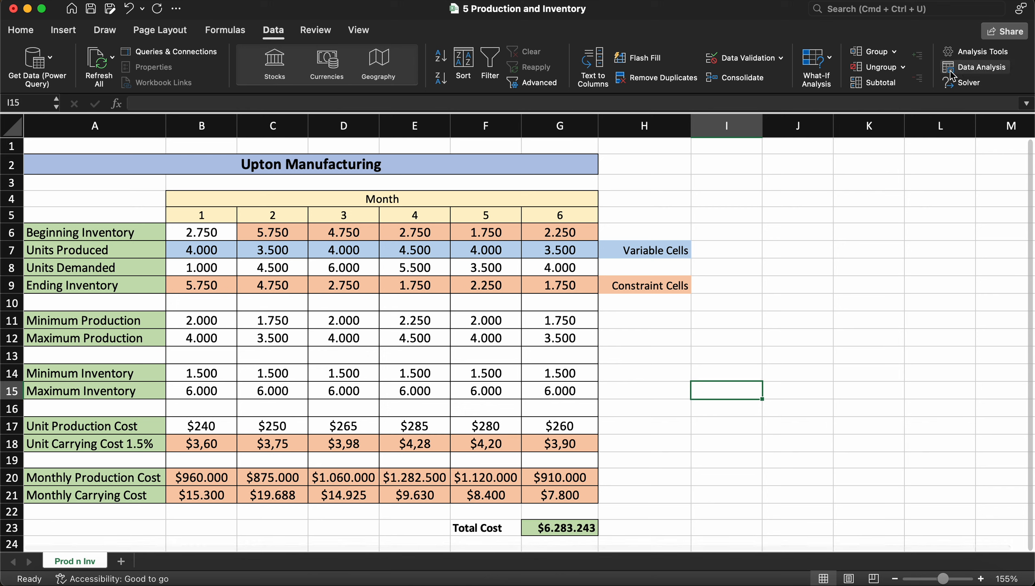
left_click(963, 85)
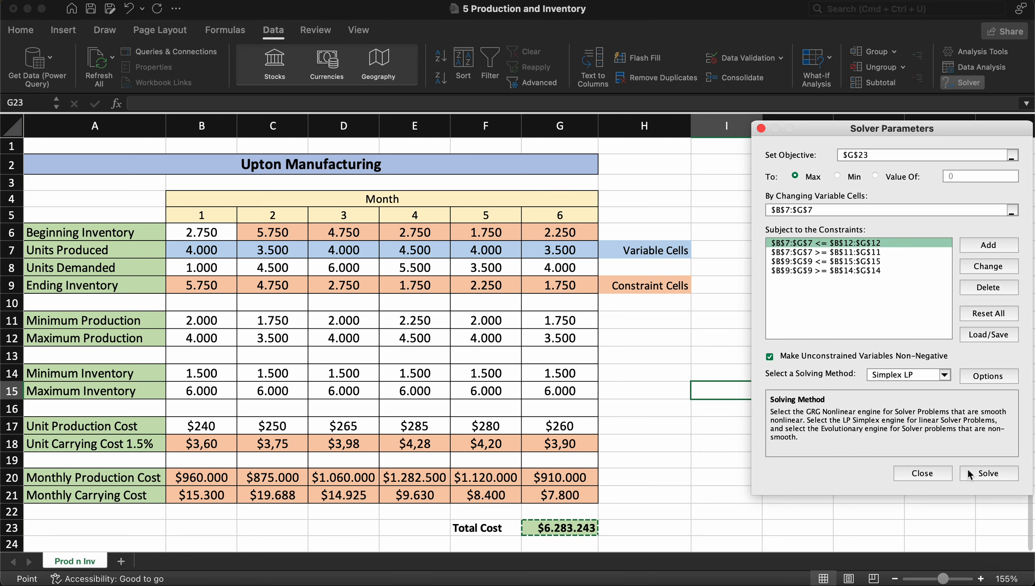
left_click(983, 472)
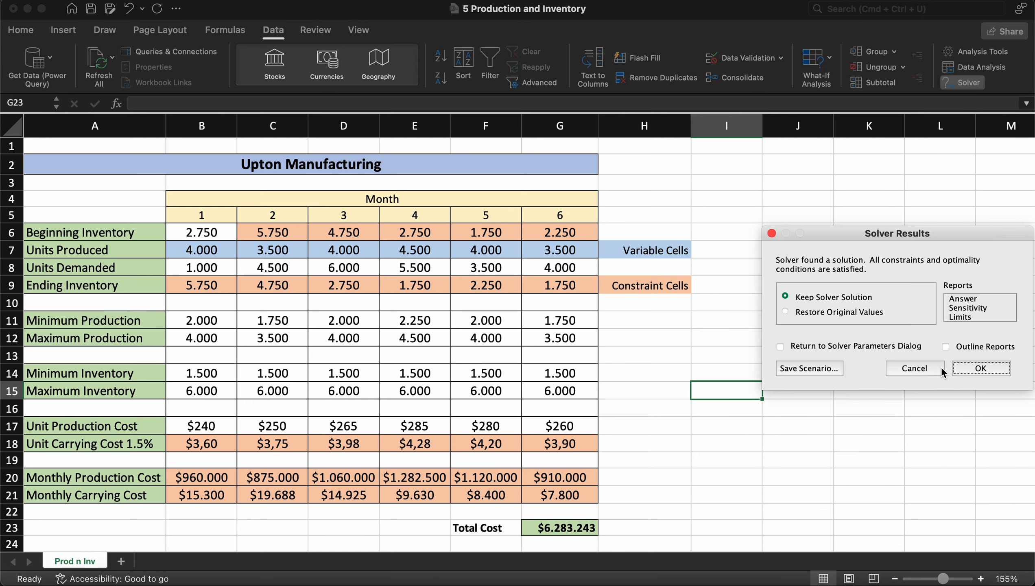
left_click(970, 370)
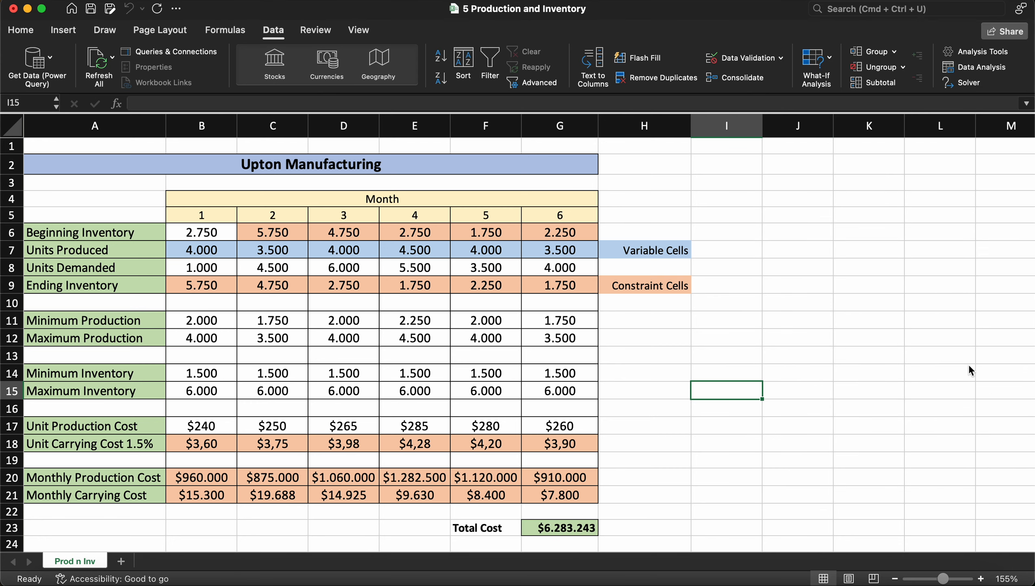
double_click(569, 525)
key("Return")
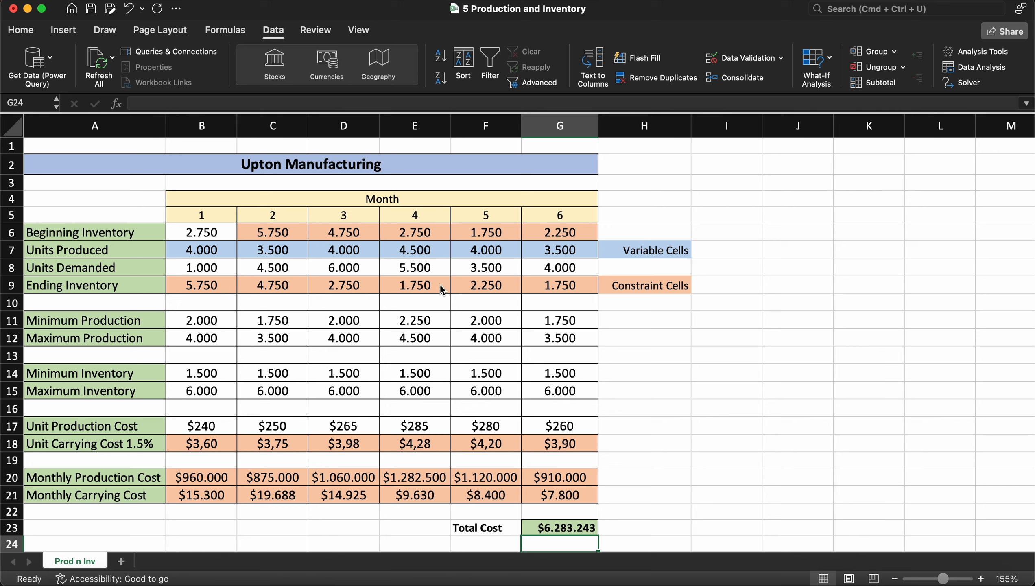
Step: Compare month 4's Units Produced in E7 and the inventory rows with the textbook's Upton Manufacturing table in the PDF
left_click(429, 254)
key("super+Tab")
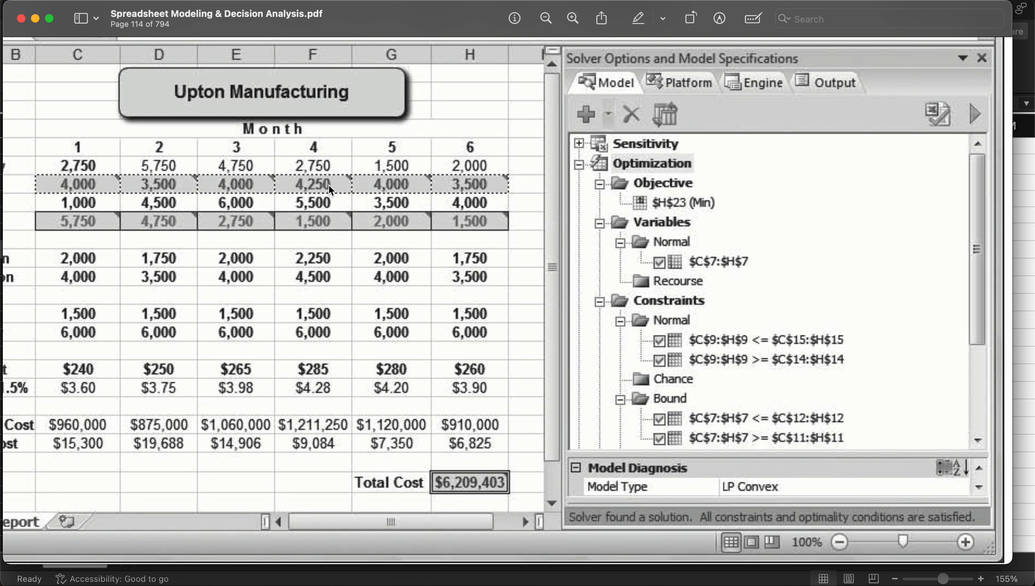
key("super+Tab")
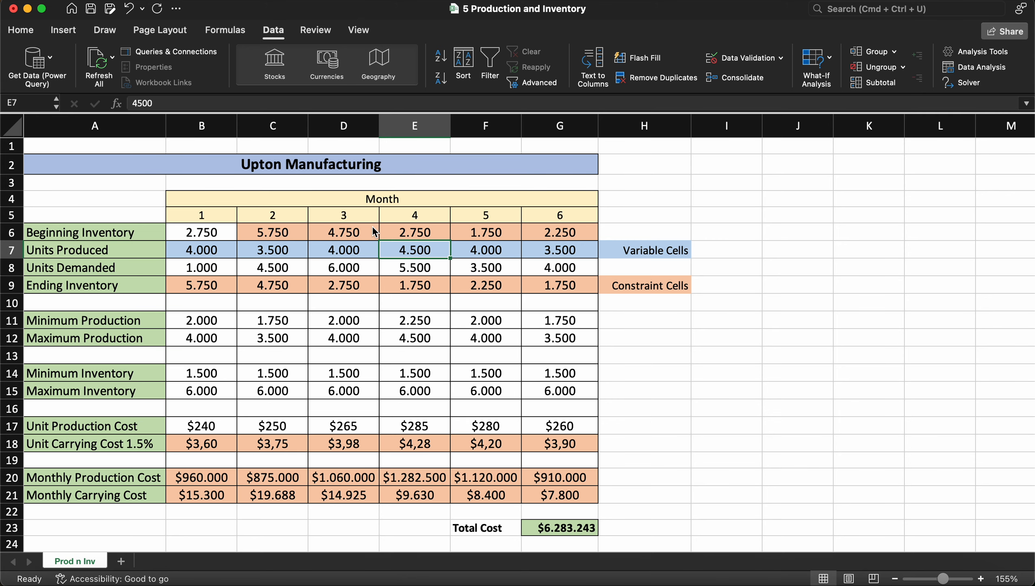
key("super+Tab")
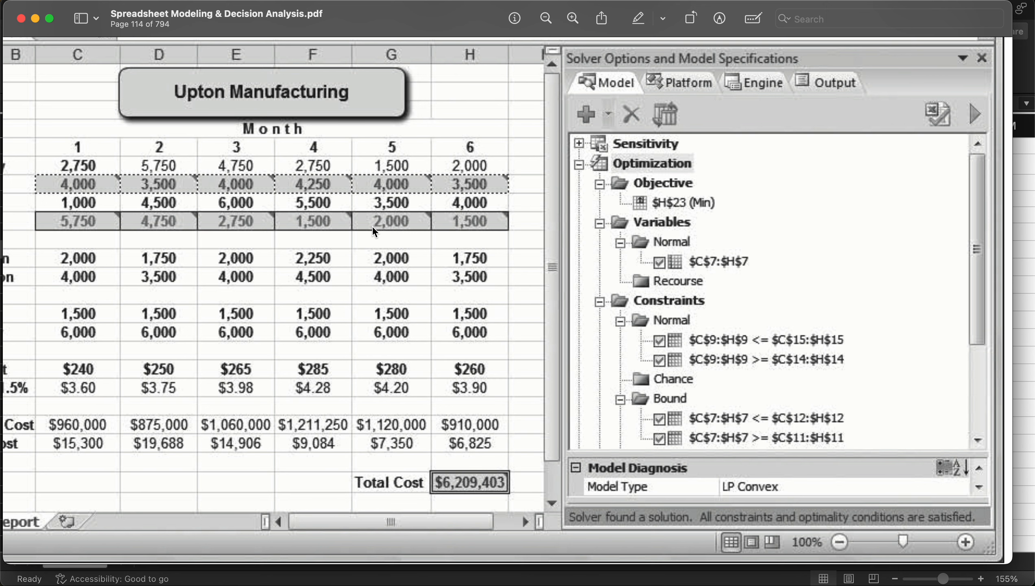
scroll(372, 226, "left", 3)
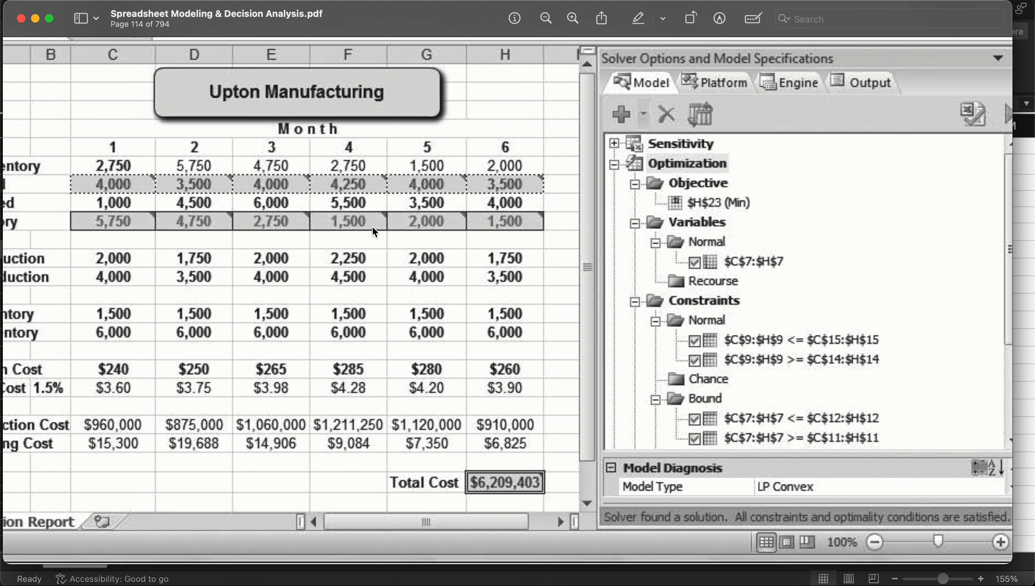
scroll(372, 225, "left", 5)
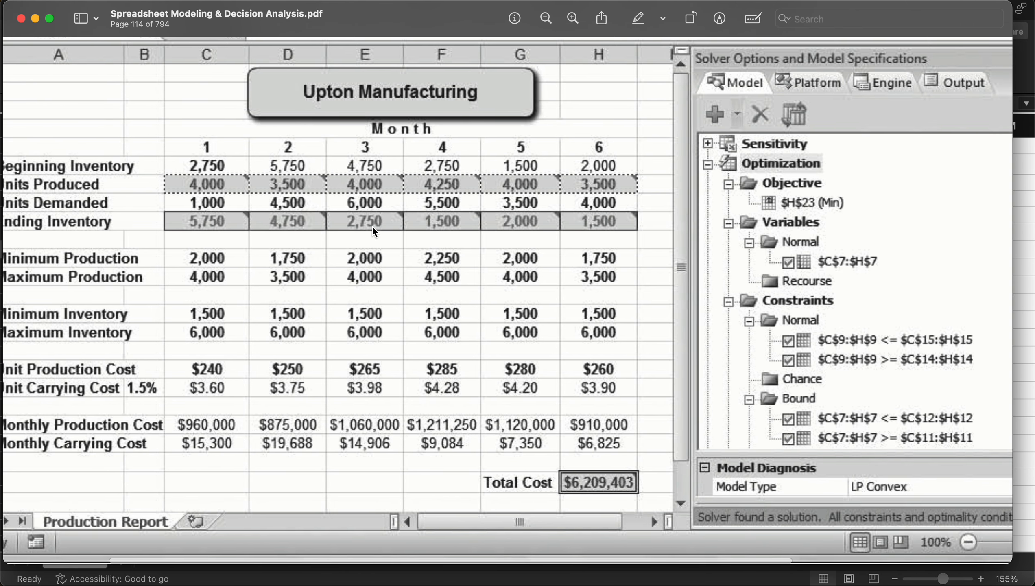
scroll(372, 226, "left", 3)
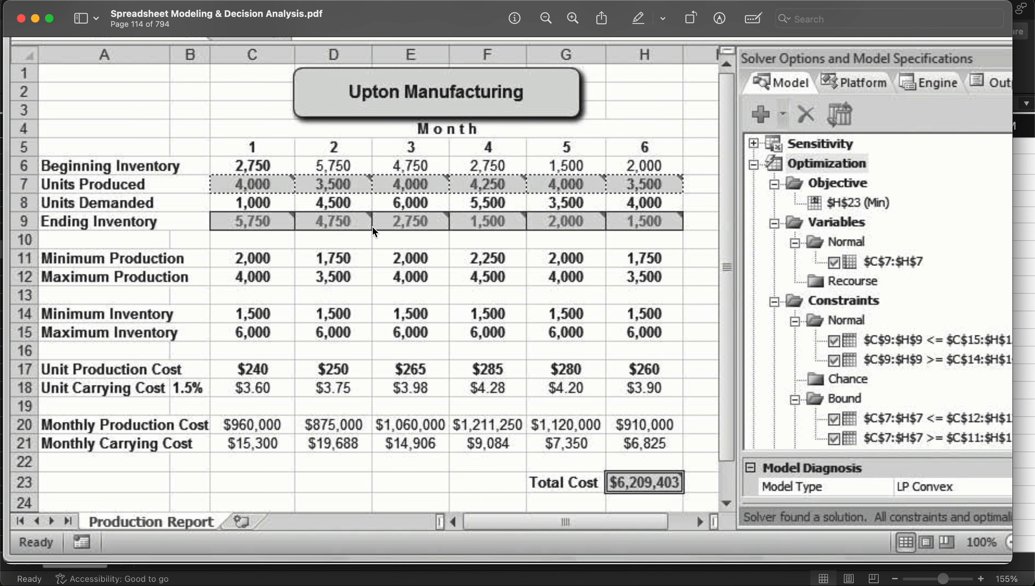
scroll(372, 226, "right", 2)
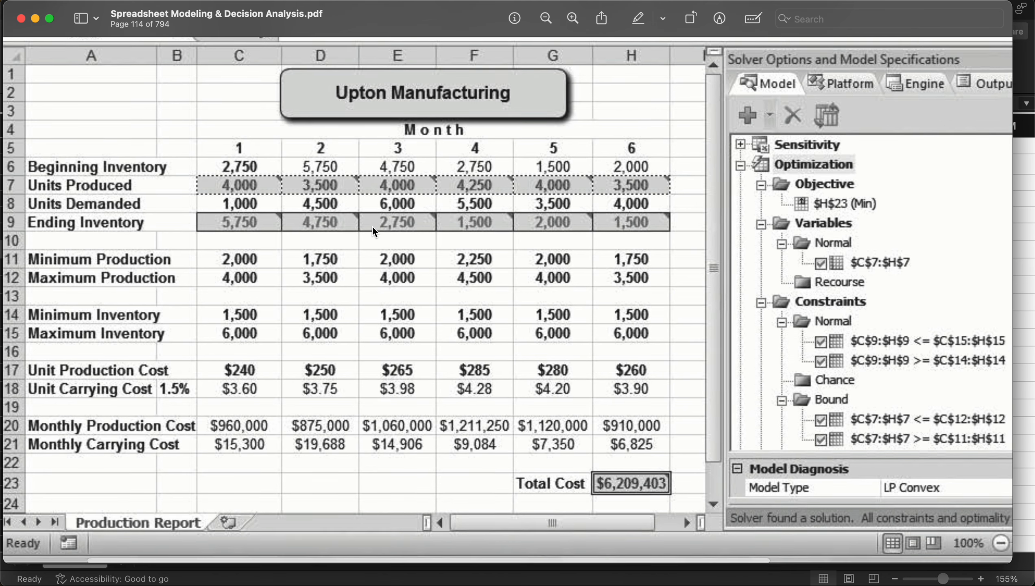
key("super+Tab")
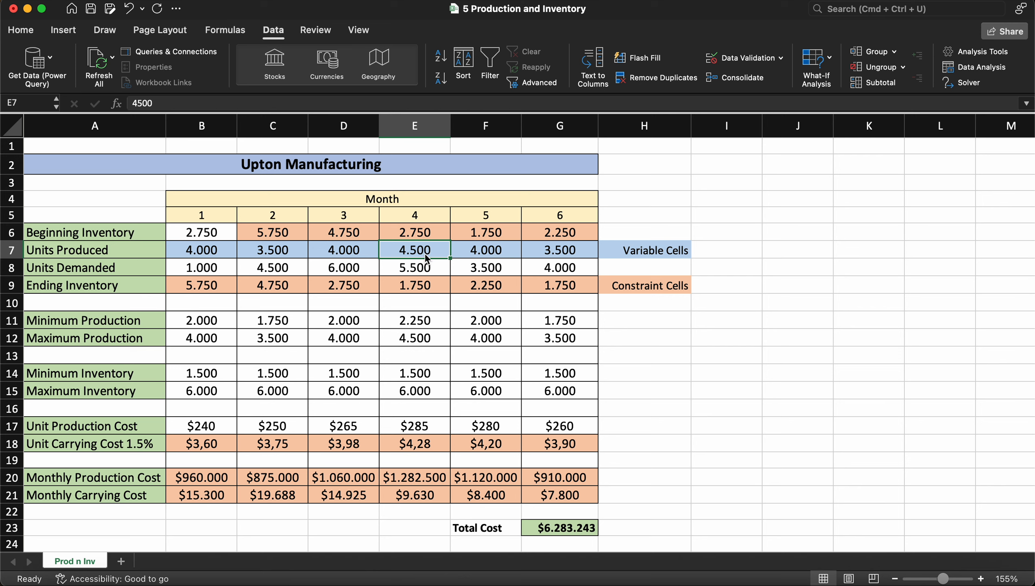
key("super+Tab")
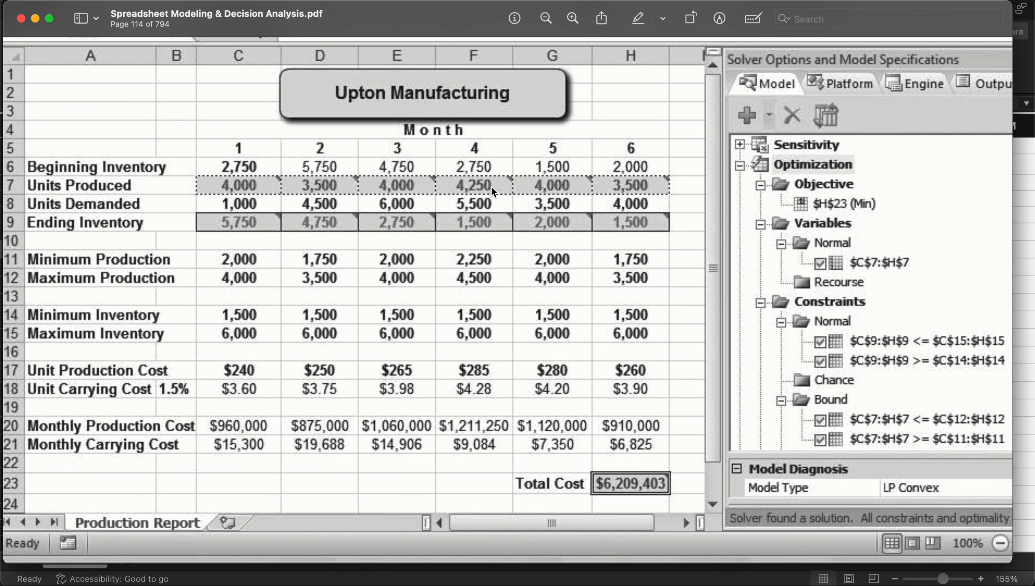
key("super+Tab")
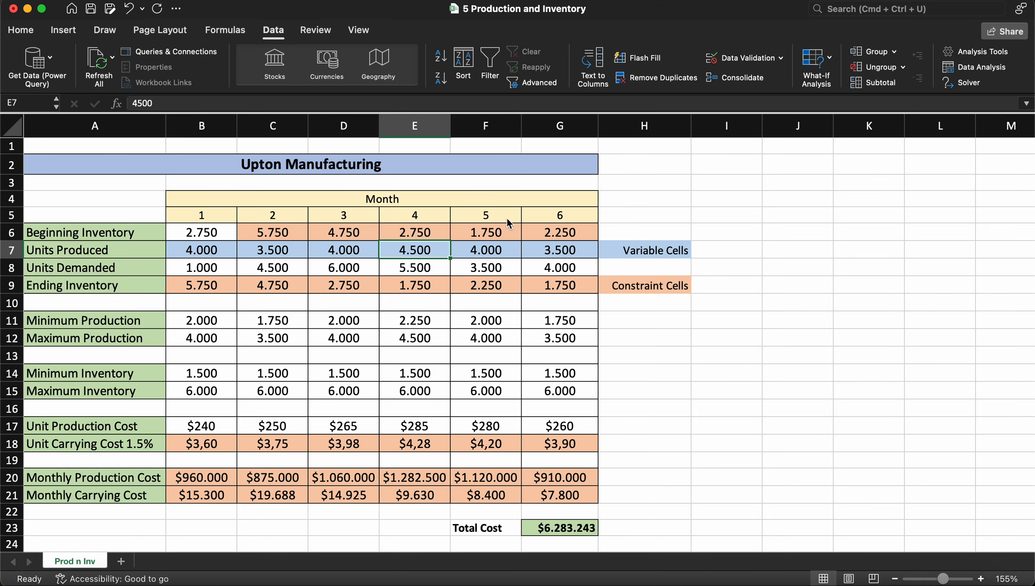
Step: Change the Solver objective for G23 to Min, solve the model, and keep the Solver solution
left_click(966, 84)
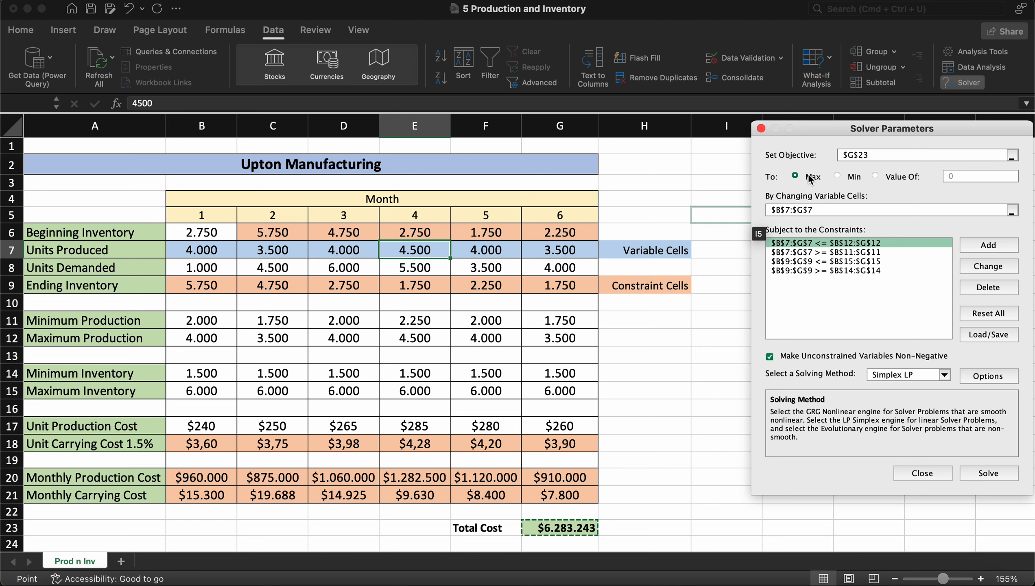
left_click(848, 178)
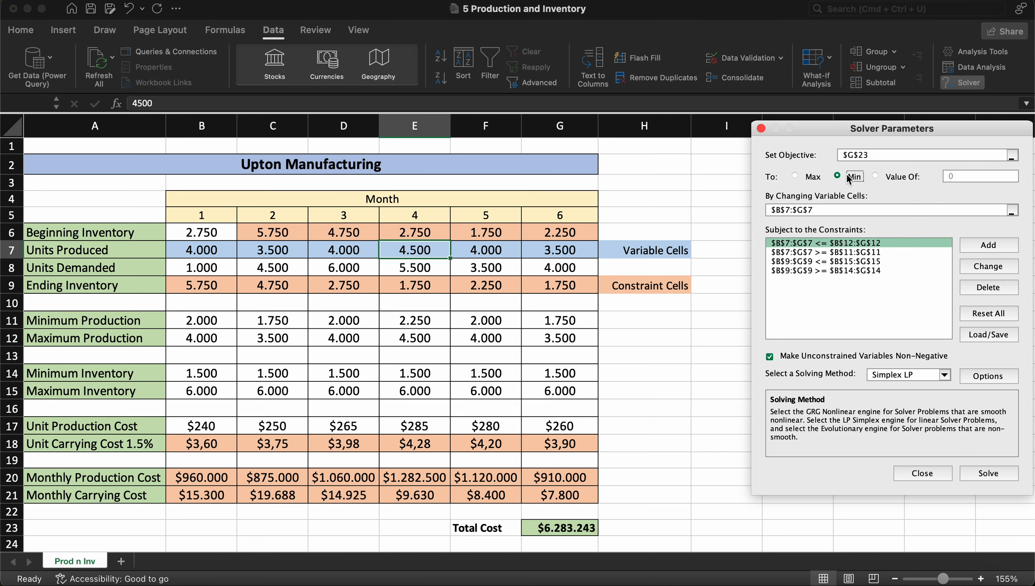
left_click(989, 474)
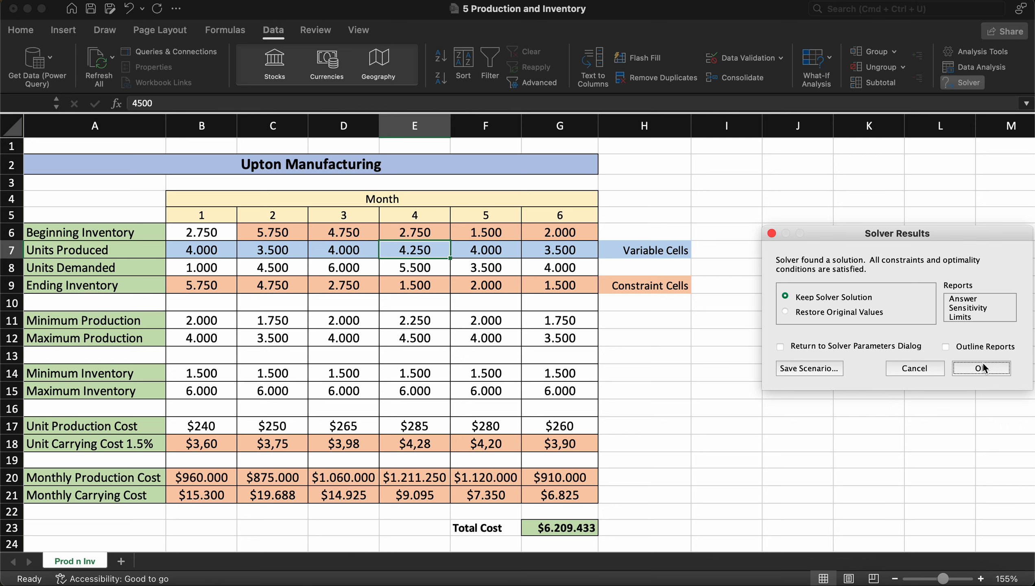
left_click(982, 368)
Step: Compare the Total Cost in G23 with the textbook's Total Cost in the PDF and check its formula in Excel
left_click(635, 499)
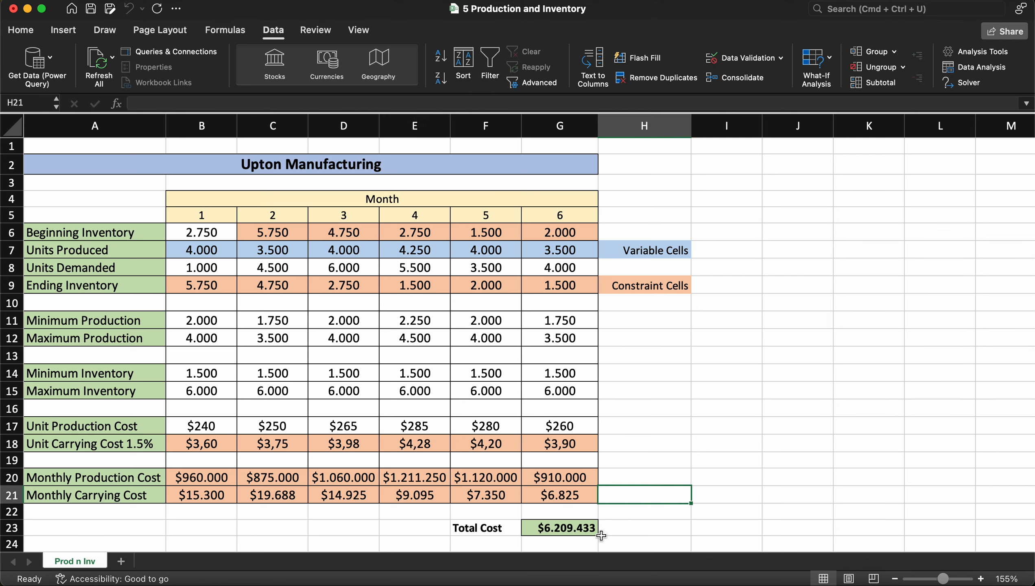
left_click(634, 527)
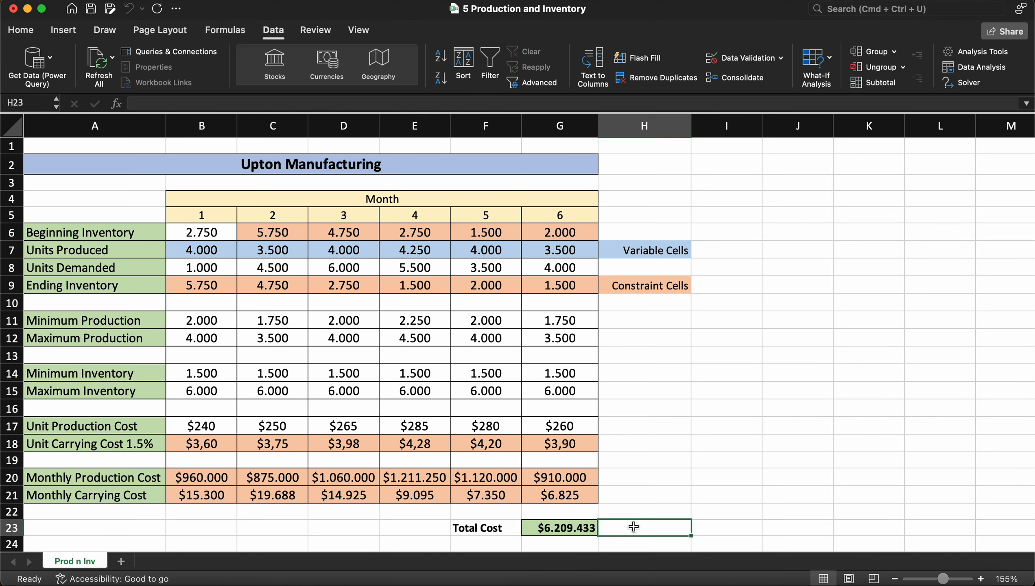
key("super+Tab")
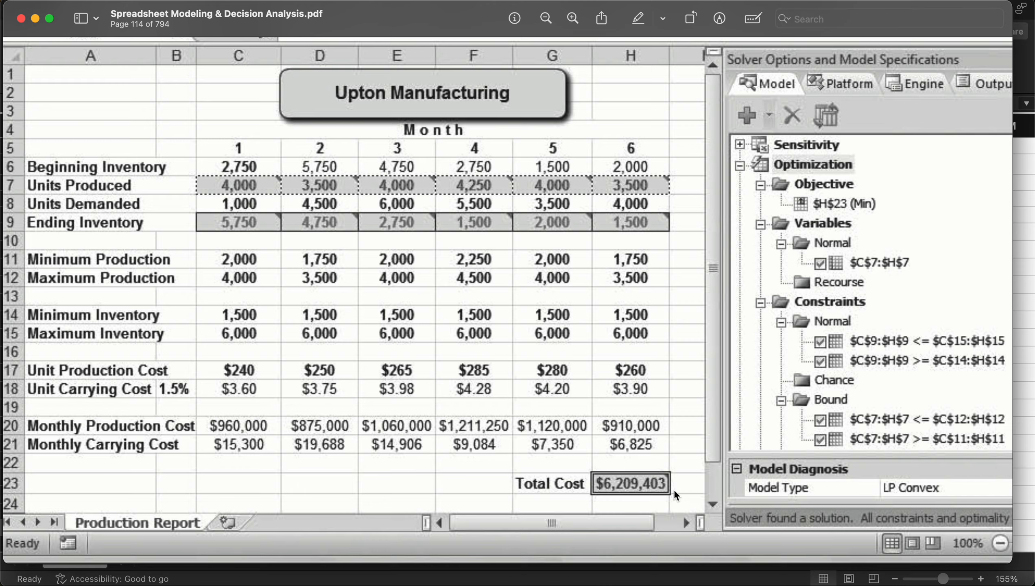
key("super+Tab")
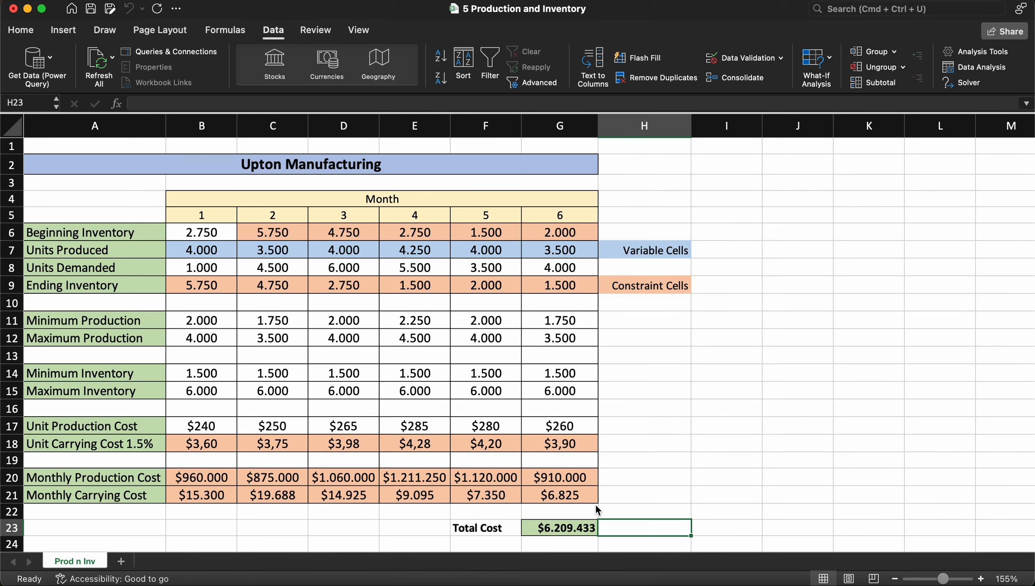
left_click(588, 531)
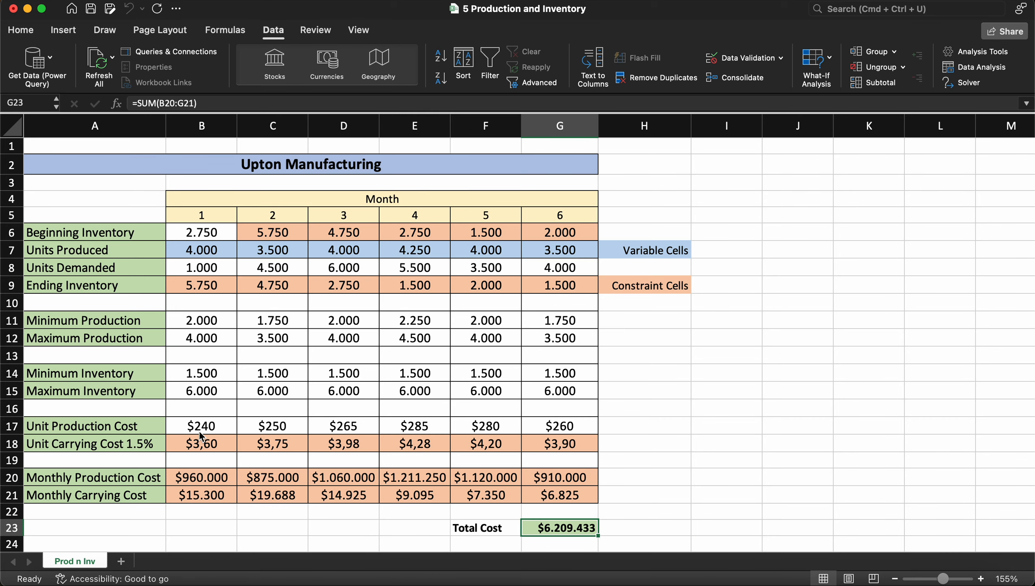
left_click(216, 444)
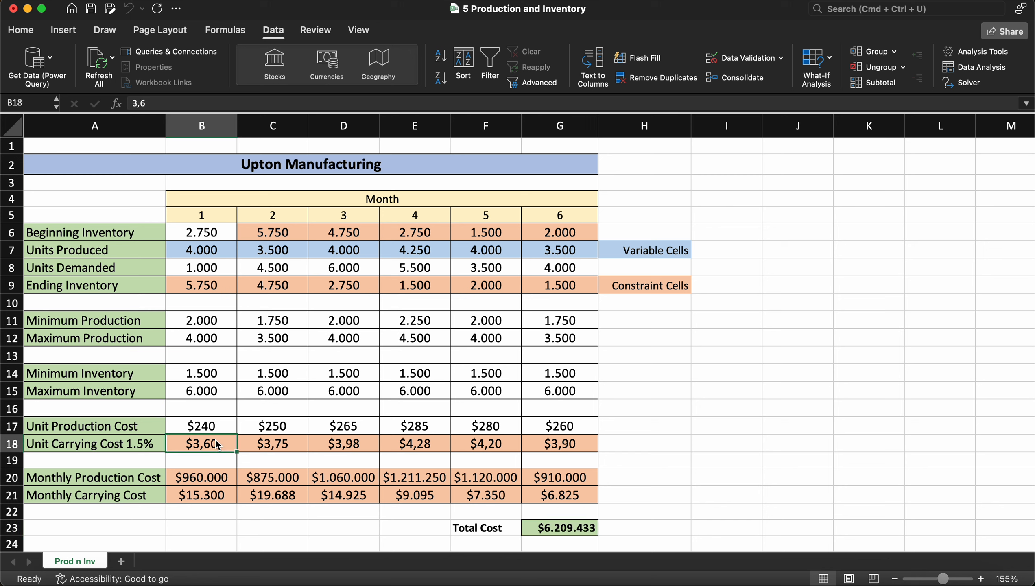
type("0")
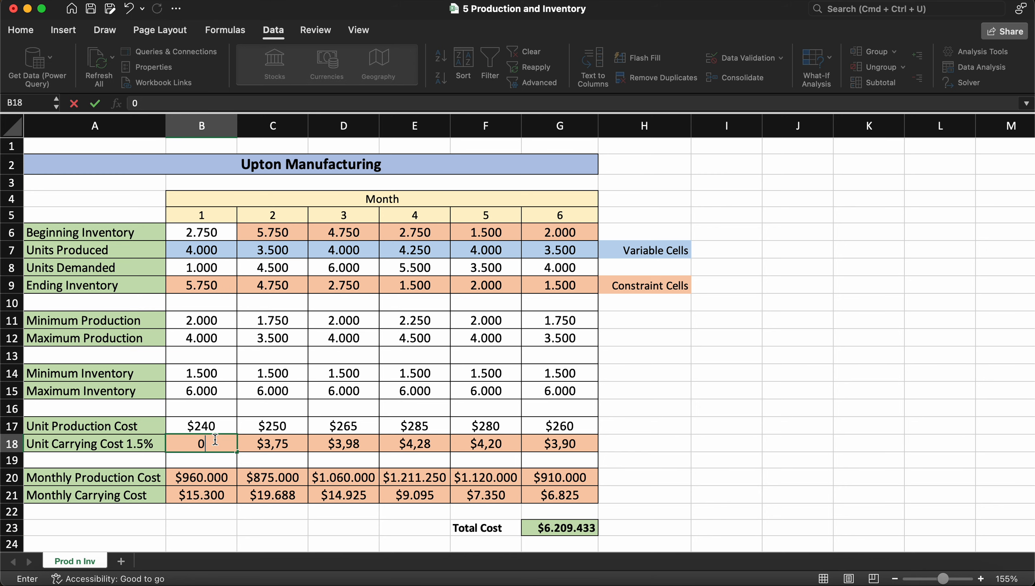
type(",015*")
key("Return")
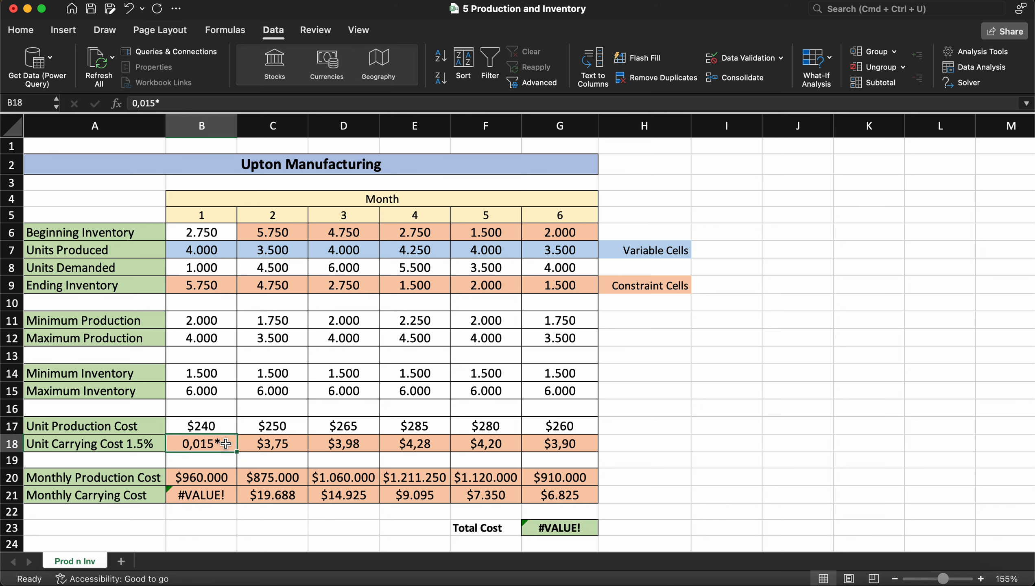
Step: Enter the Unit Carrying Cost formula =0,015*B17 in B18 and fill it across to G18
type("=0")
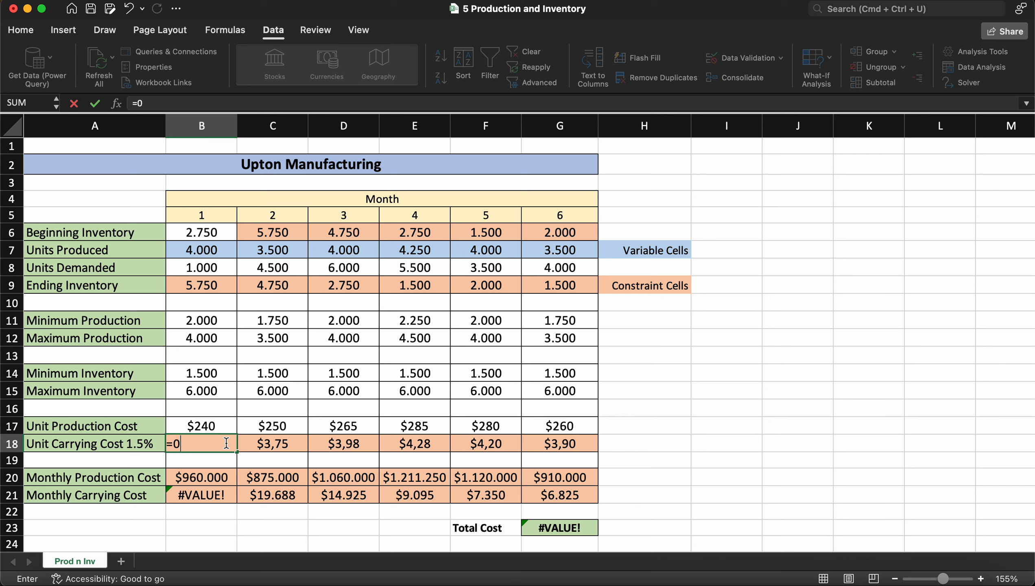
type(",015*")
left_click(210, 427)
key("Return")
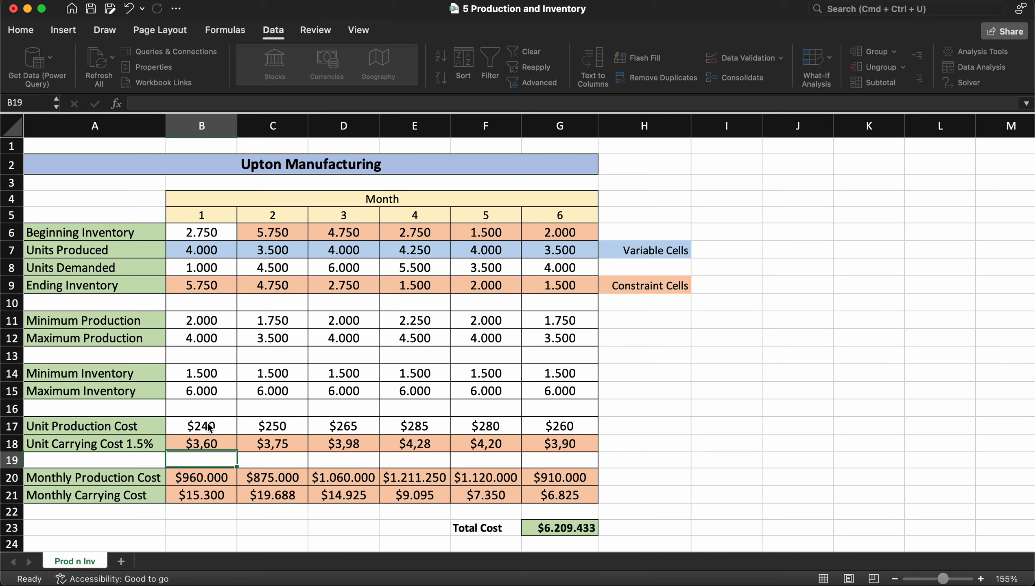
left_click(223, 443)
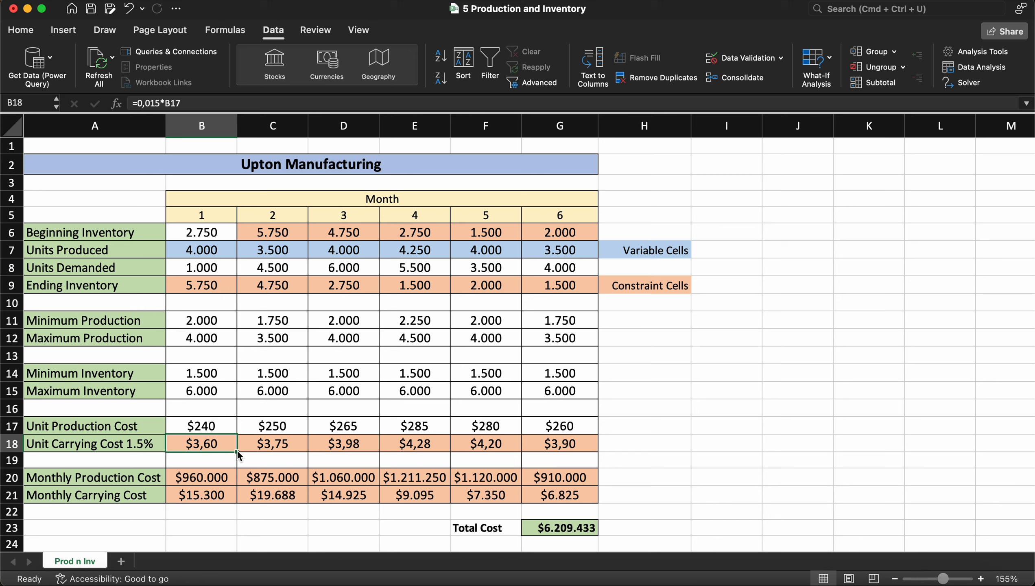
left_click_drag(268, 451, 563, 450)
left_click(641, 444)
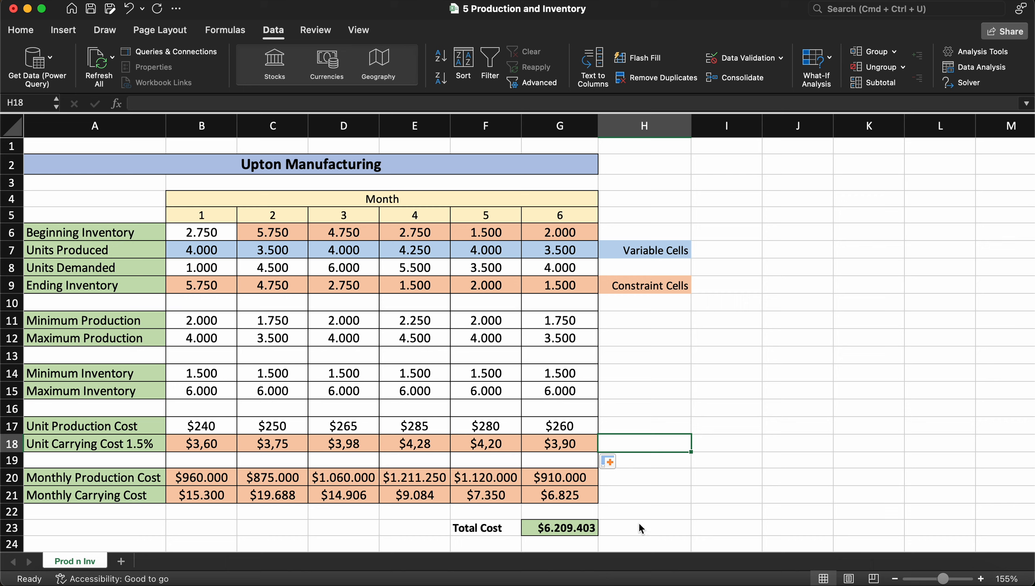
Step: Compare the Total Cost in G23 with the textbook's table in the PDF, and check month 1's Units Produced and Ending Inventory in Excel
key("super+Tab")
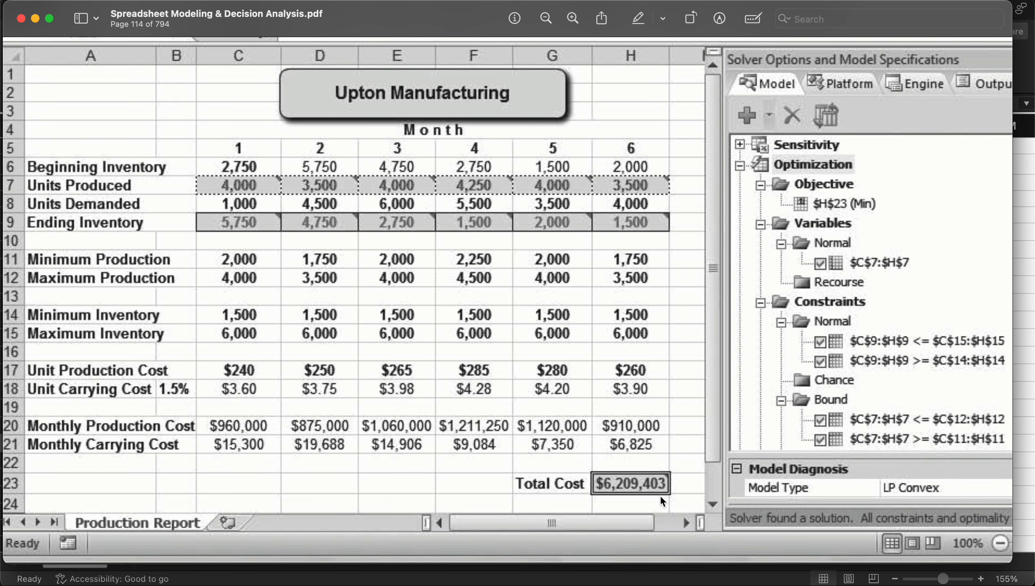
key("super+Tab")
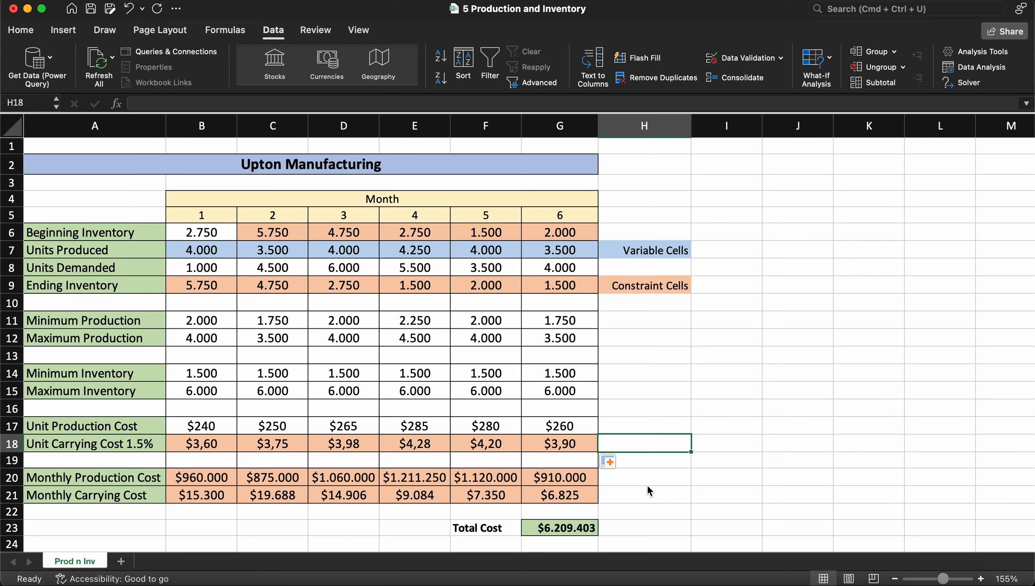
left_click(648, 484)
left_click(745, 474)
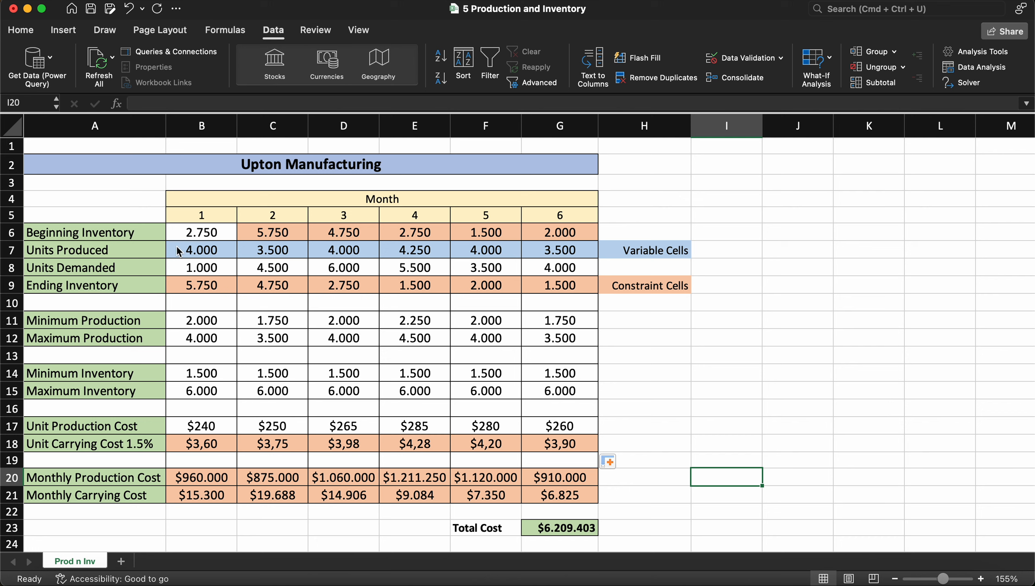
left_click(208, 257)
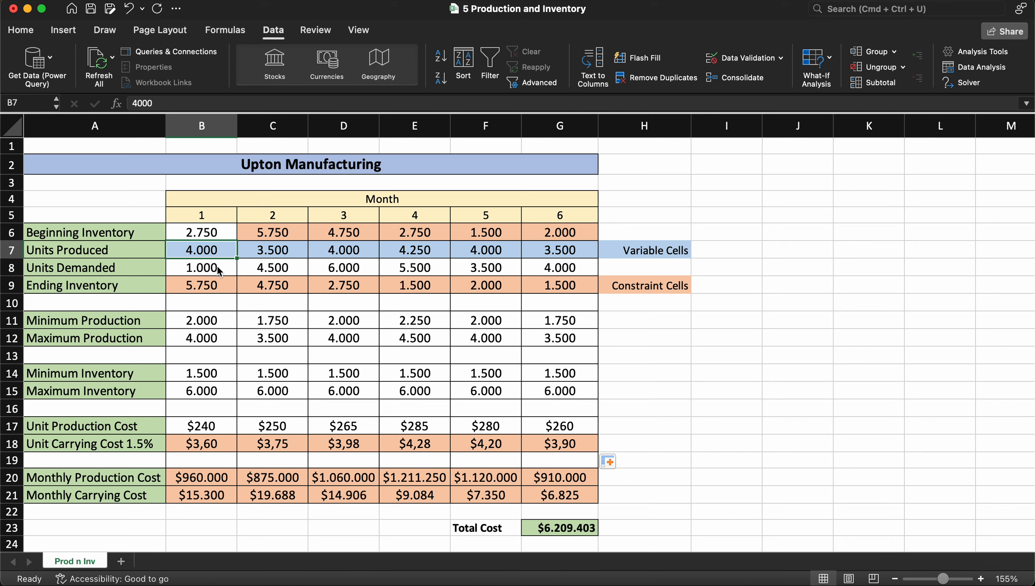
left_click(225, 284)
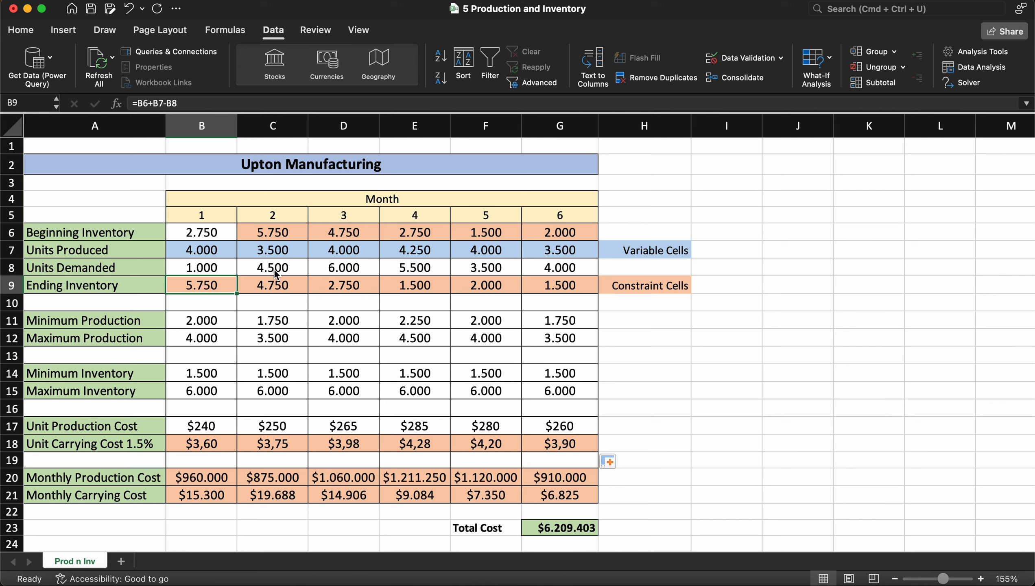
Step: Find Upton's problem statement on page 109 of the PDF and read its monthly cost, demand and capacity table and inventory requirements
key("super+Tab")
scroll(274, 269, "down", 5)
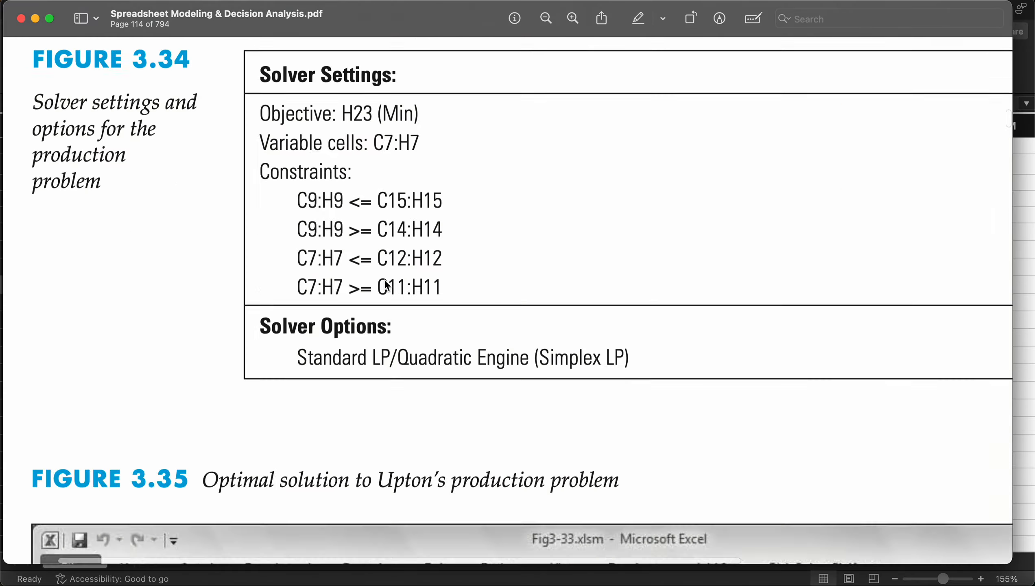
scroll(387, 286, "up", 10)
scroll(386, 282, "up", 20)
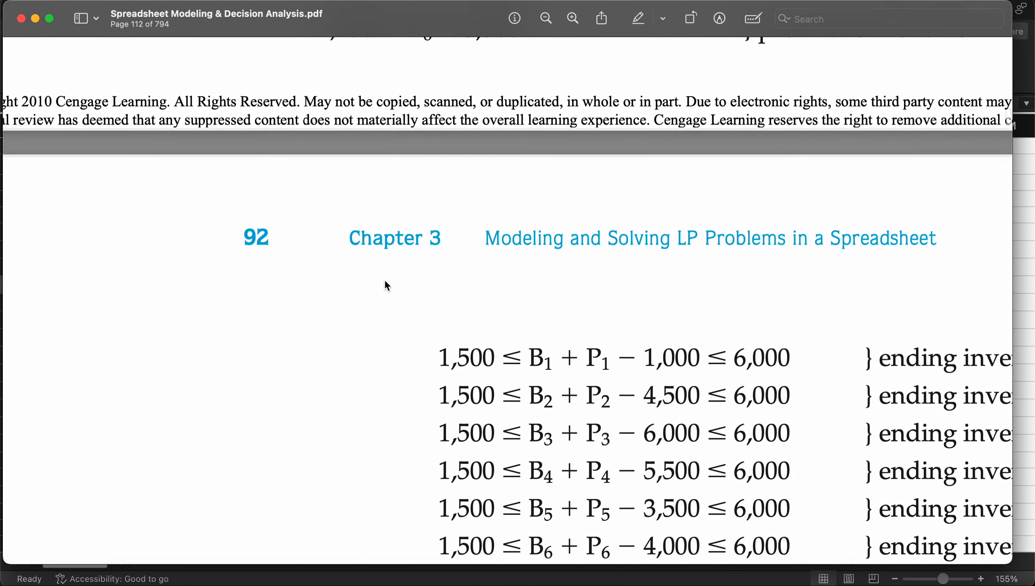
scroll(386, 284, "up", 15)
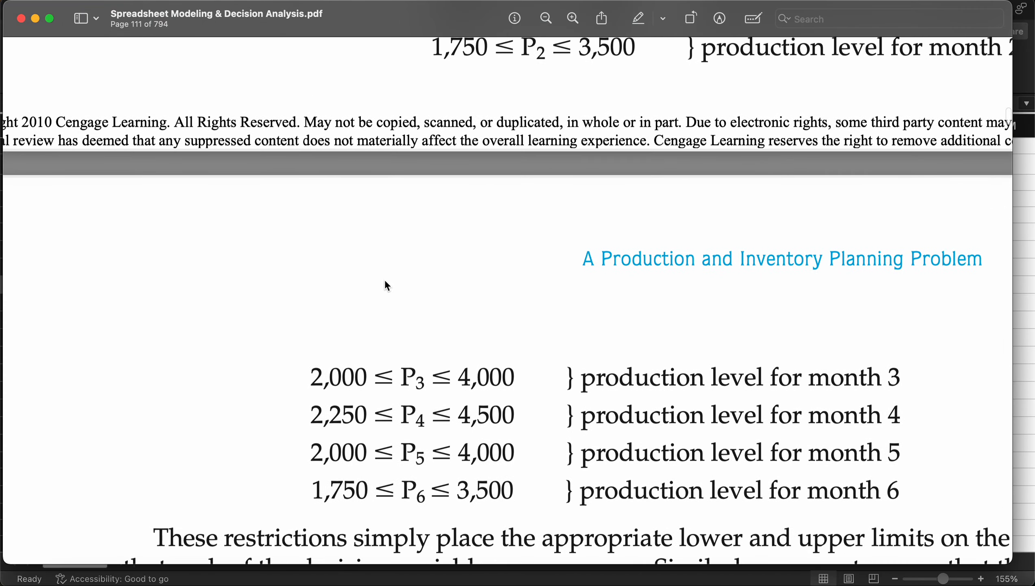
scroll(386, 284, "up", 20)
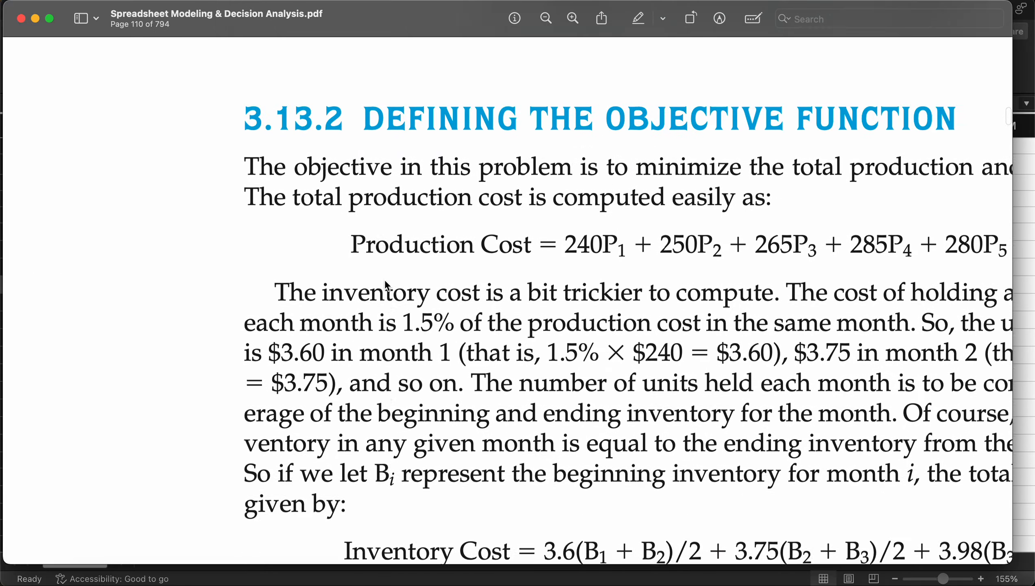
scroll(386, 284, "up", 20)
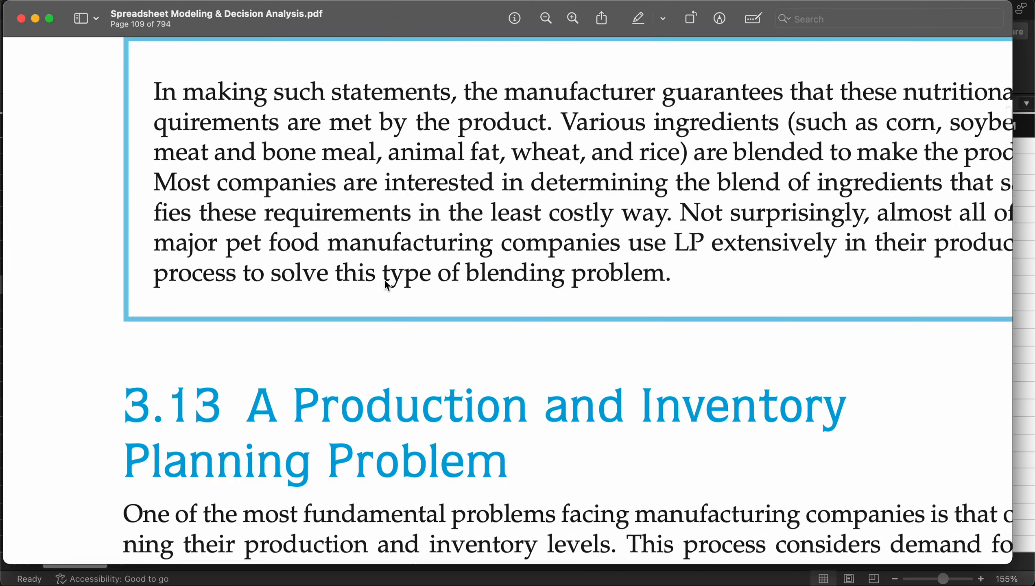
scroll(386, 285, "down", 15)
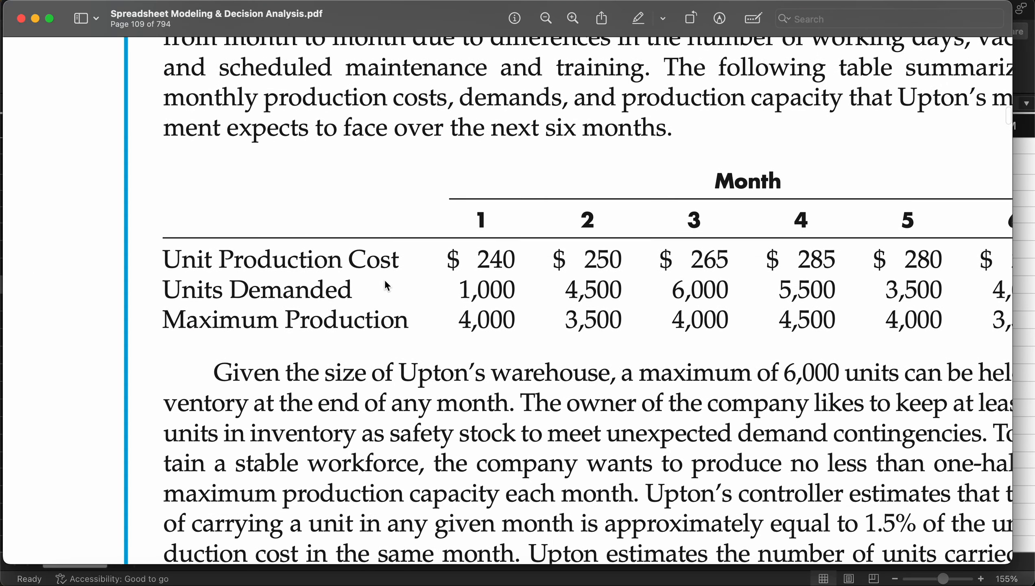
scroll(386, 284, "right", 3)
scroll(386, 284, "right", 2)
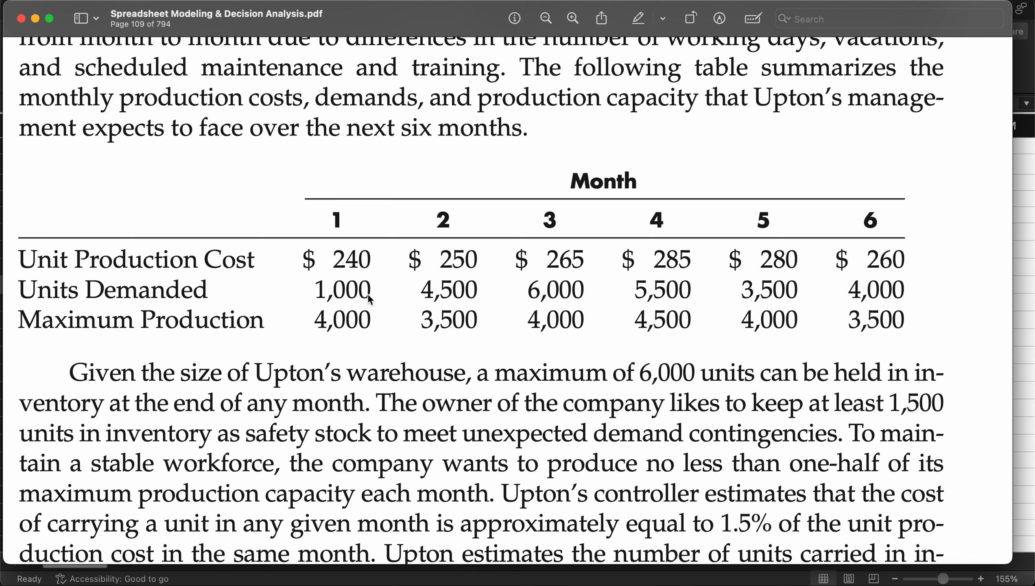
scroll(367, 294, "down", 5)
scroll(368, 294, "down", 2)
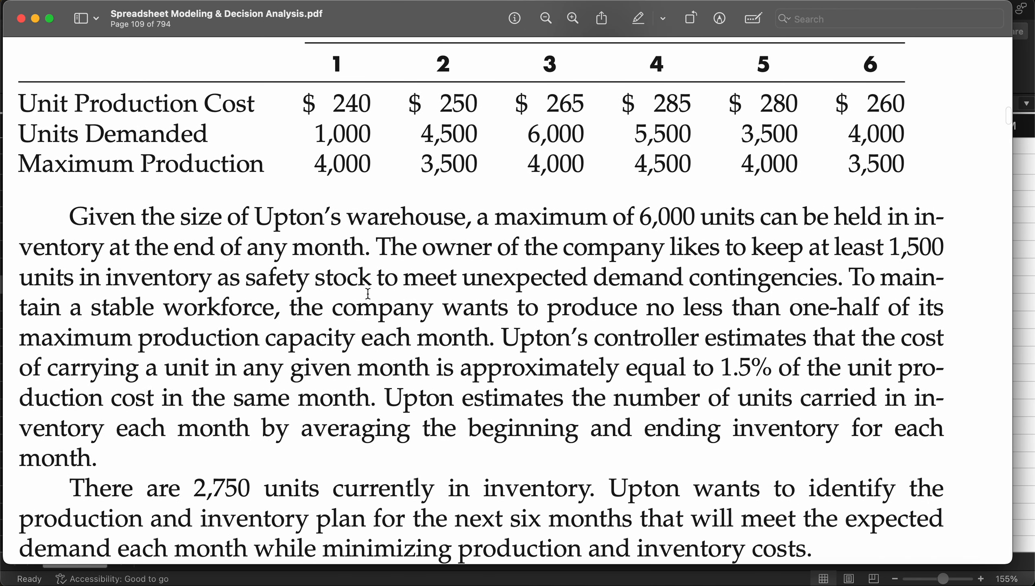
scroll(368, 293, "up", 2)
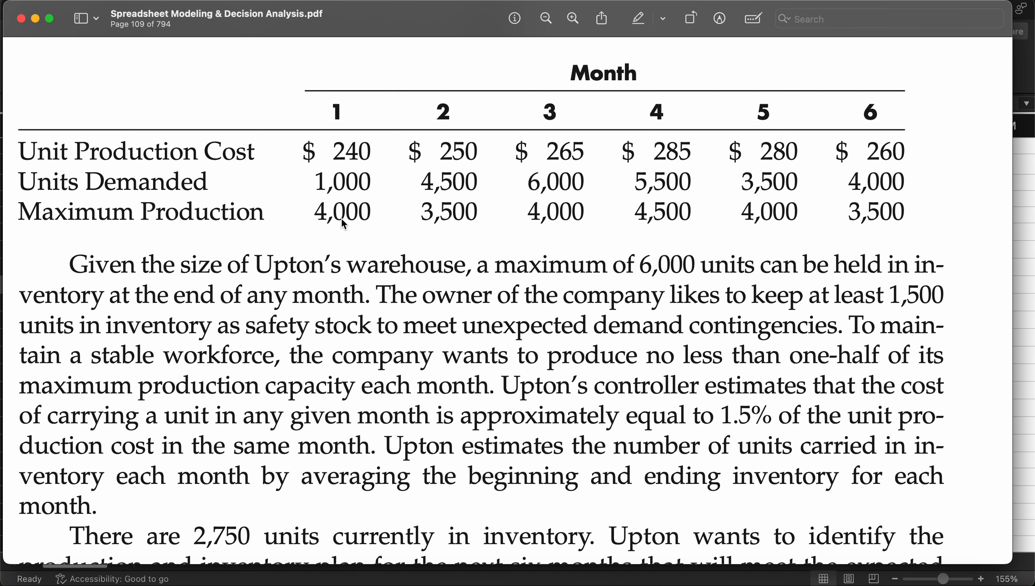
Step: Compare month 1's Units Produced in B7 in Excel with month 1's Maximum Production in the PDF table
key("super+Tab")
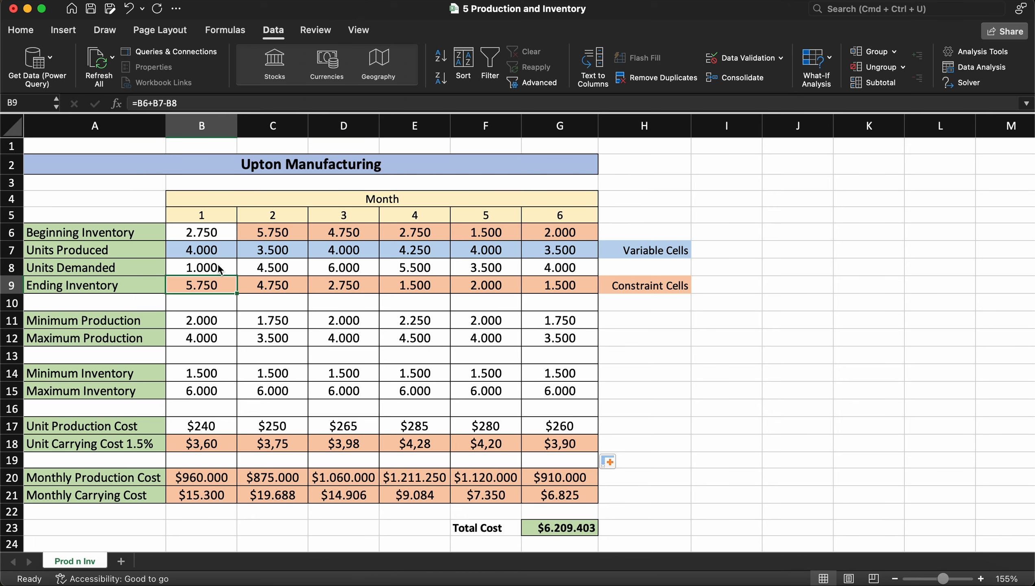
left_click(205, 251)
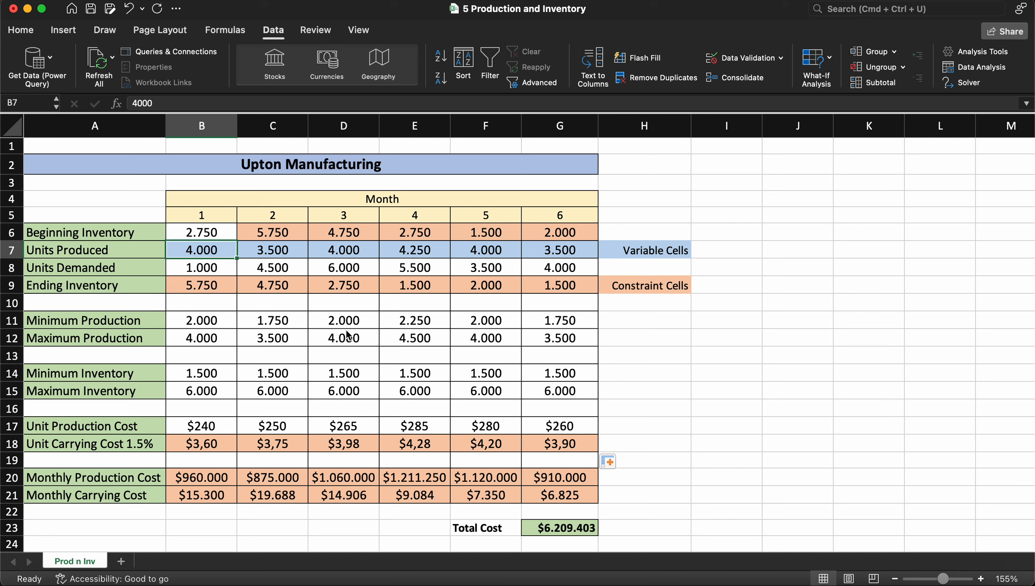
key("super+Tab")
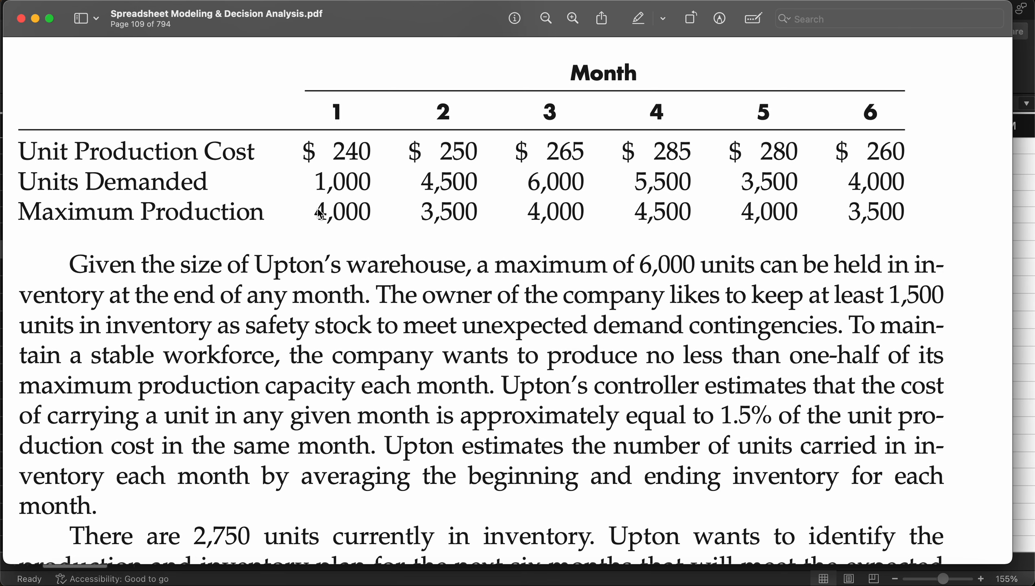
left_click_drag(316, 208, 404, 195)
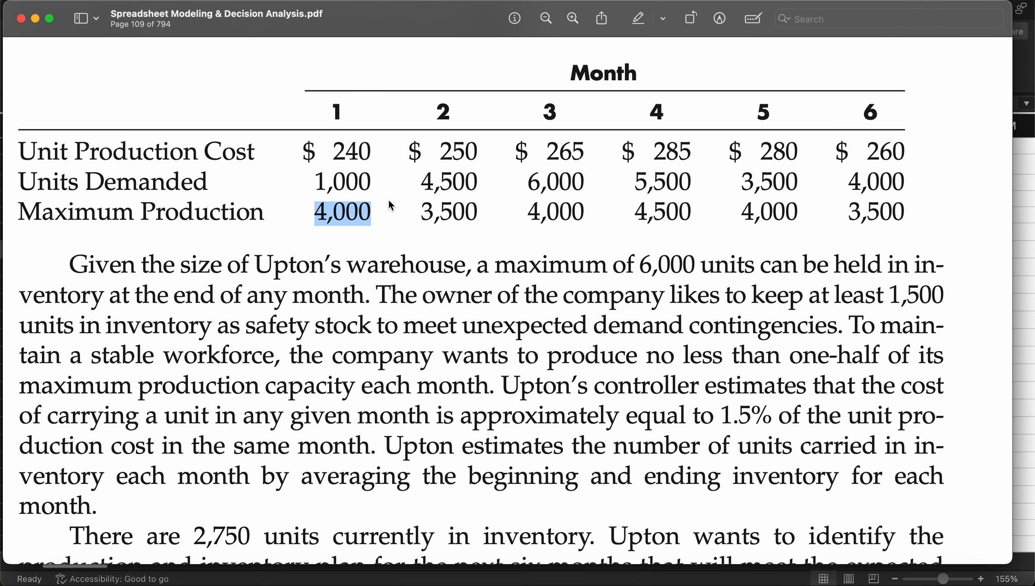
left_click(387, 242)
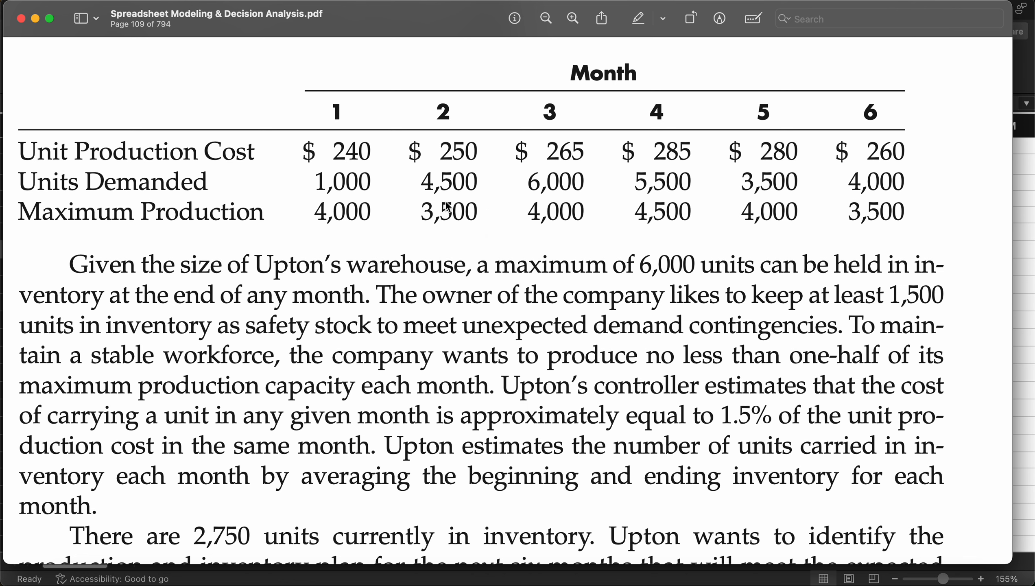
Step: Compare the Units Produced for months 2 to 4 in C7:E7 in Excel with the Maximum Production values in the PDF
key("super+Tab")
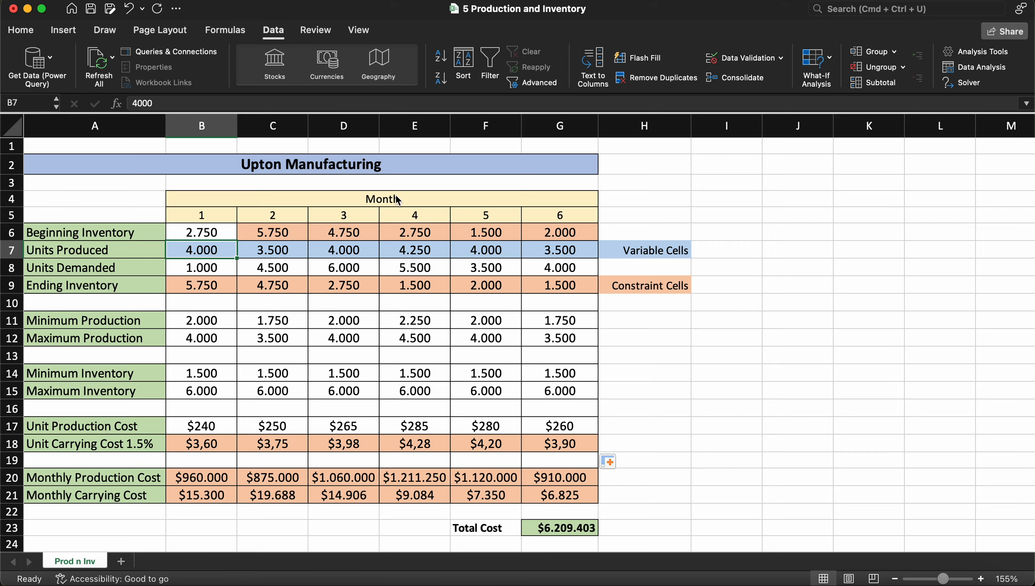
left_click(289, 254)
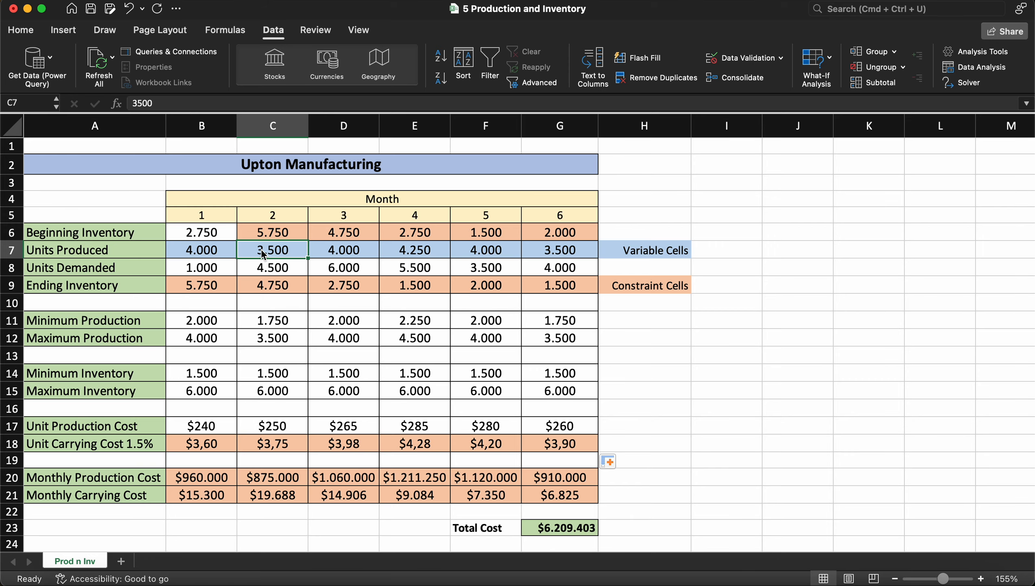
key("super+Tab")
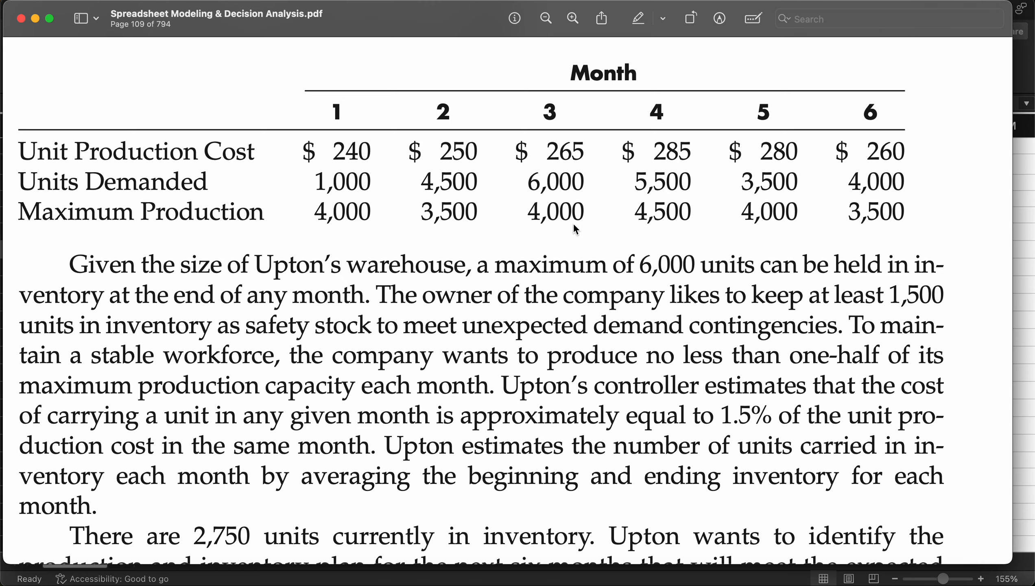
key("super+Tab")
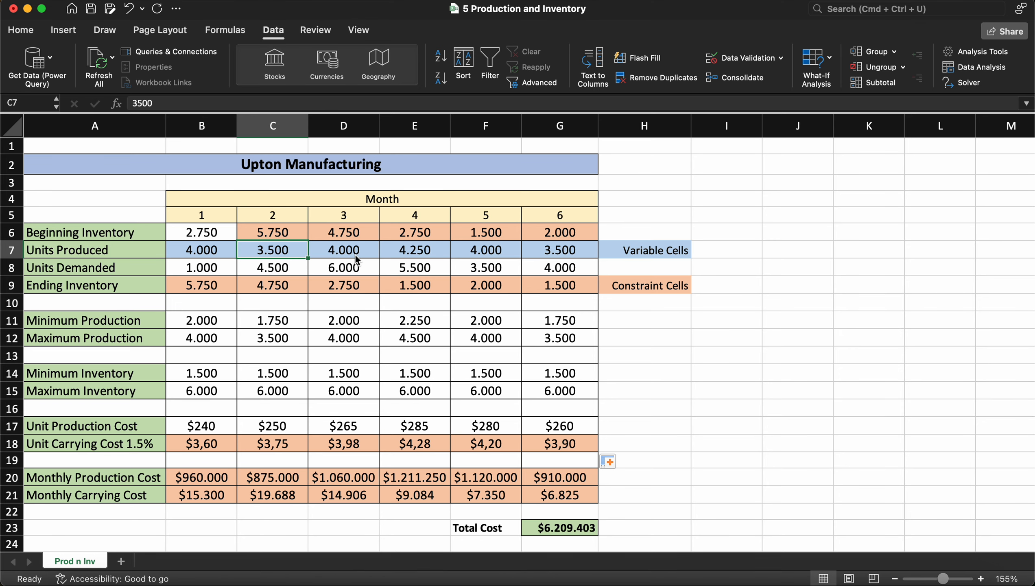
left_click(356, 255)
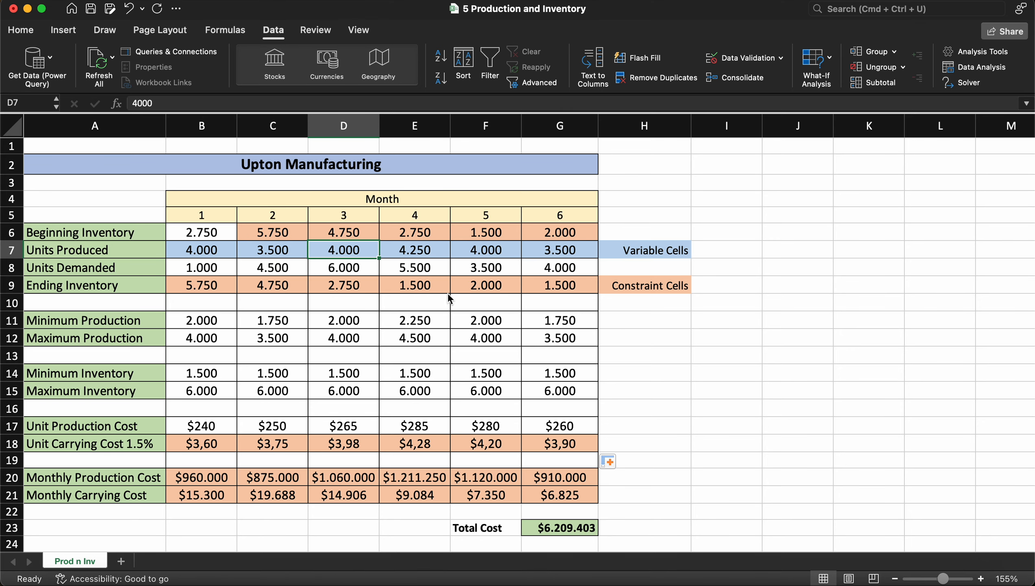
key("super+Tab")
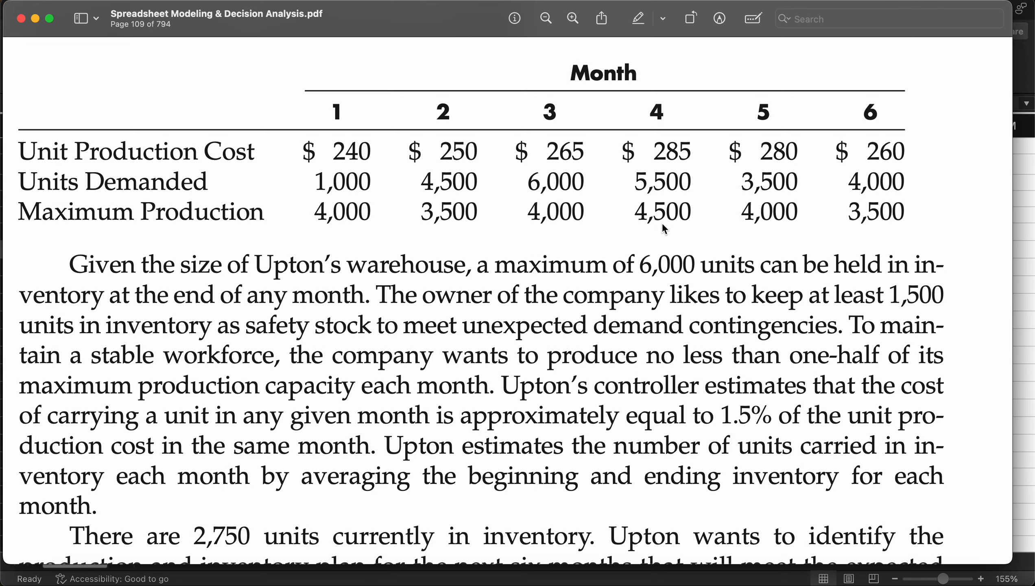
key("super+Tab")
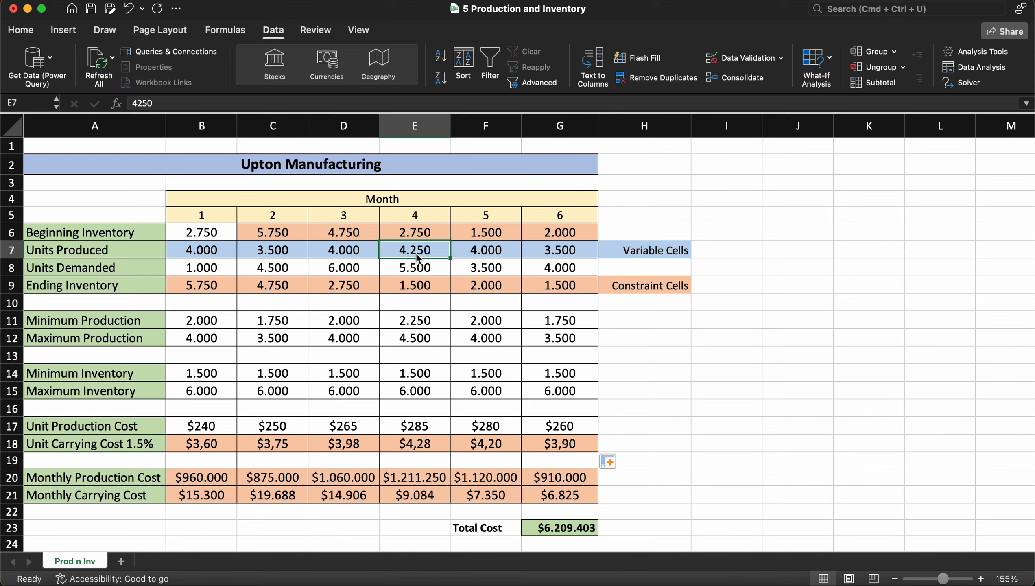
left_click(415, 254)
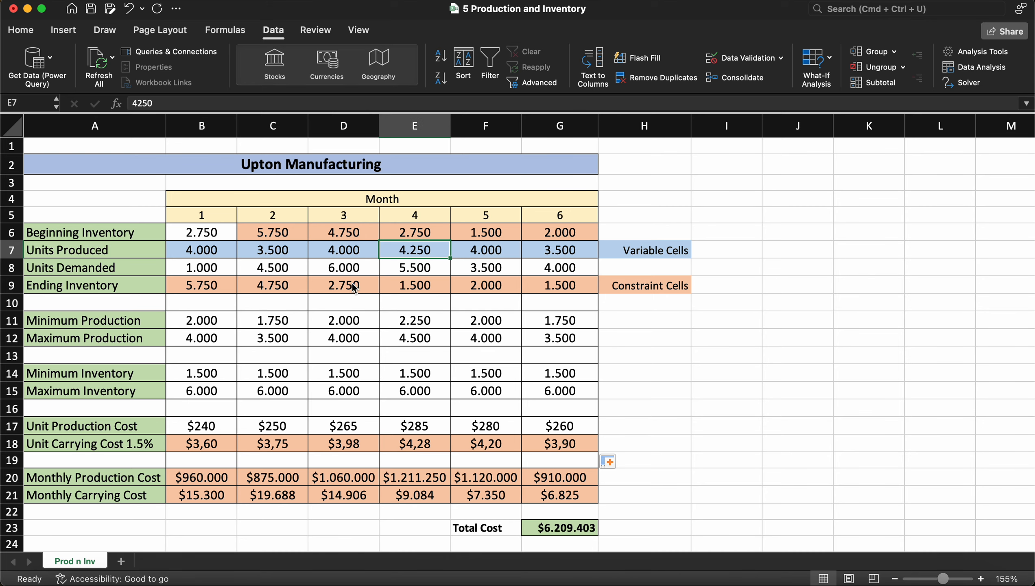